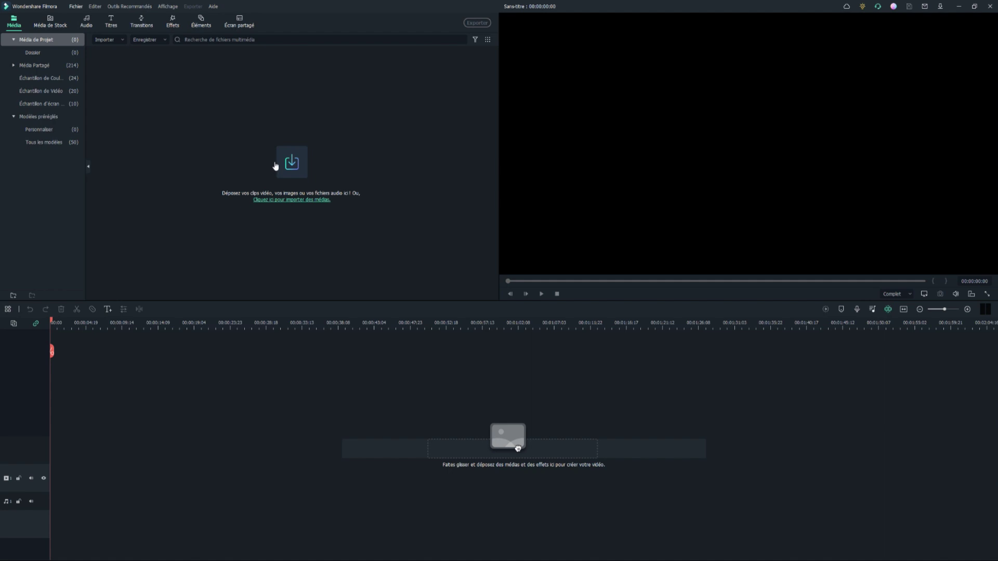
Step: Import the GEDONIA video from the "A mettre en ligne" folder, and remove it from the project media
left_click(277, 165)
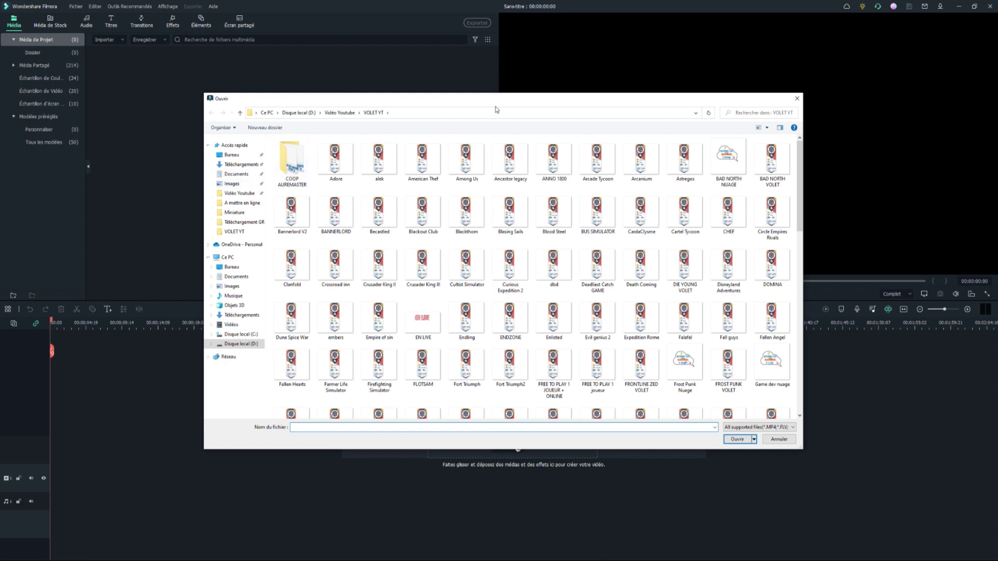
left_click(242, 203)
left_click_drag(460, 99, 596, 172)
left_click_drag(498, 172, 546, 158)
left_click(476, 277)
double_click(476, 277)
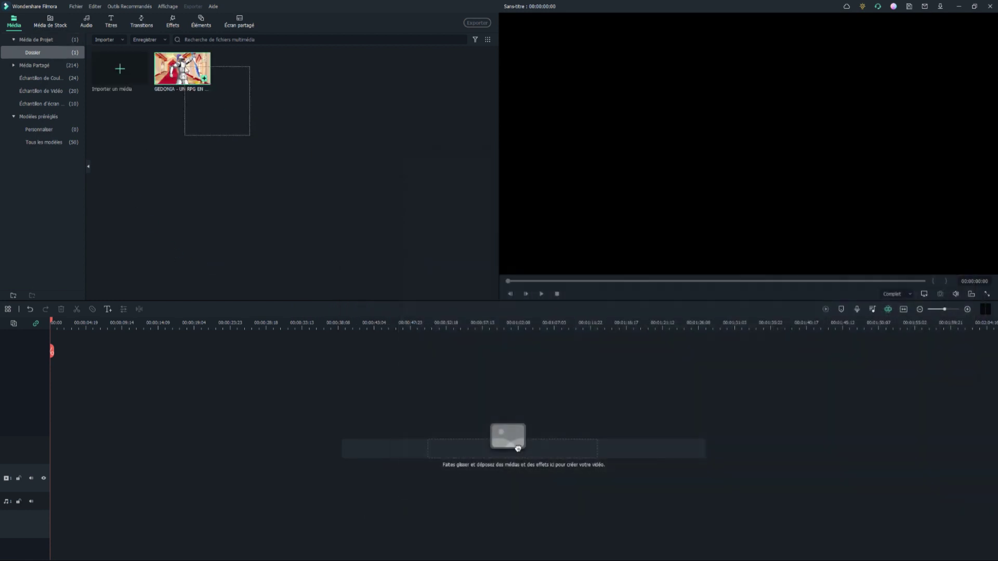
key("Delete")
left_click(508, 297)
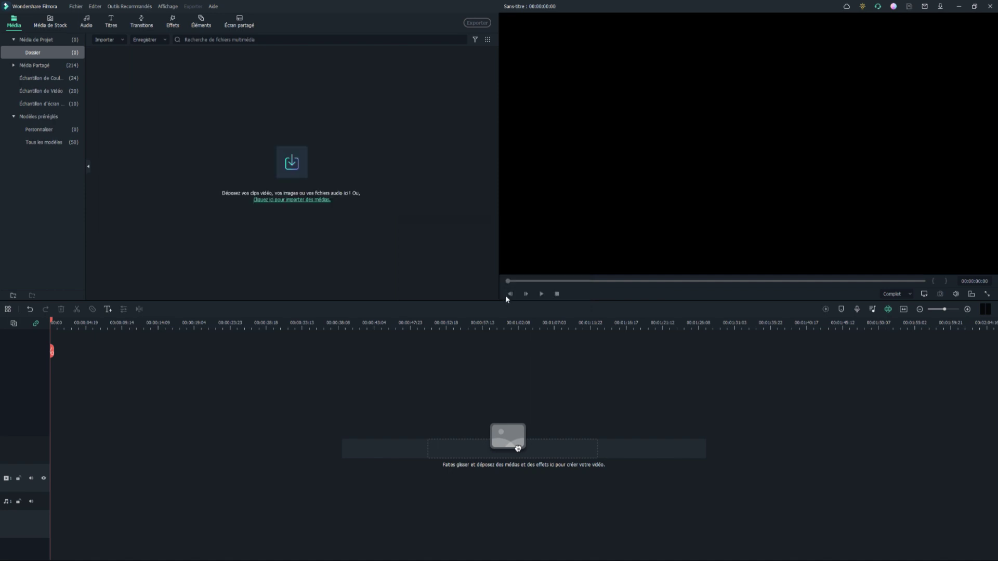
Step: Import the GEDONIA video into the project media again and close the file dialog
left_click(285, 175)
left_click_drag(610, 163, 615, 141)
left_click_drag(483, 253, 265, 164)
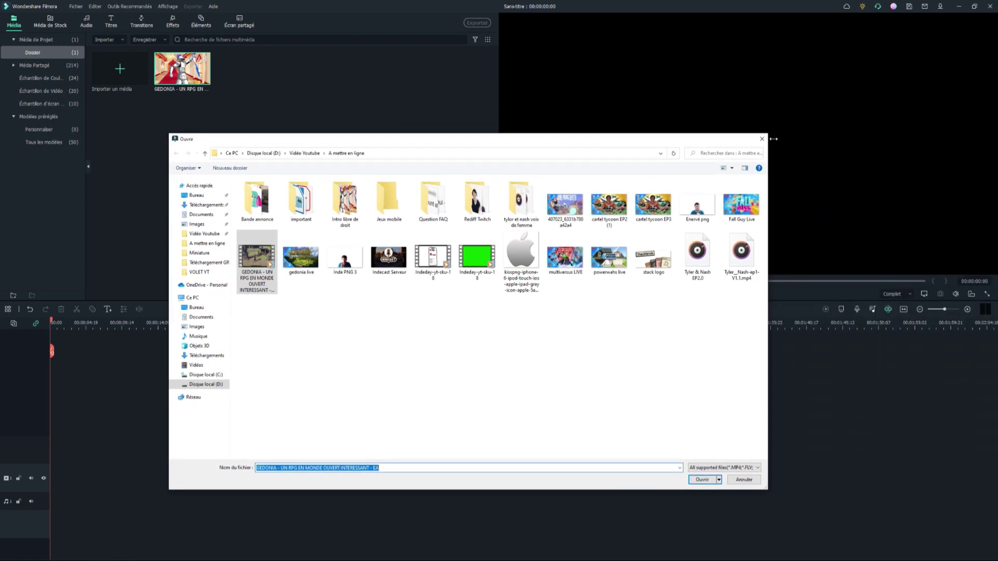
left_click(762, 138)
left_click_drag(251, 132, 177, 70)
Step: Delete the GEDONIA video from the project media
right_click(191, 81)
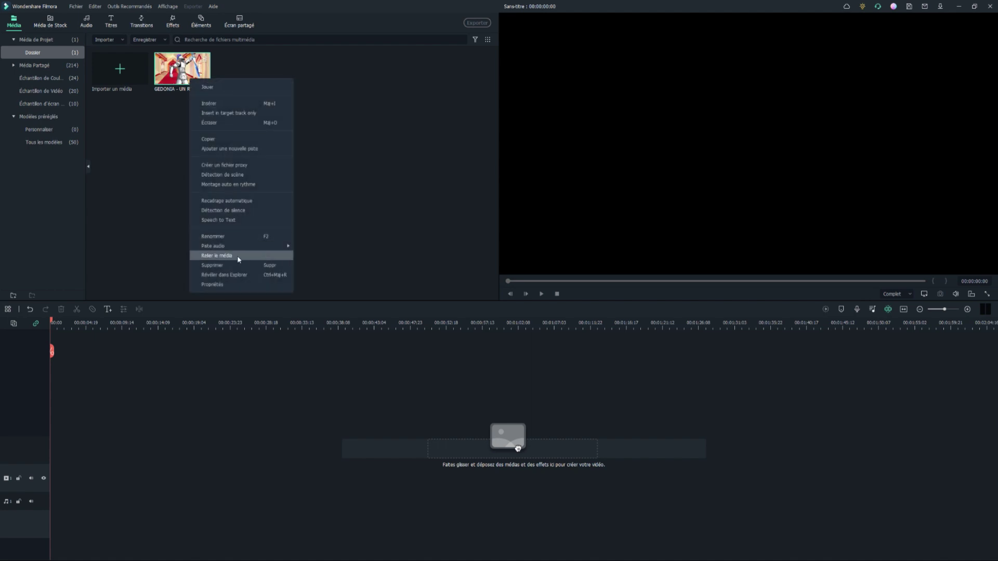
left_click(237, 269)
left_click(521, 301)
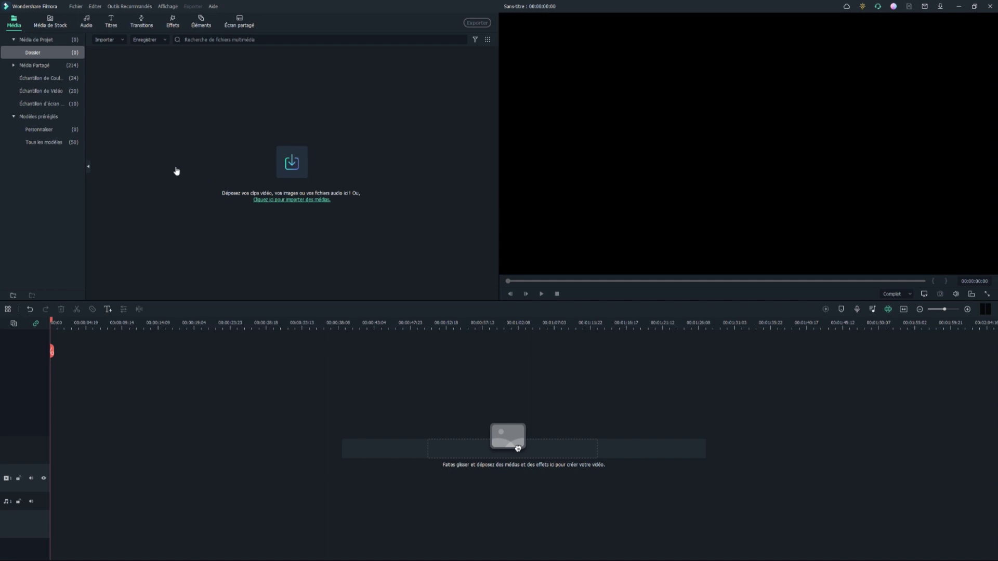
Step: Download the foggy swing video from the Pexels stock videos and place it at the start of the first video track
left_click(58, 25)
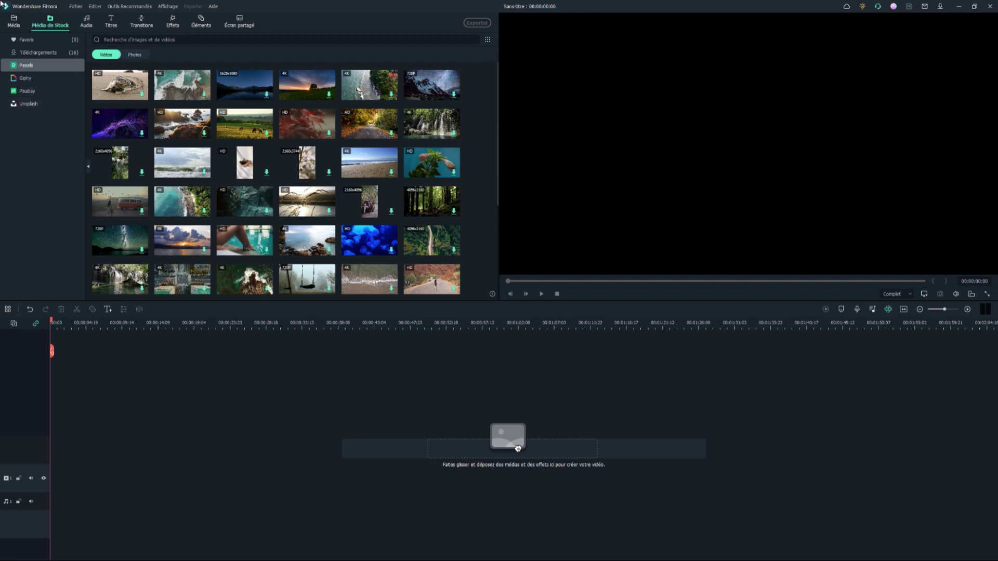
scroll(227, 207, "down", 2)
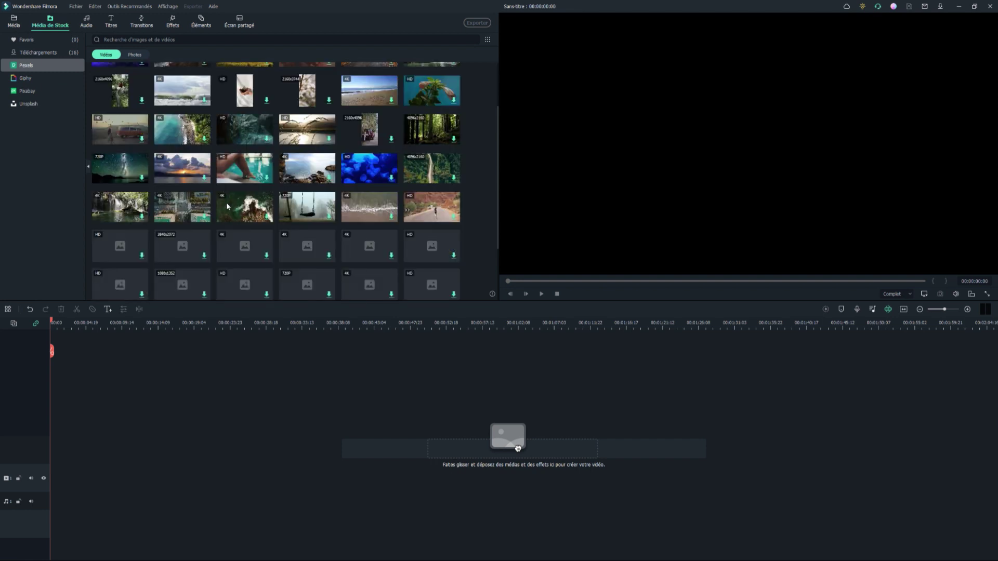
left_click(308, 213)
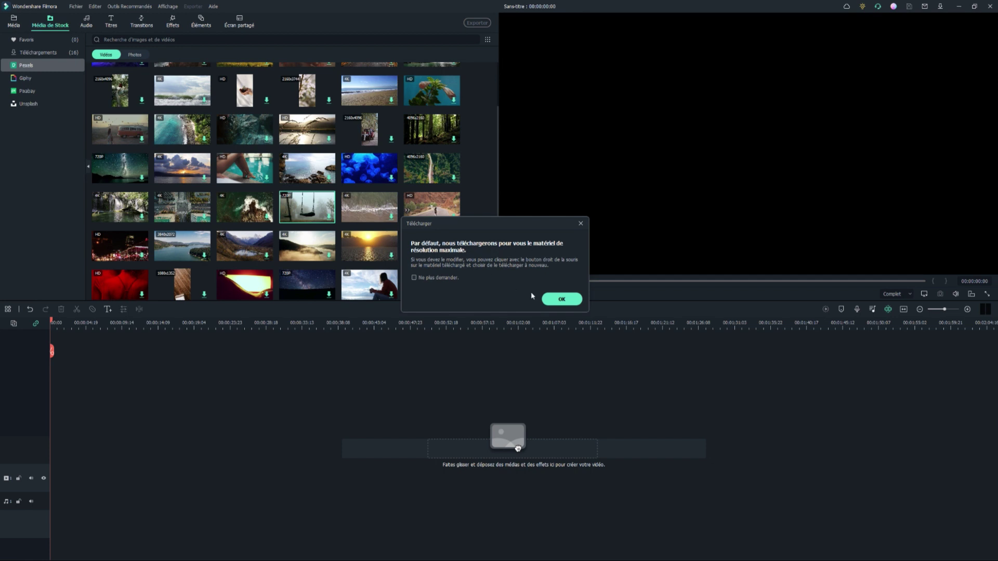
left_click(552, 303)
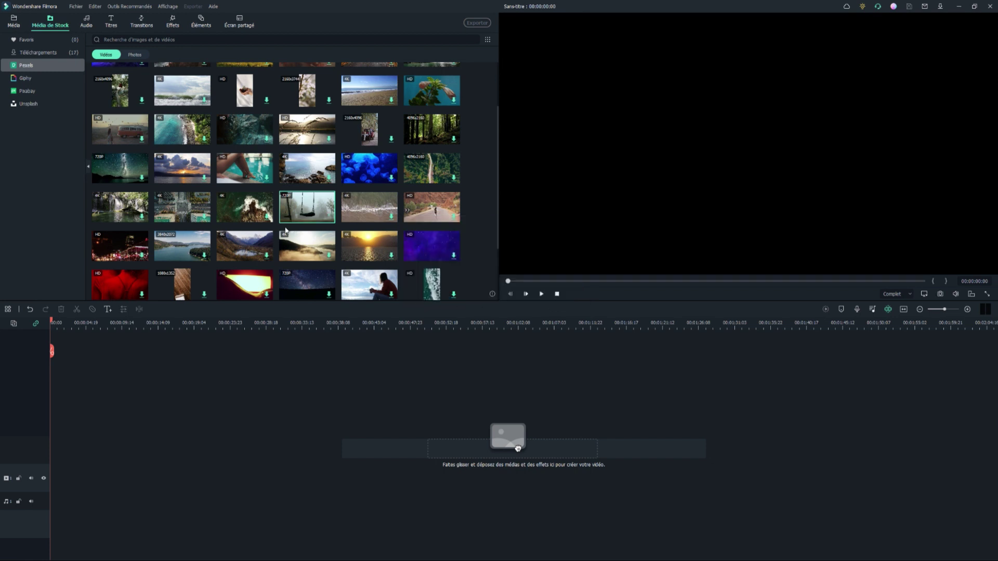
left_click_drag(299, 214, 204, 496)
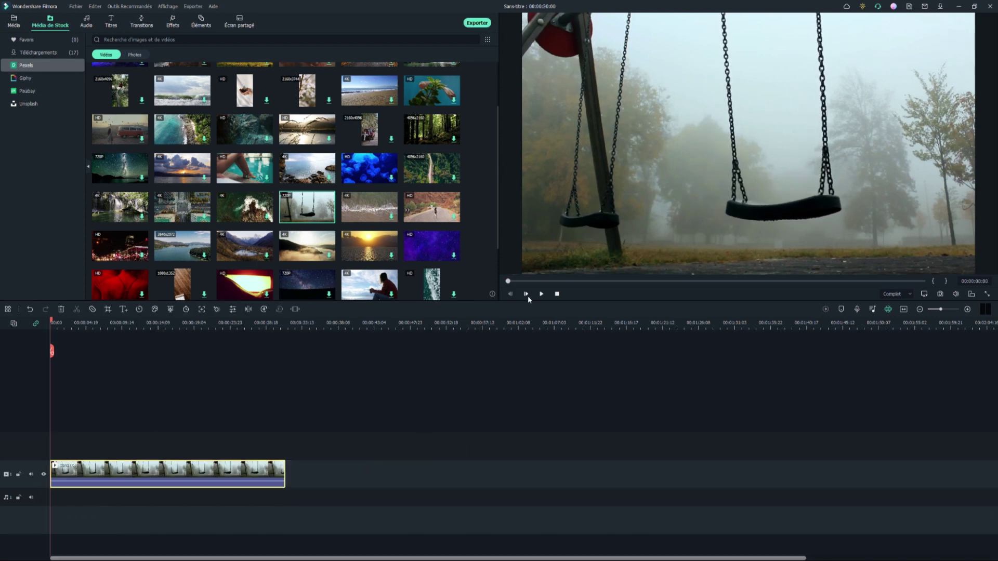
left_click_drag(508, 281, 706, 307)
left_click_drag(638, 323, 401, 327)
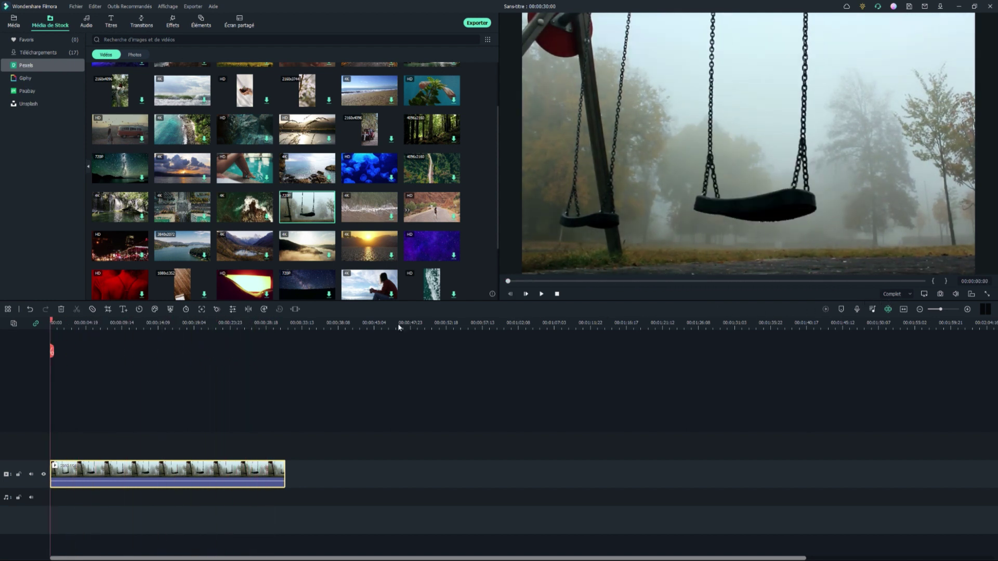
Step: Browse the Pixabay stock videos and photos, and look over the recommended audio library
left_click(35, 89)
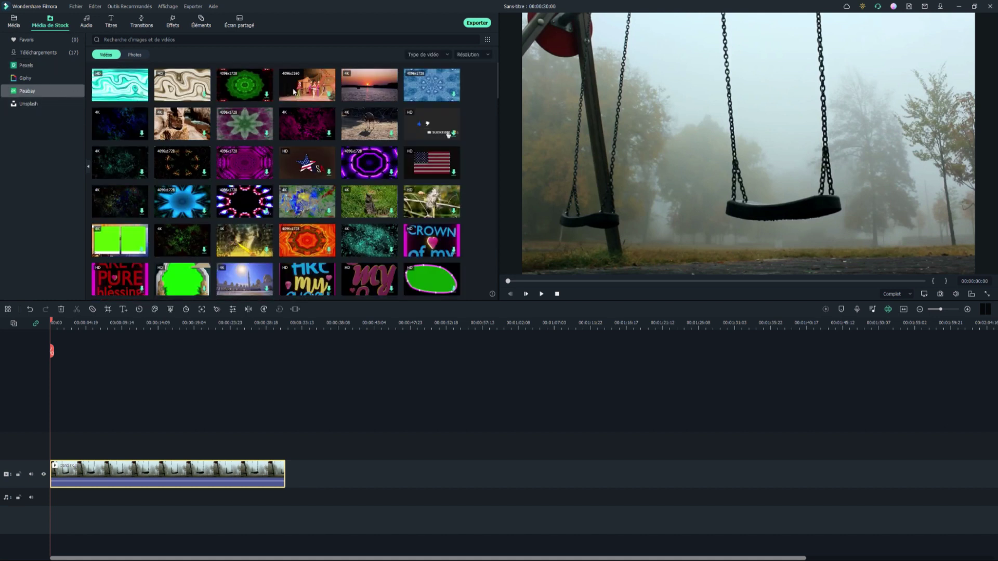
left_click(136, 55)
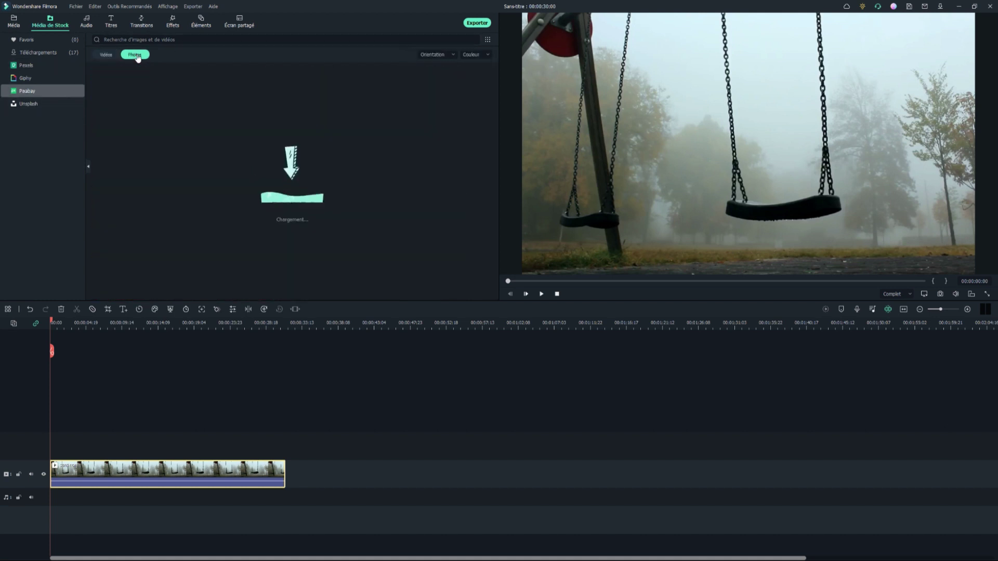
left_click(106, 55)
left_click(87, 21)
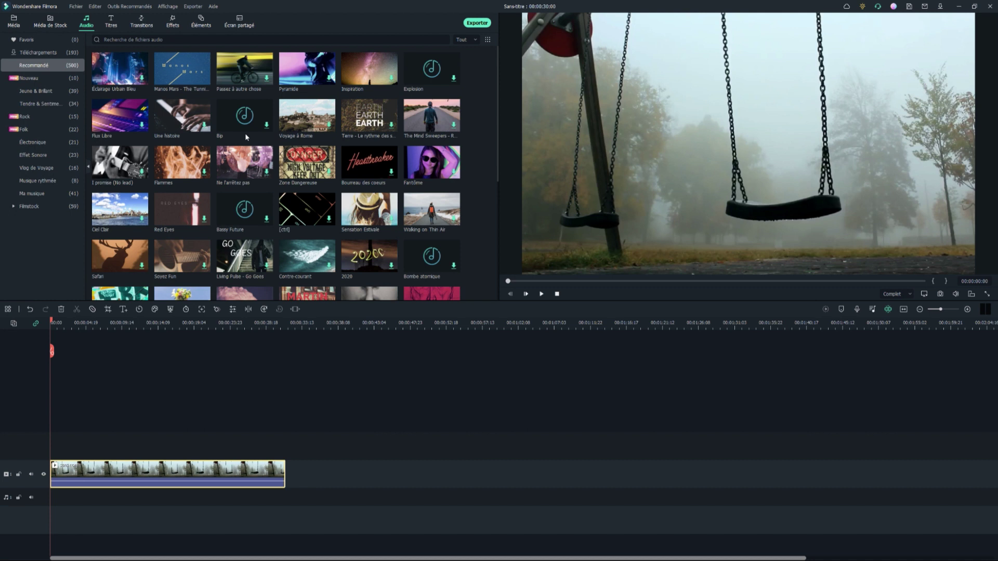
Step: Add the "Défaut Titre" title above the swing video and extend it to the video's full length
left_click(110, 26)
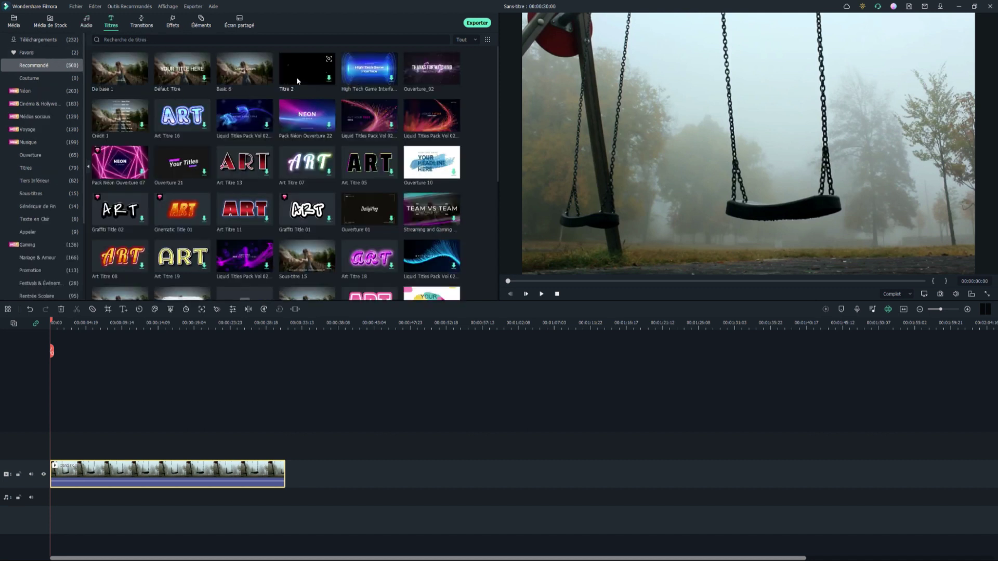
left_click_drag(176, 92, 57, 446)
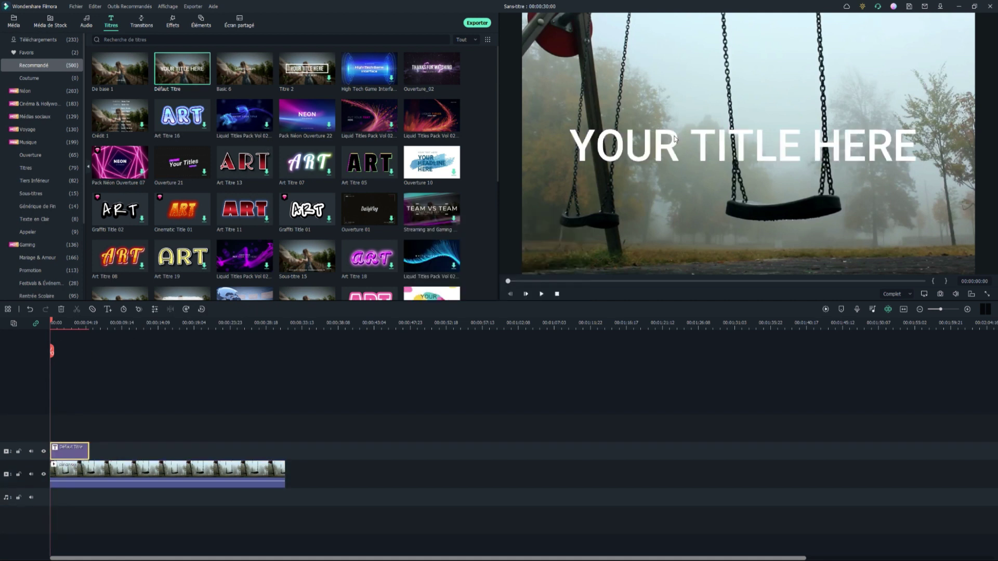
left_click(676, 143)
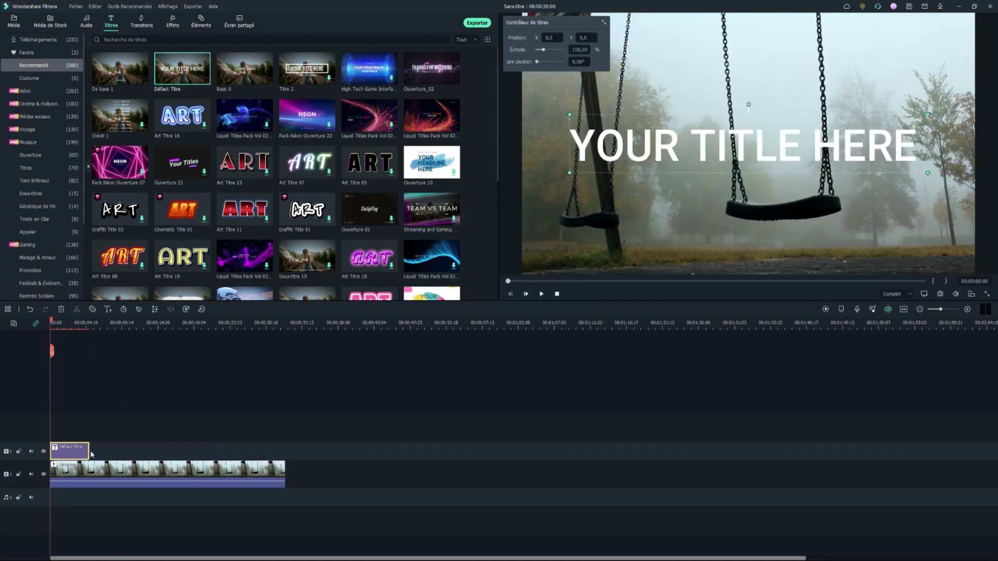
left_click_drag(92, 456, 285, 465)
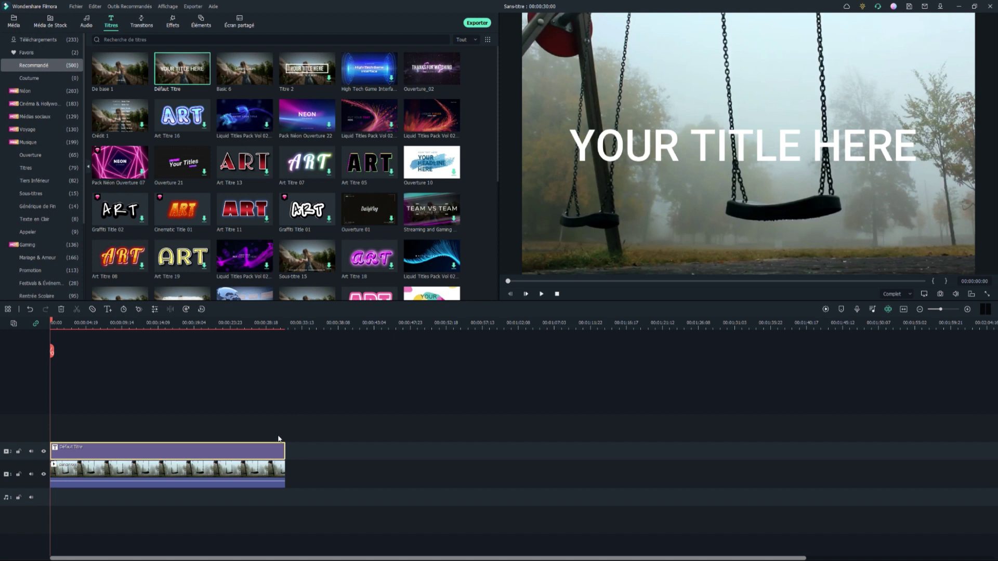
Step: Change the title's text to "Balancoir" and play back part of the result
left_click_drag(52, 352, 127, 367)
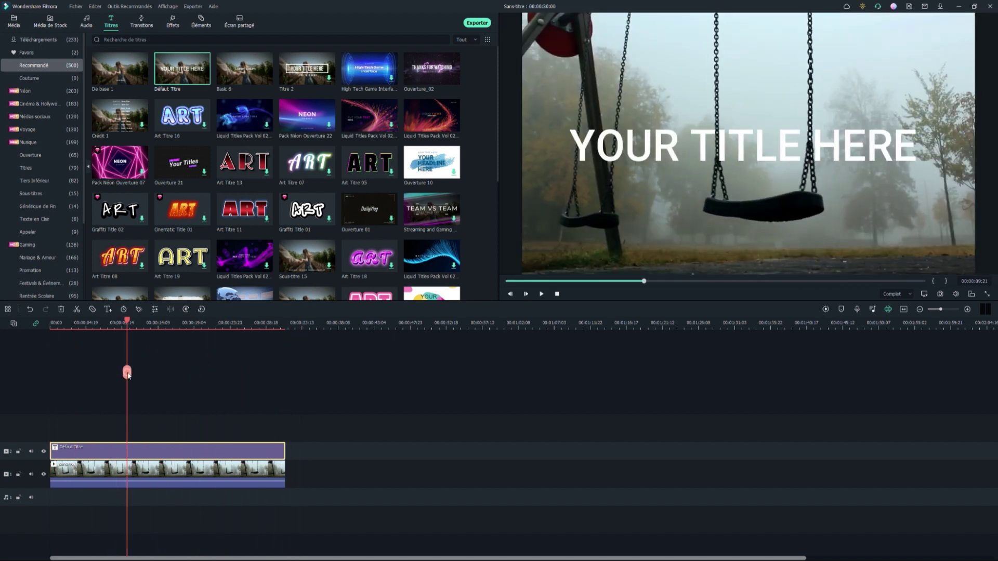
left_click(619, 136)
double_click(621, 140)
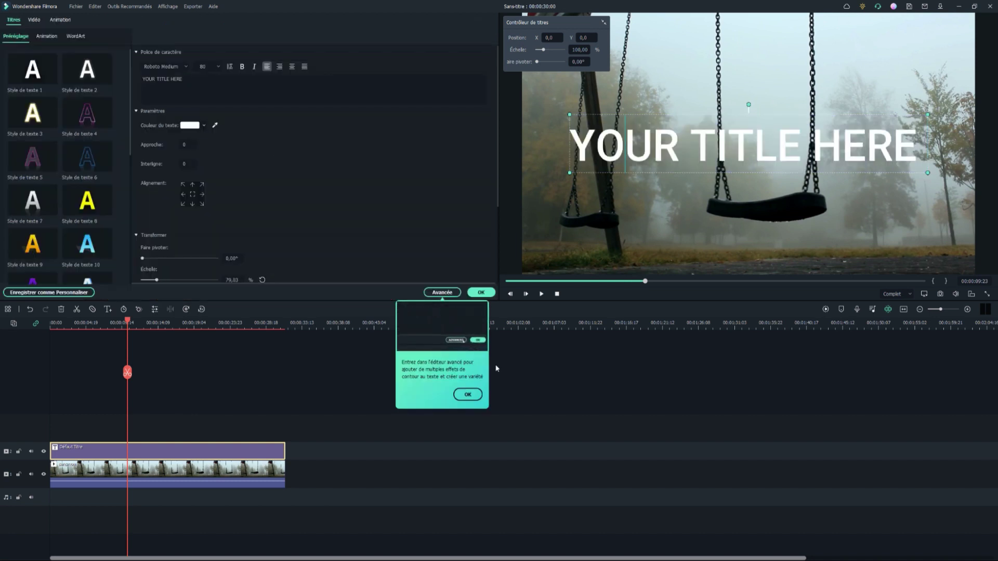
left_click(468, 395)
type("Balancoir")
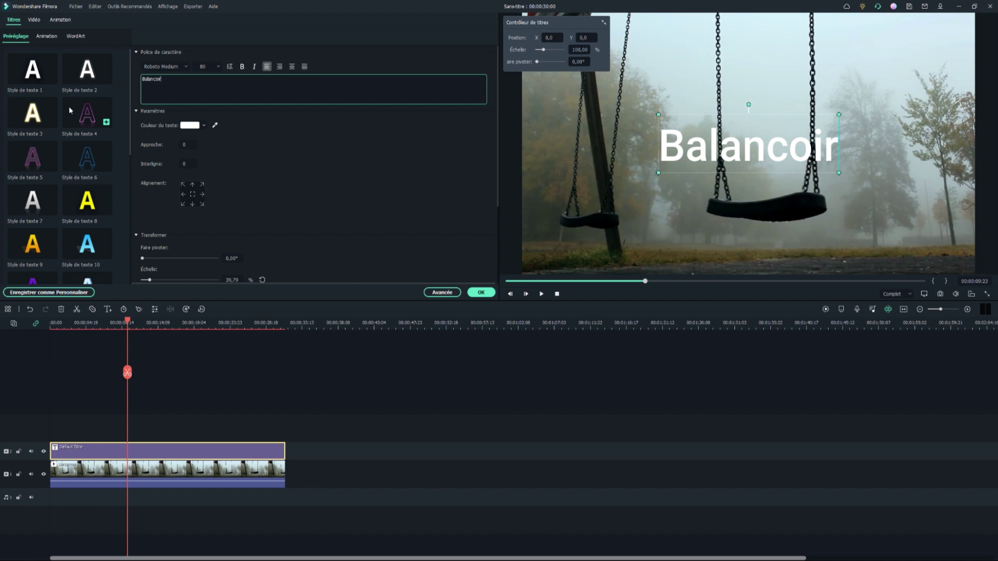
left_click(474, 293)
left_click(542, 293)
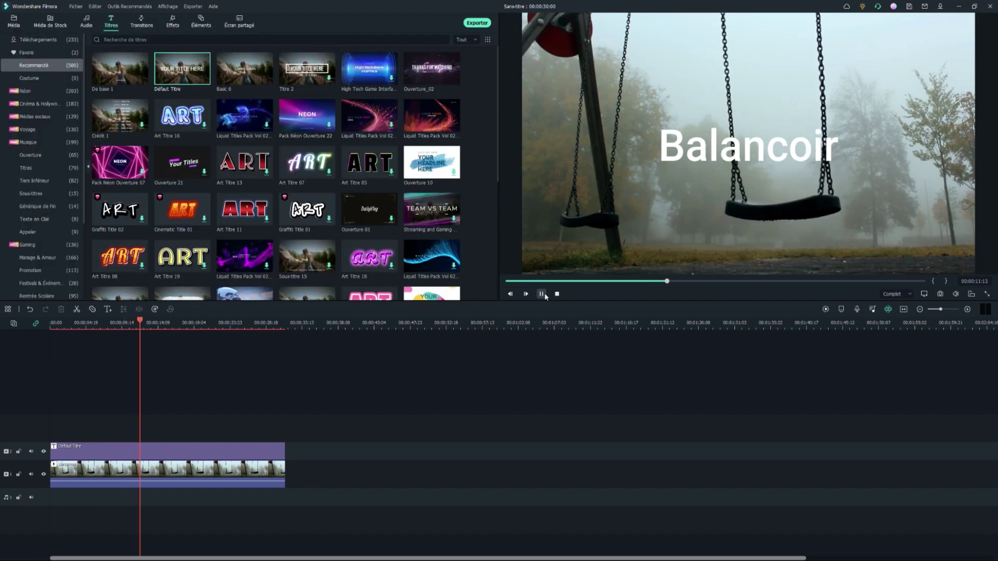
left_click(400, 345)
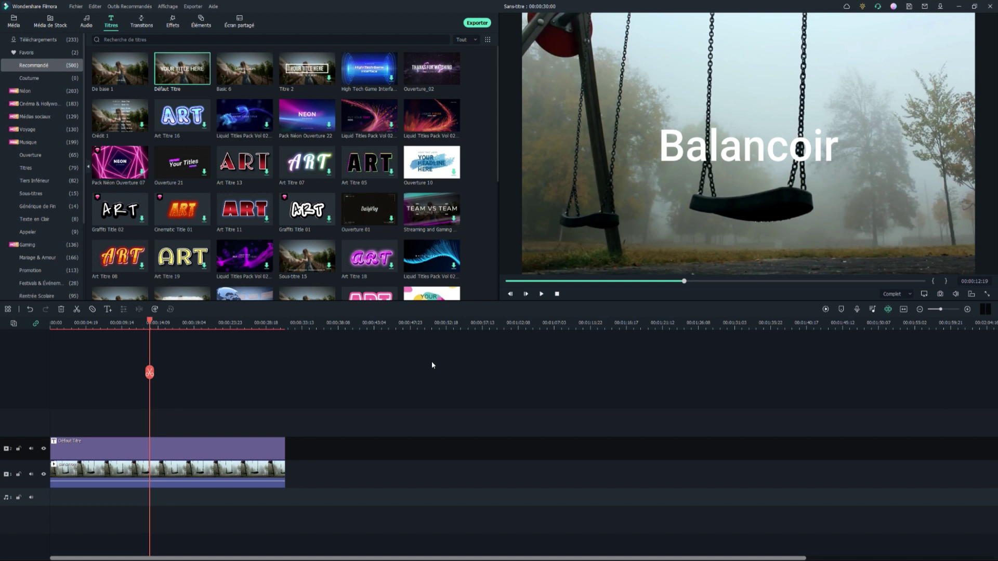
Step: Move the swing video to the track above the title, and return it to the first video track
left_click(204, 472)
left_click_drag(205, 472, 221, 423)
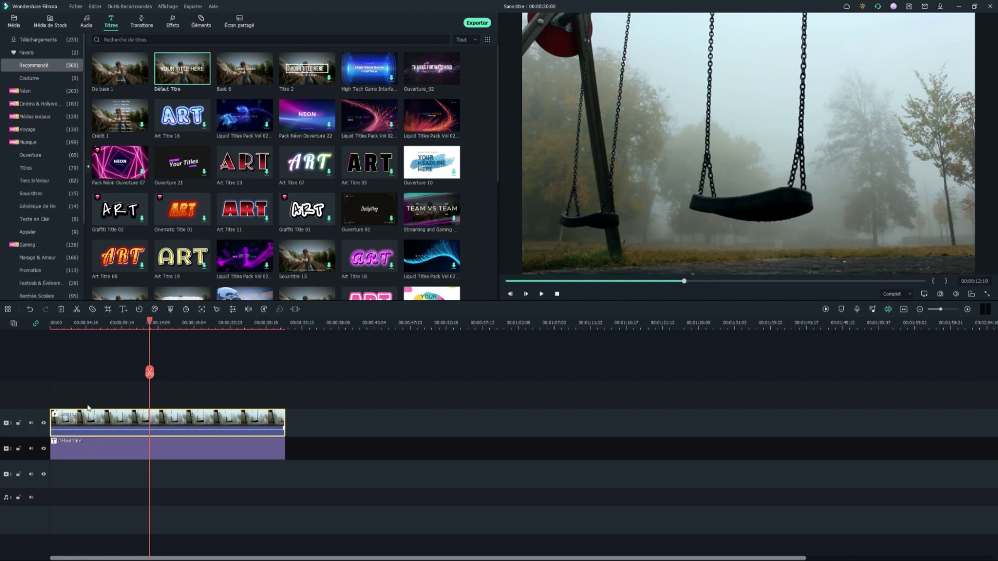
mouse_move(150, 372)
left_mouse_down()
mouse_move(107, 369)
mouse_move(239, 371)
mouse_move(148, 366)
left_mouse_up()
left_click_drag(216, 420, 210, 478)
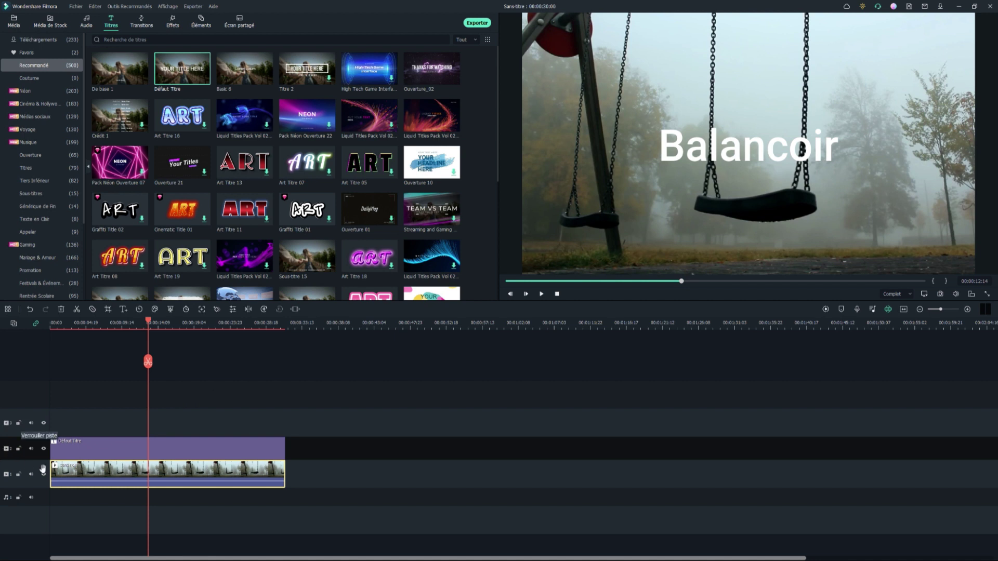
Step: Hide the title's track, check the video without the title, and show the track again
left_click(45, 449)
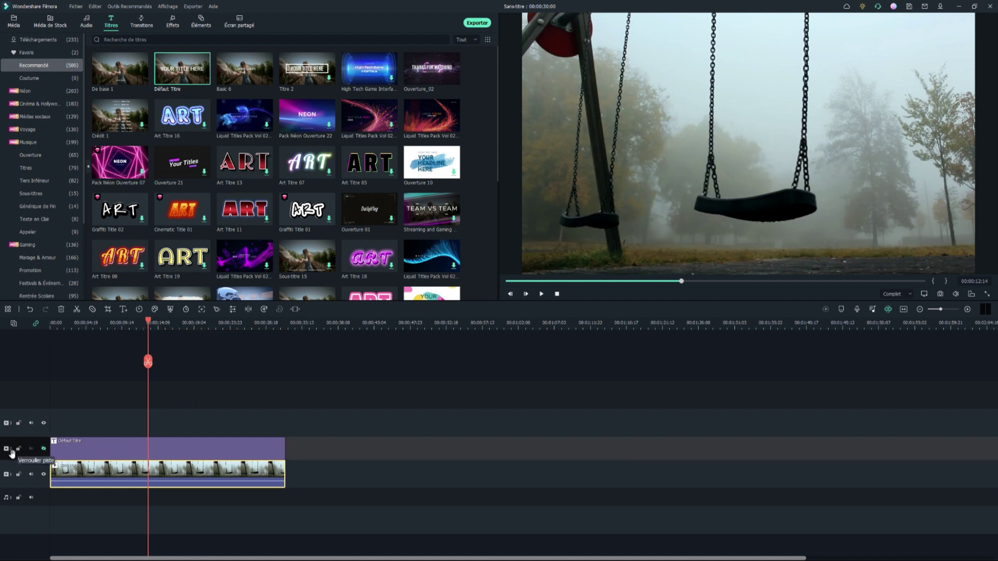
left_click_drag(148, 362, 110, 395)
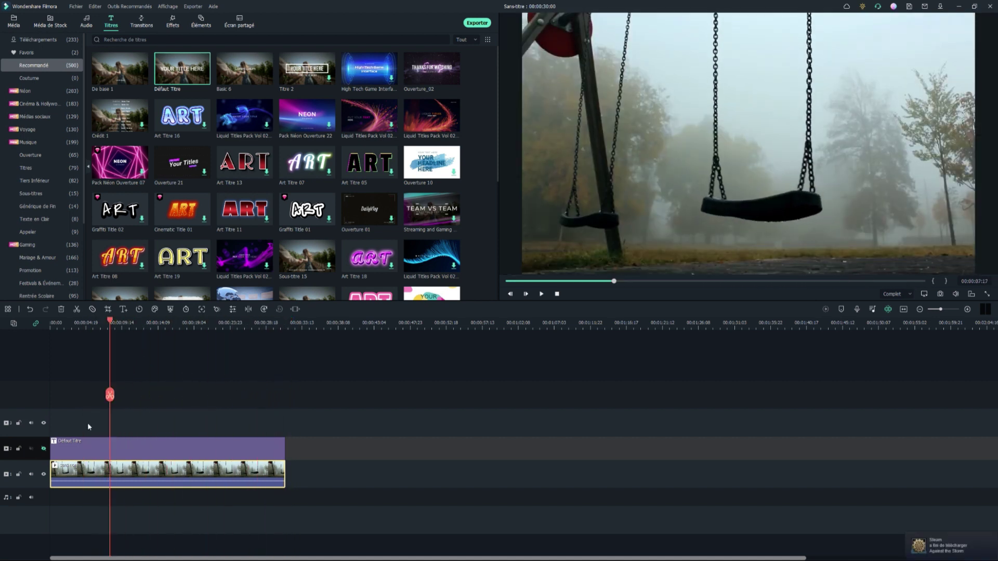
left_click(43, 451)
left_click_drag(110, 395, 86, 399)
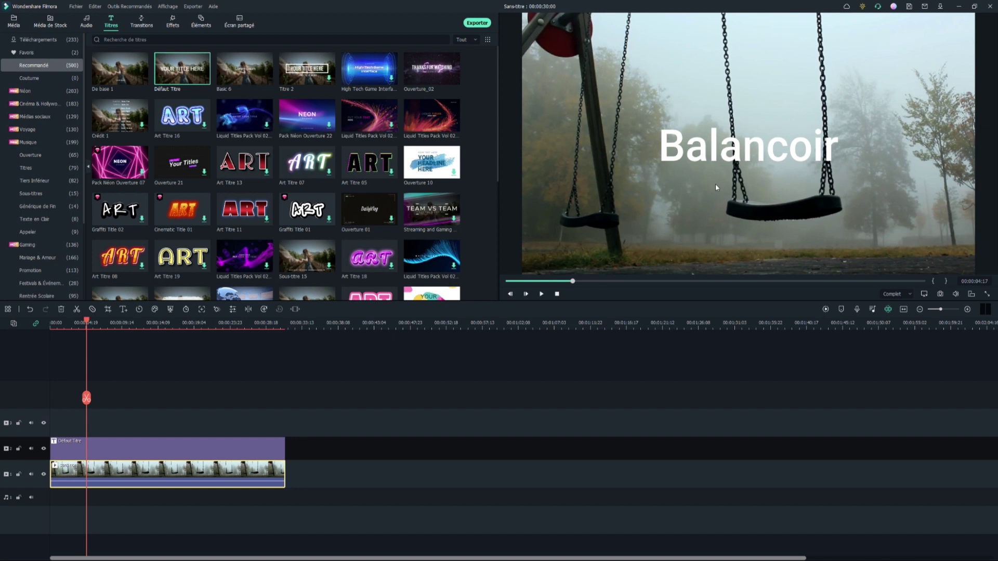
Step: Enlarge the "Balancoir" title to a scale of about 49%, keeping it centred in the frame
left_click(701, 143)
left_click_drag(841, 115, 884, 100)
left_click_drag(780, 141, 757, 141)
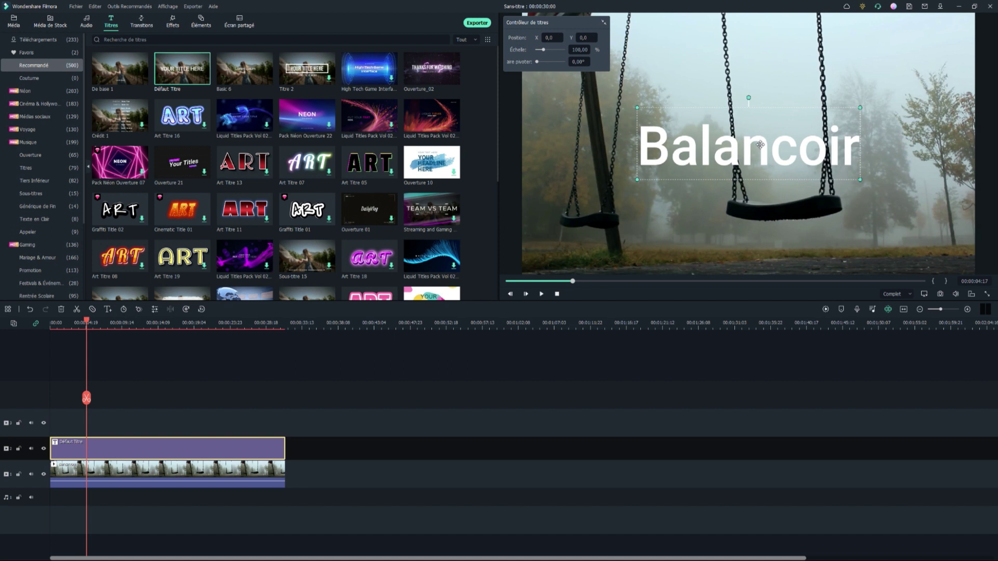
Step: Try text styles 2, 4 and 6 on the "Balancoir" title, and apply "Style de texte 1"
double_click(749, 143)
left_click(90, 81)
left_click(87, 112)
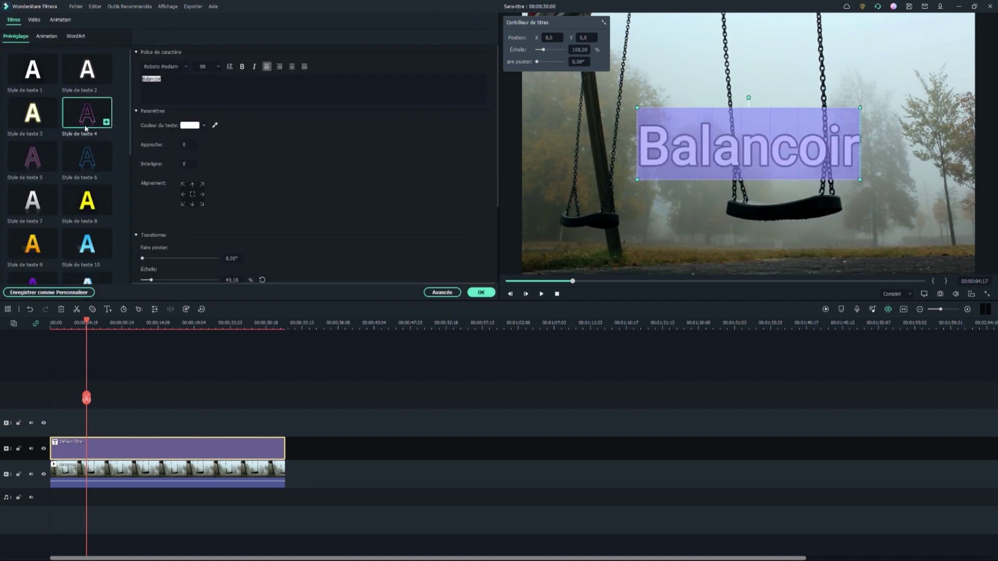
left_click(87, 166)
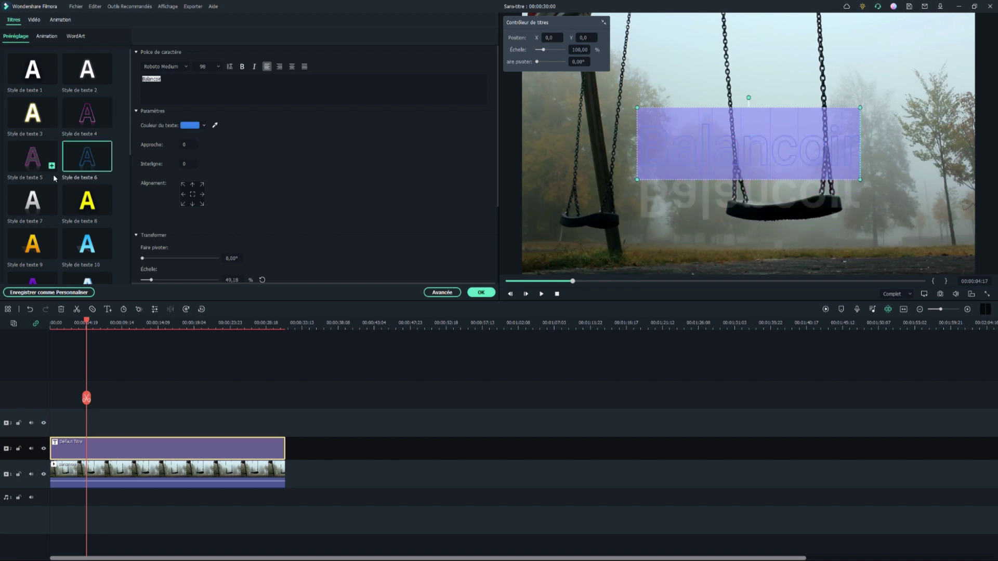
left_click(52, 78)
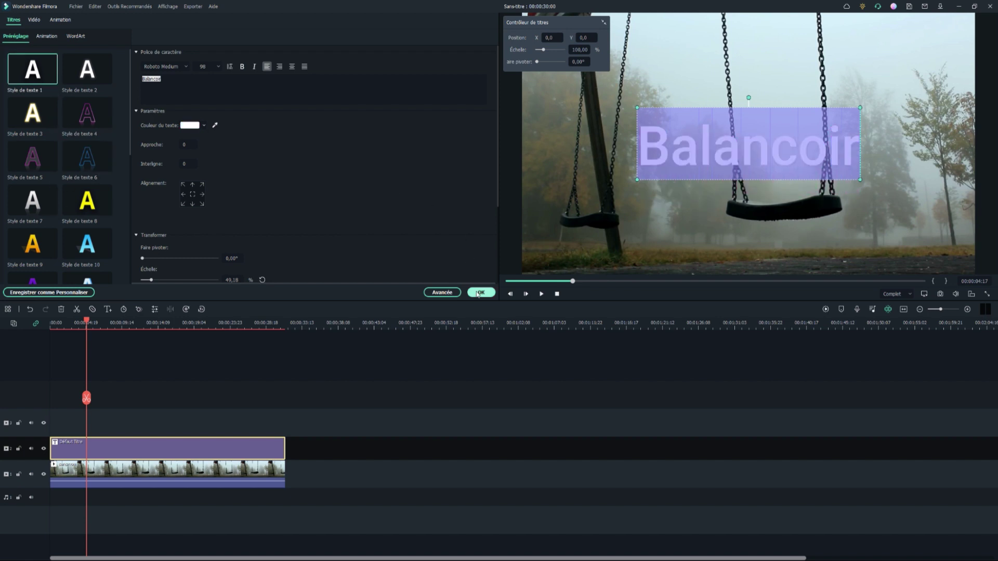
left_click(481, 292)
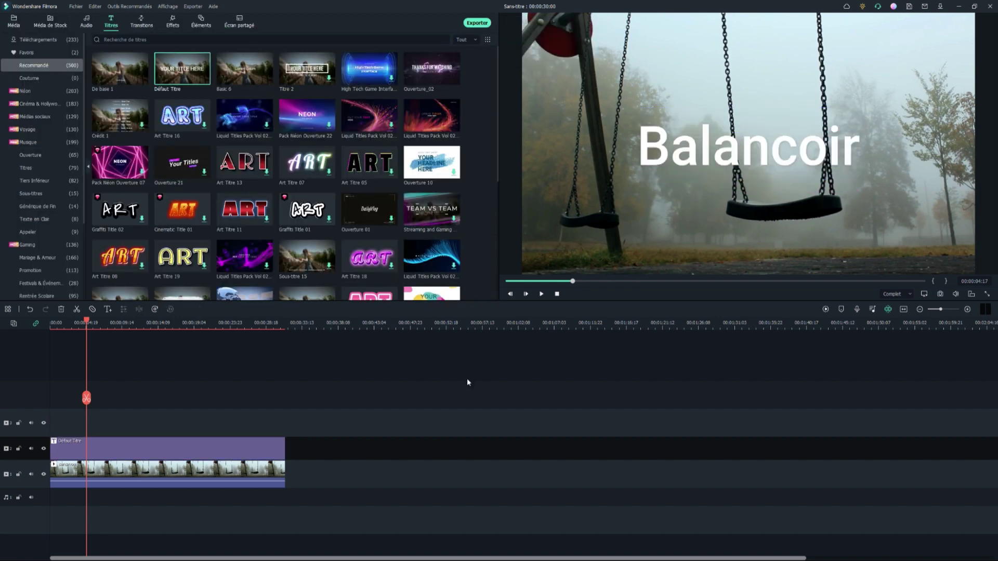
left_click(258, 443)
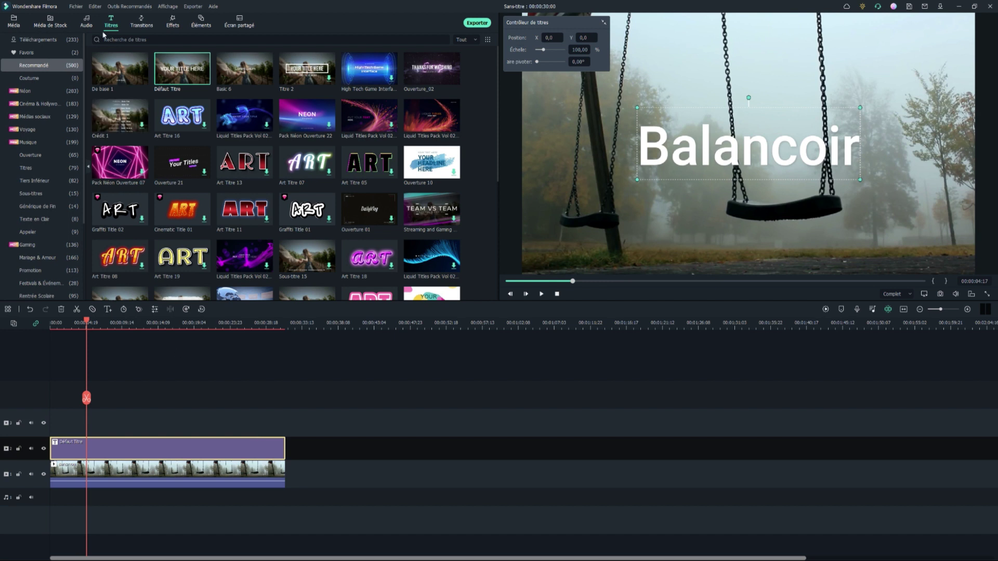
Step: Place the song "Manos Mars - The Turning" at the start of the first audio track, try it on a lower track, and return it
left_click(86, 22)
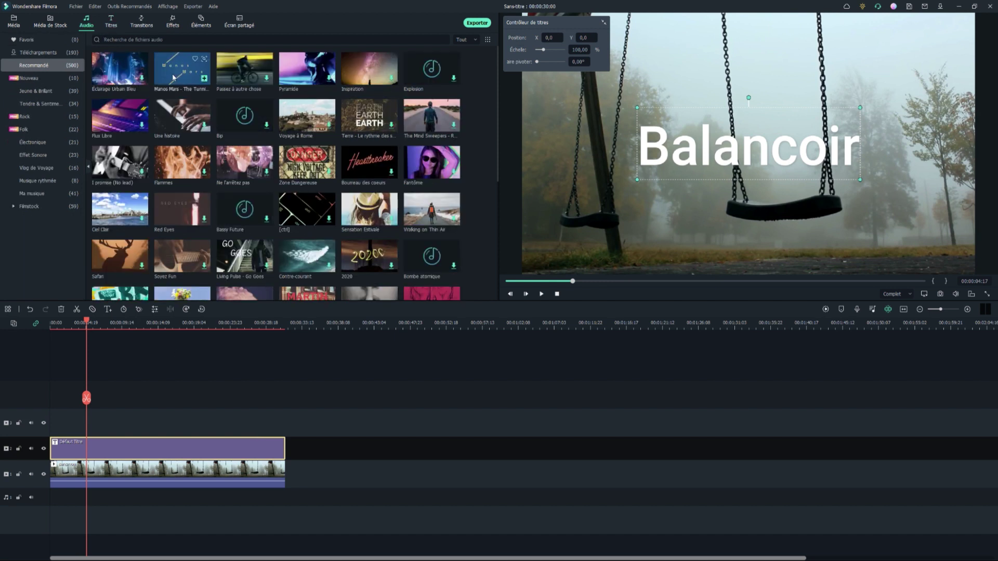
left_click_drag(173, 77, 52, 500)
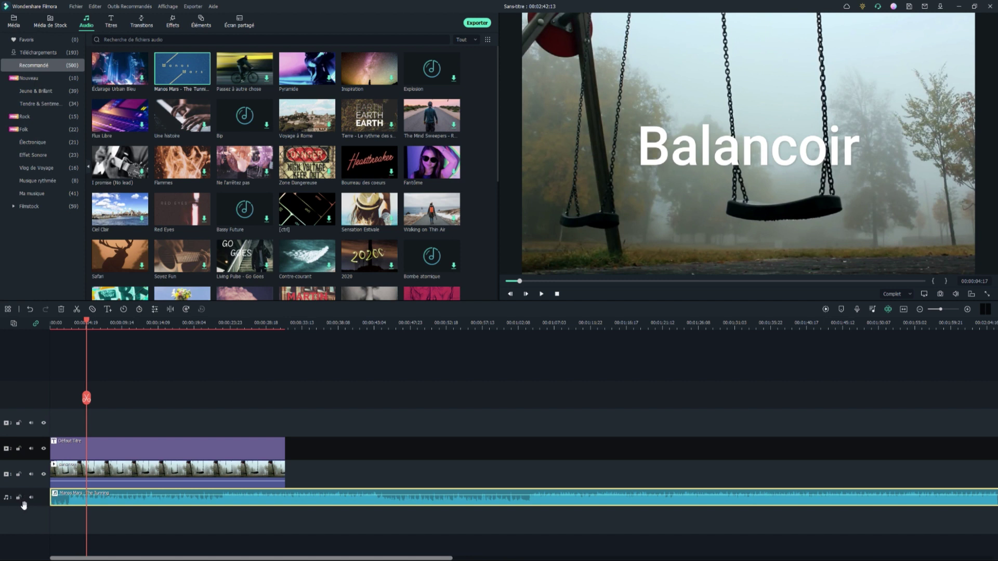
left_click_drag(244, 500, 255, 520)
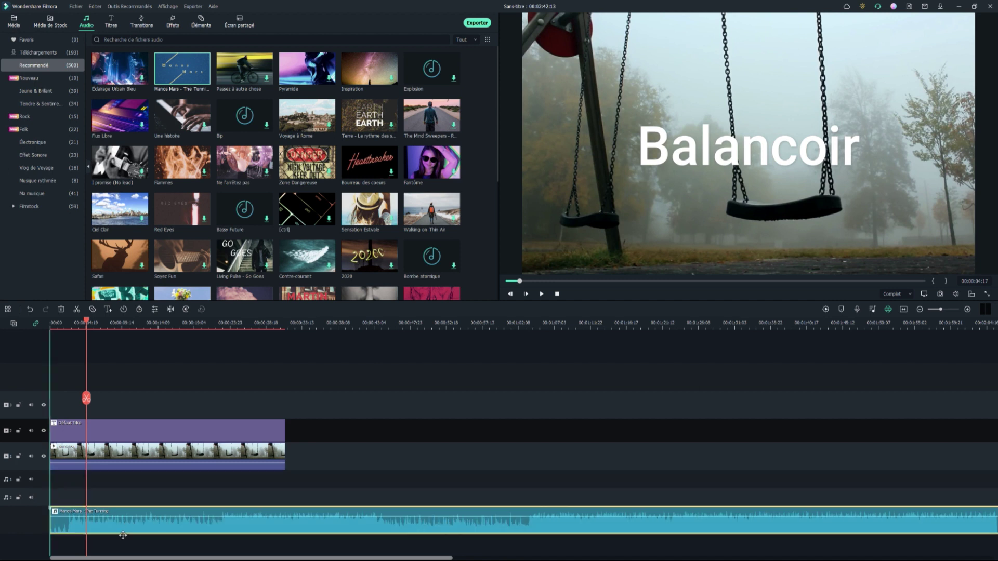
left_click_drag(122, 492, 180, 409)
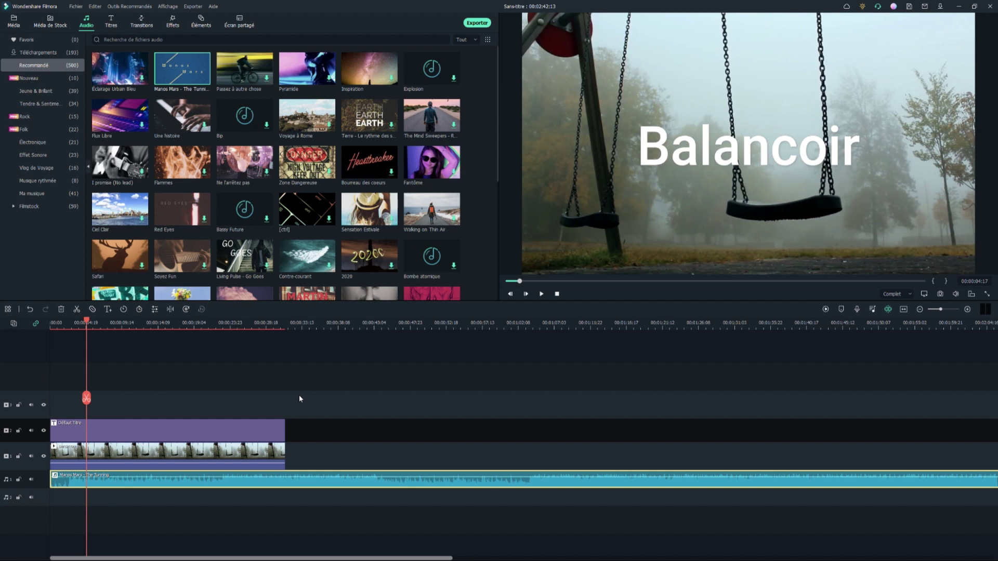
Step: Add the "Disparition" transition at the cut in the swing video and play it back
left_click(109, 26)
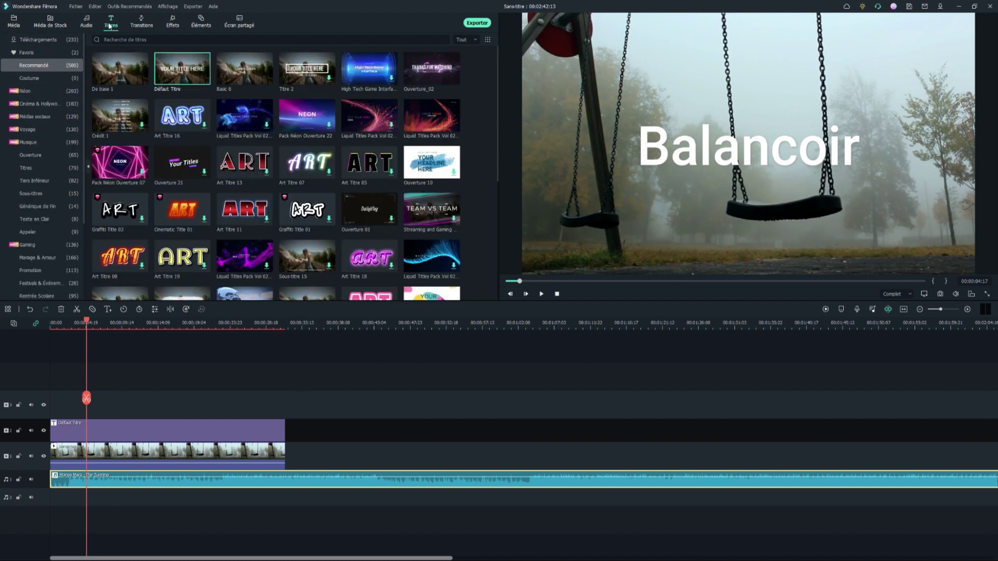
left_click(139, 25)
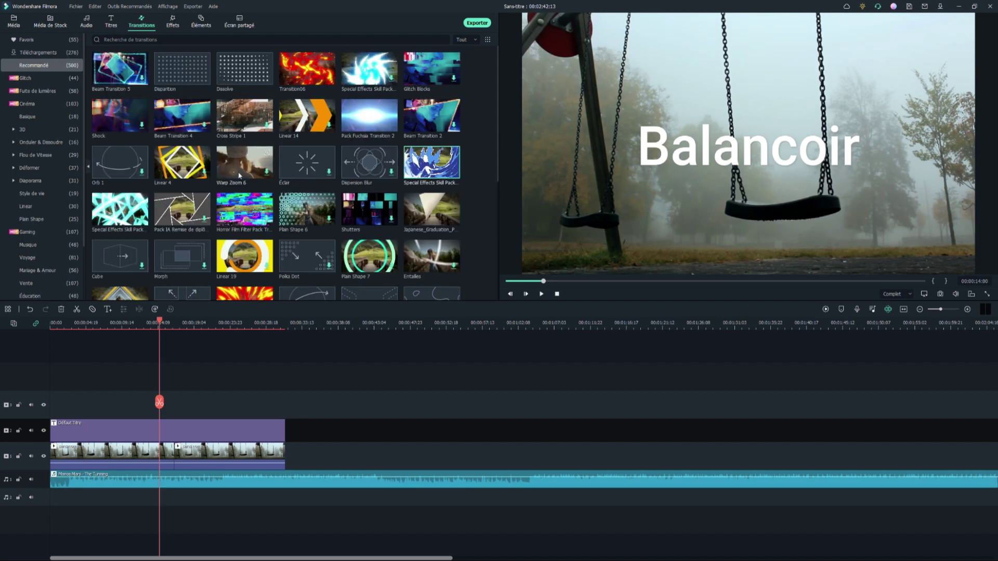
left_click_drag(181, 70, 171, 464)
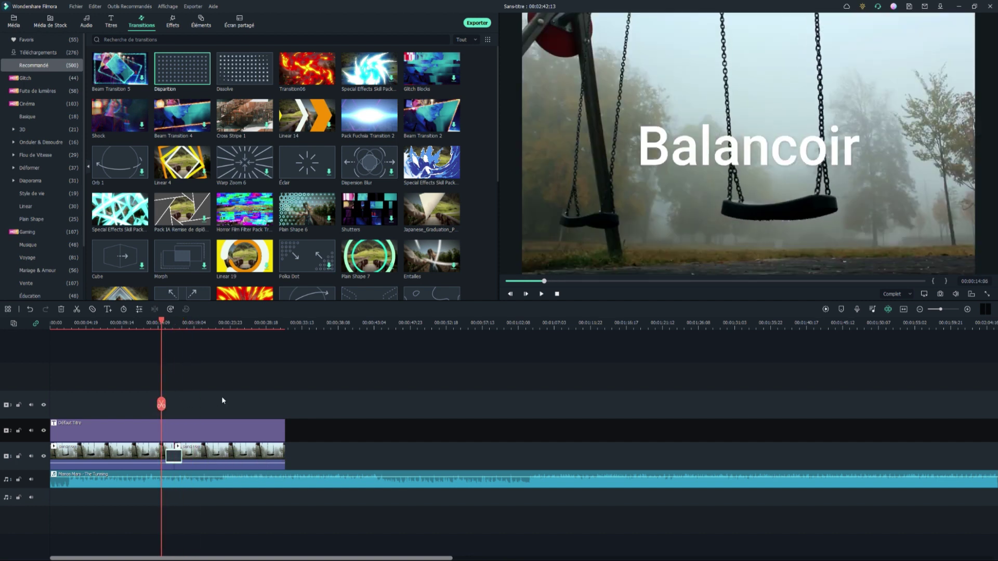
key("space")
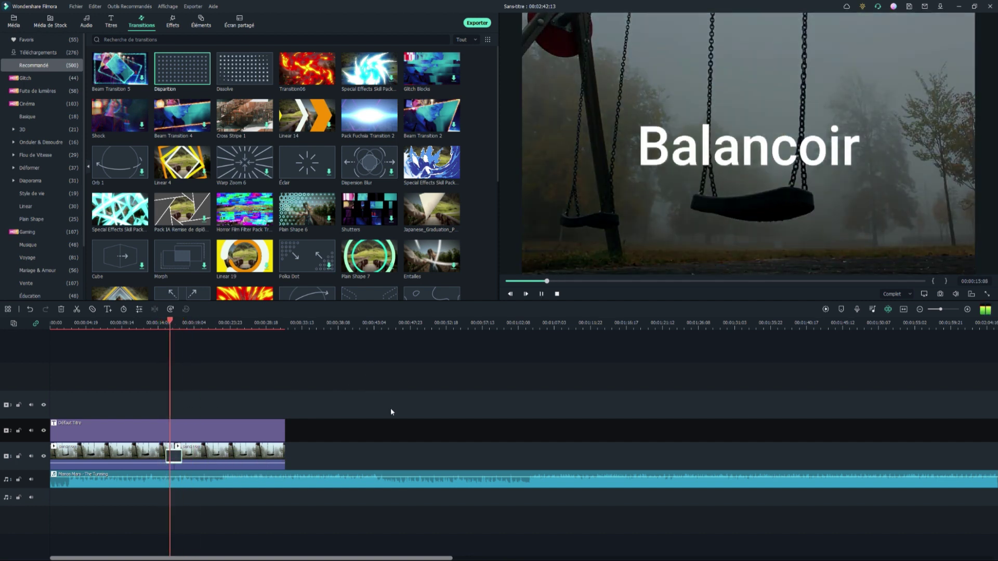
key("space")
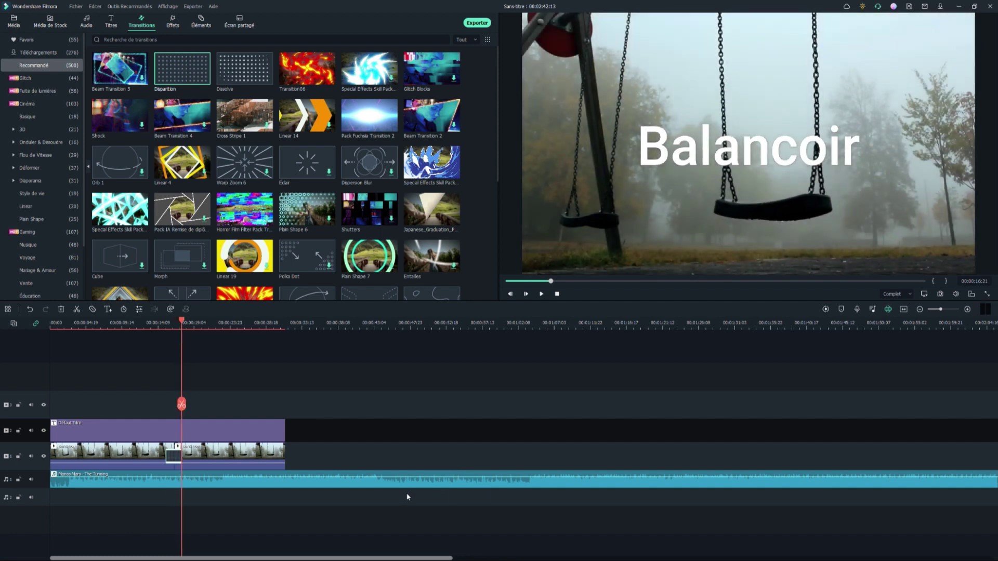
Step: Lower the music clip's volume to -12 dB, turn on audio normalisation, and confirm the audio settings
left_click(410, 486)
double_click(410, 486)
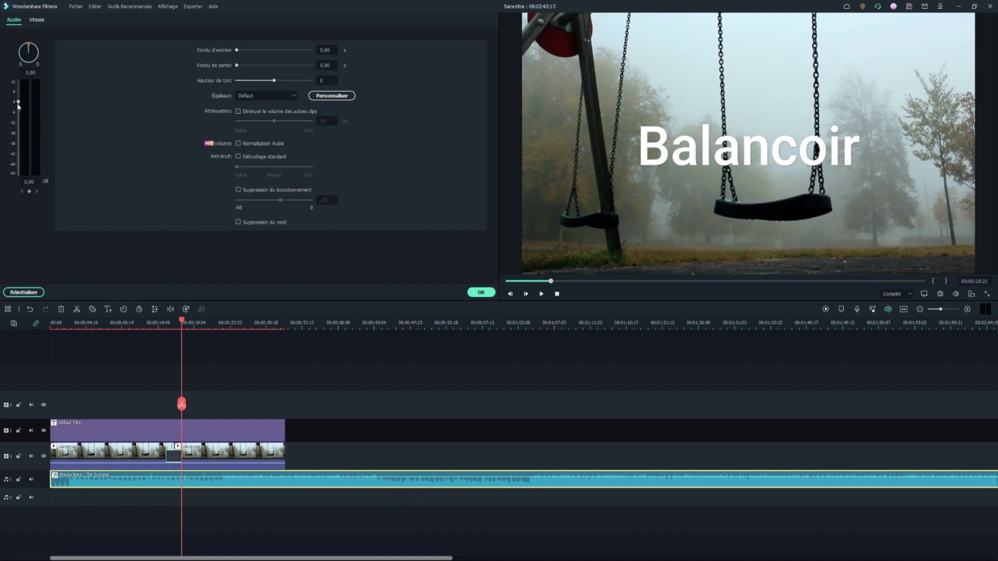
mouse_move(18, 104)
left_mouse_down()
mouse_move(20, 82)
mouse_move(18, 175)
mouse_move(13, 120)
left_mouse_up()
left_click_drag(23, 50, 9, 69)
left_click_drag(58, 35, 30, 15)
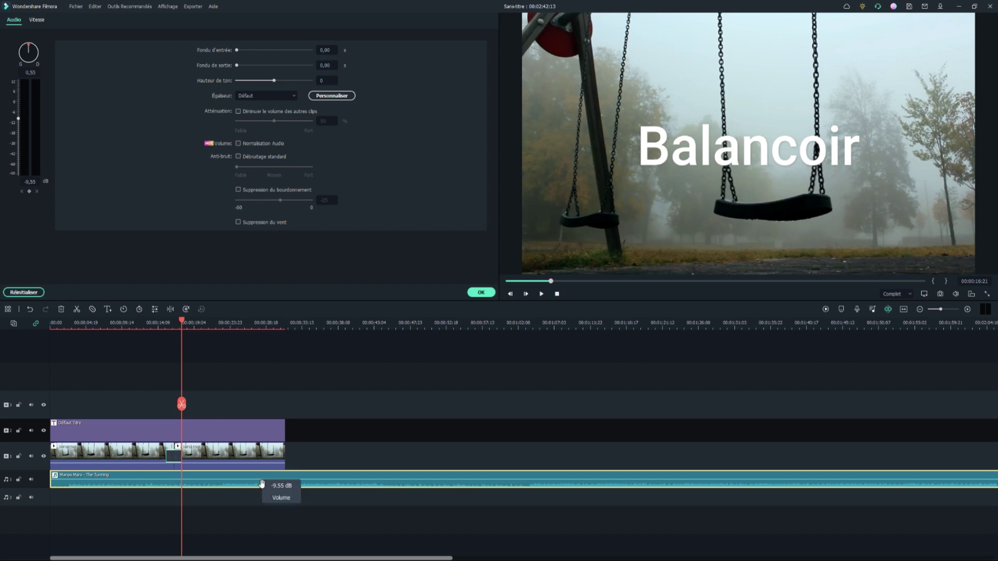
left_click_drag(259, 483, 261, 485)
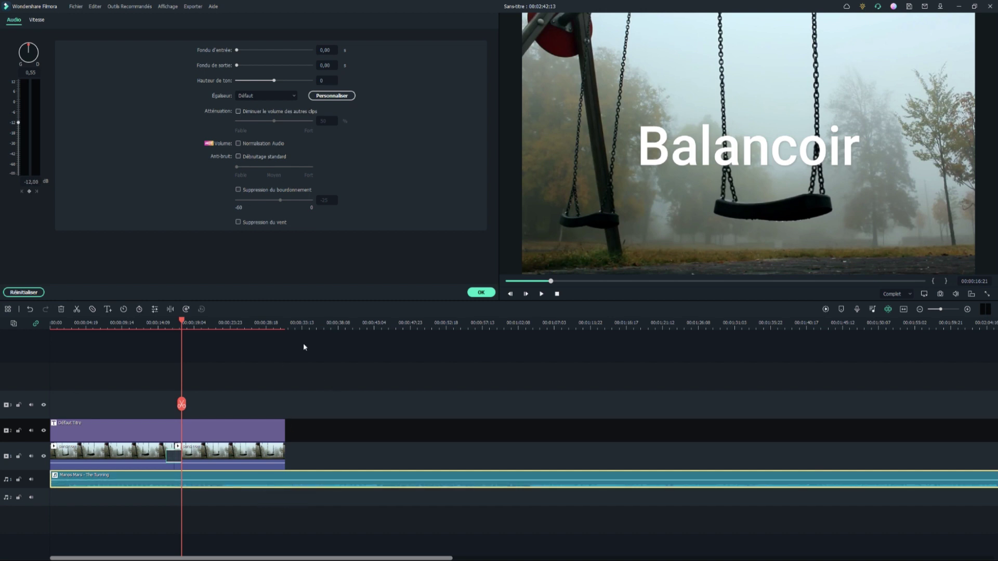
left_click(260, 144)
left_click(481, 293)
left_click(385, 425)
Step: Play the sequence up to and across the transition to check the music level and the fade
key("space")
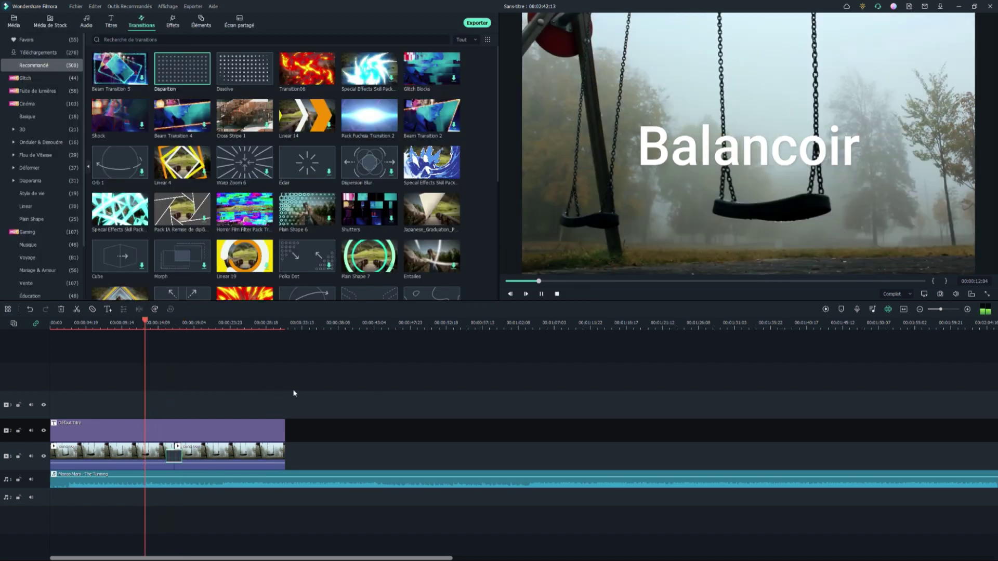
key("space")
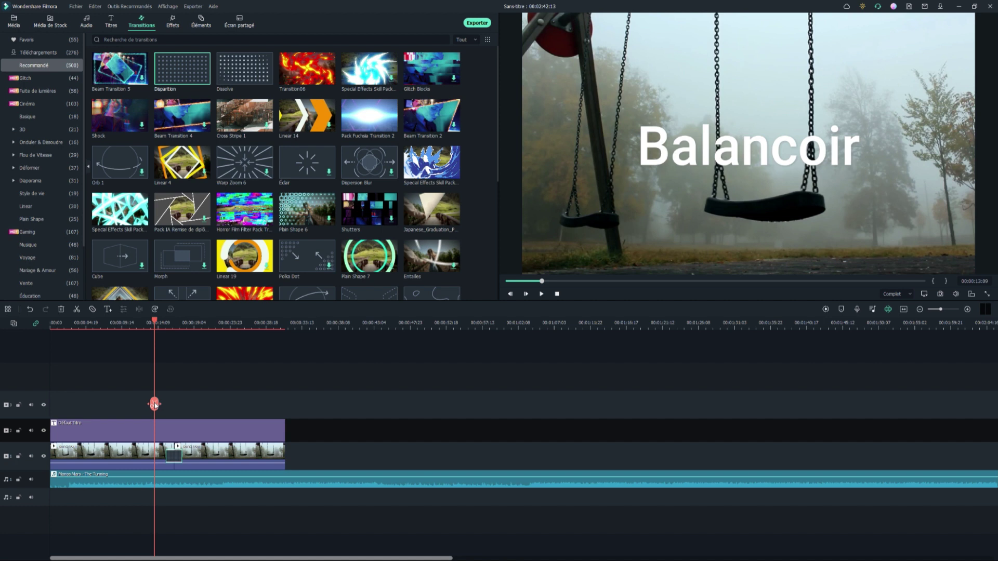
key("space")
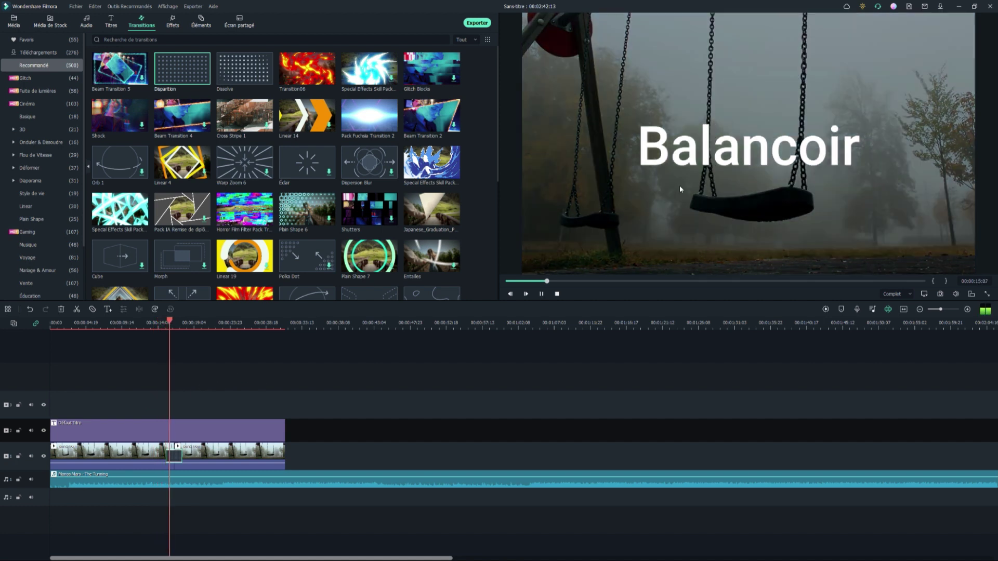
key("space")
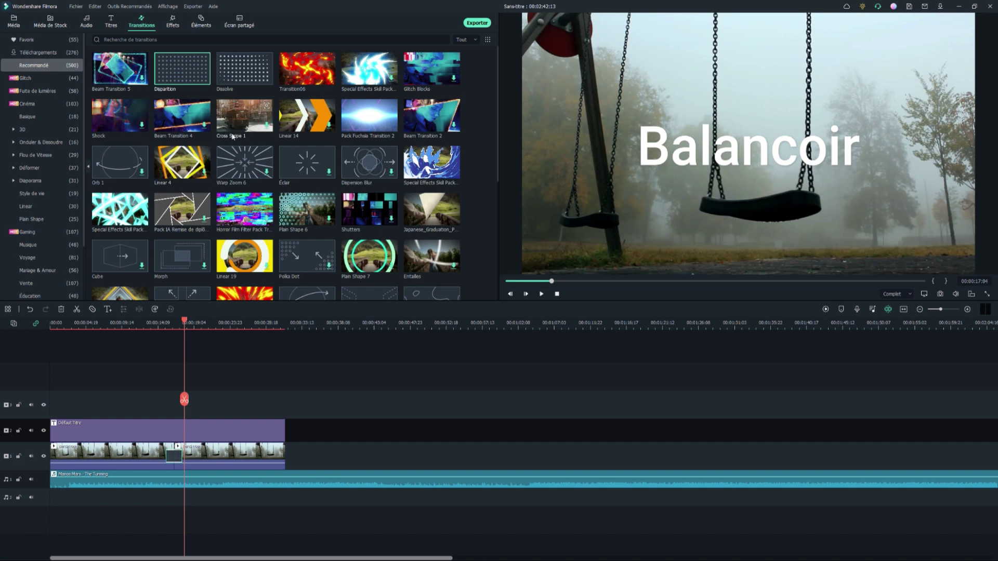
Step: Replace the transition at the cut with the blue liquid "Special Effects Skill Pack" one, and preview it with the title temporarily moved away
mouse_move(443, 153)
left_click_drag(434, 174, 179, 458)
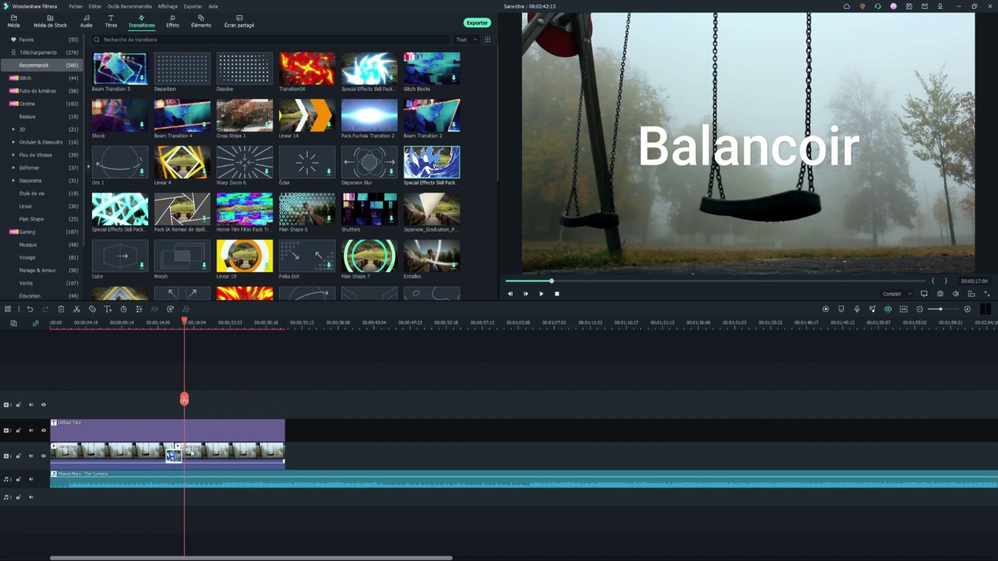
left_click_drag(183, 409, 154, 410)
left_click_drag(230, 435, 482, 434)
key("space")
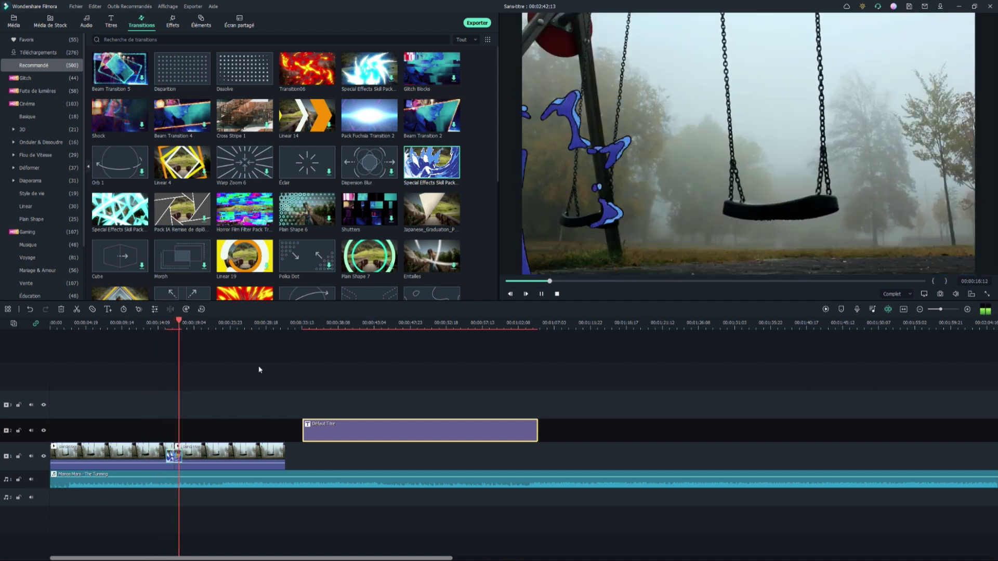
Step: Browse the recommended effects in the effects library
left_click(173, 22)
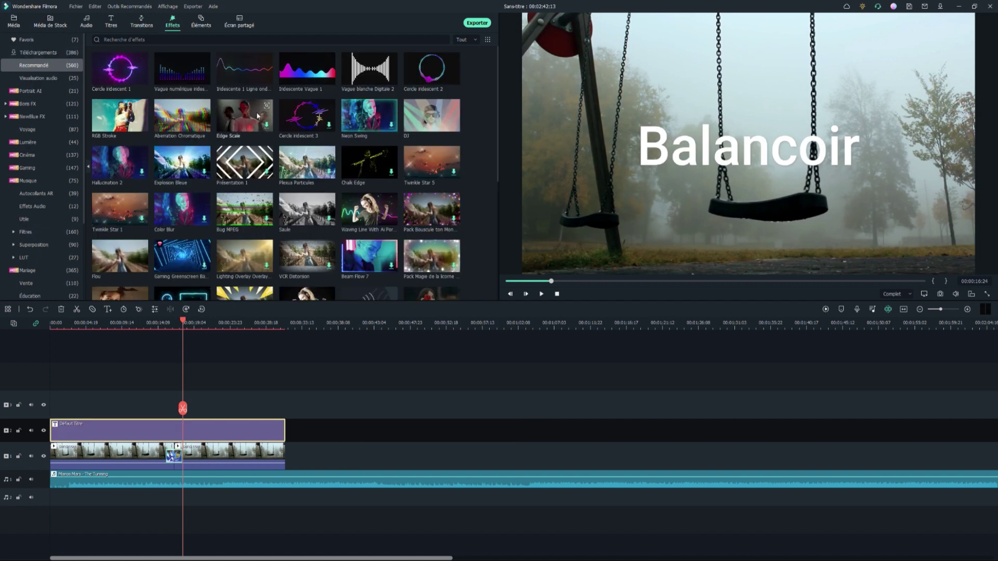
scroll(290, 123, "down", 2)
scroll(171, 89, "up", 2)
scroll(317, 195, "down", 2)
mouse_move(113, 189)
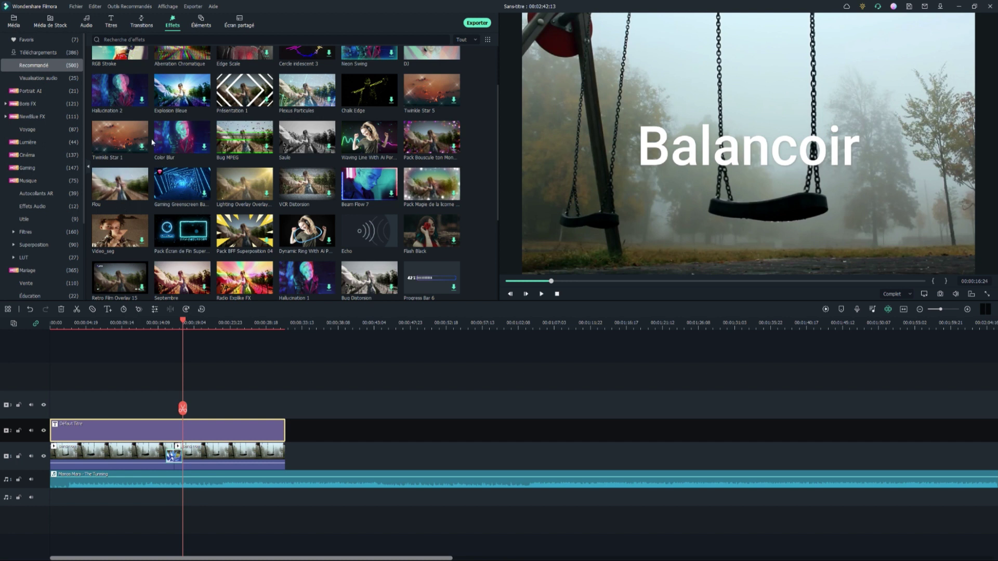
Step: Add the "Jet de flammes 2" element at the start of the track above the title and play it back
left_click(201, 21)
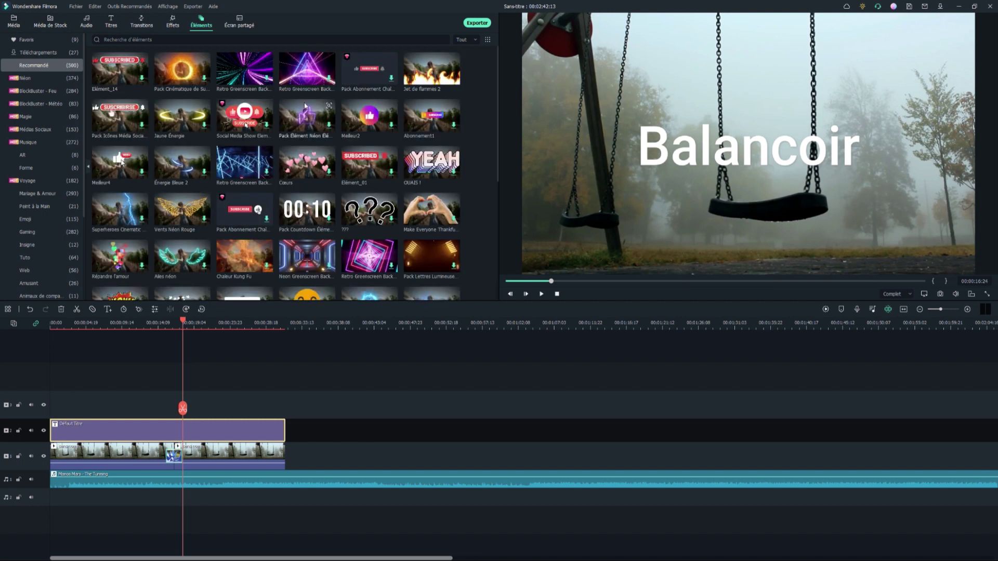
mouse_move(444, 77)
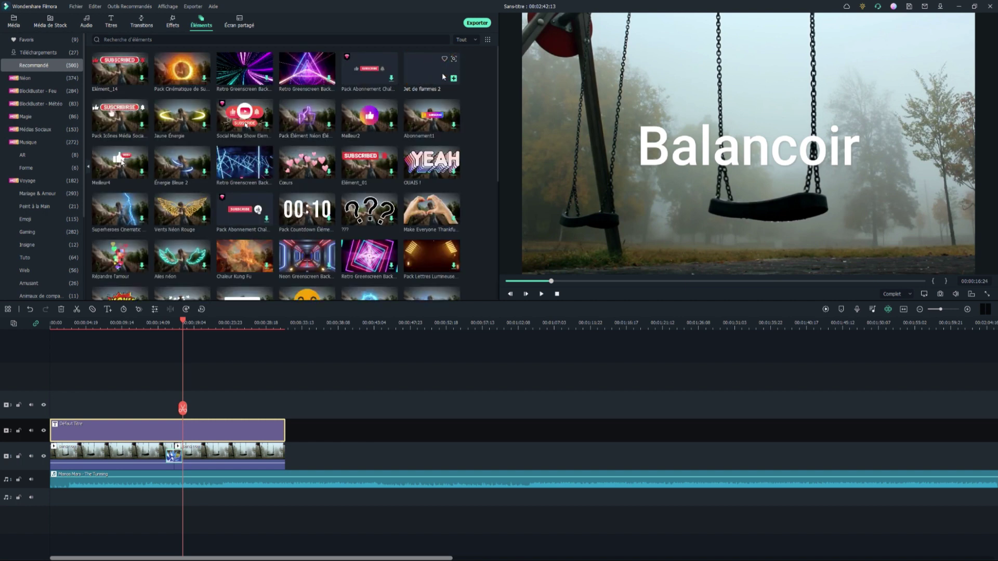
left_click_drag(432, 70, 54, 416)
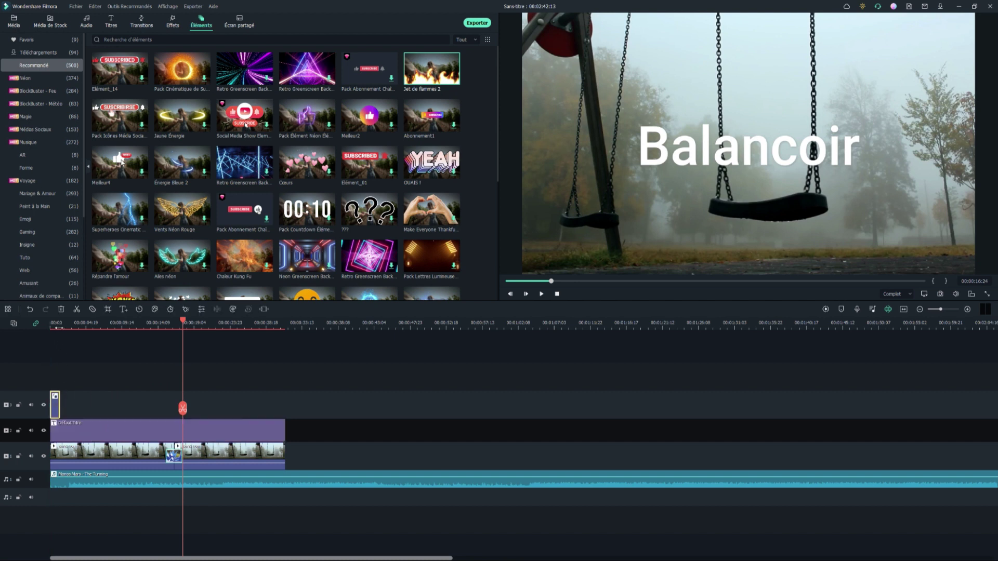
key("space")
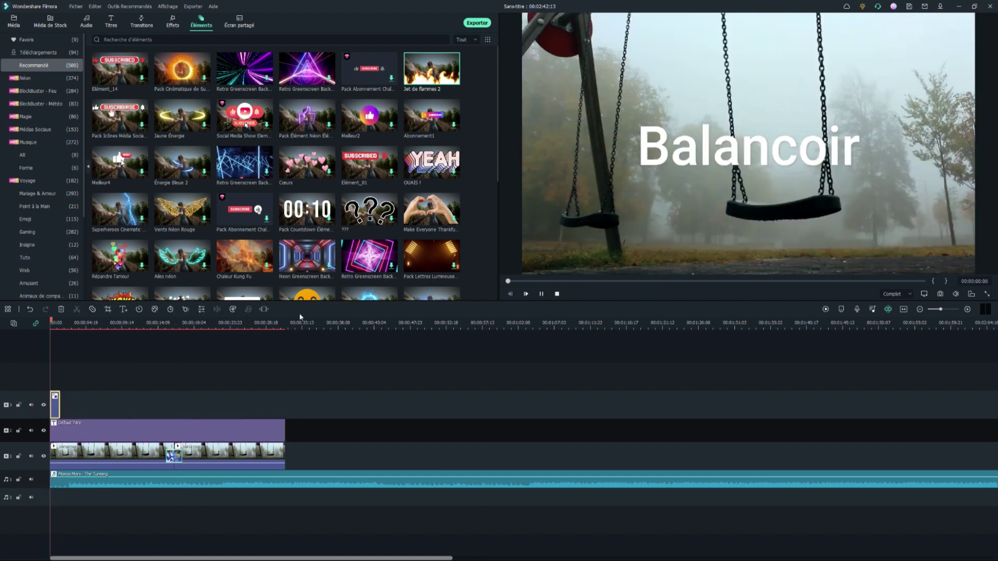
key("space")
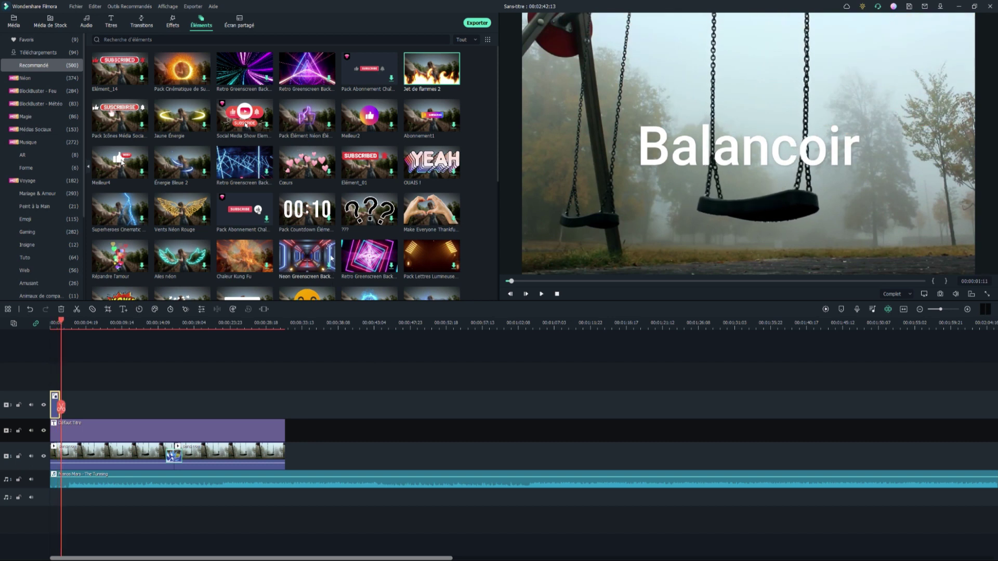
Step: Place the heart-shaped hands element on the track above the title at about 12 s and play from just before it
left_click(422, 225)
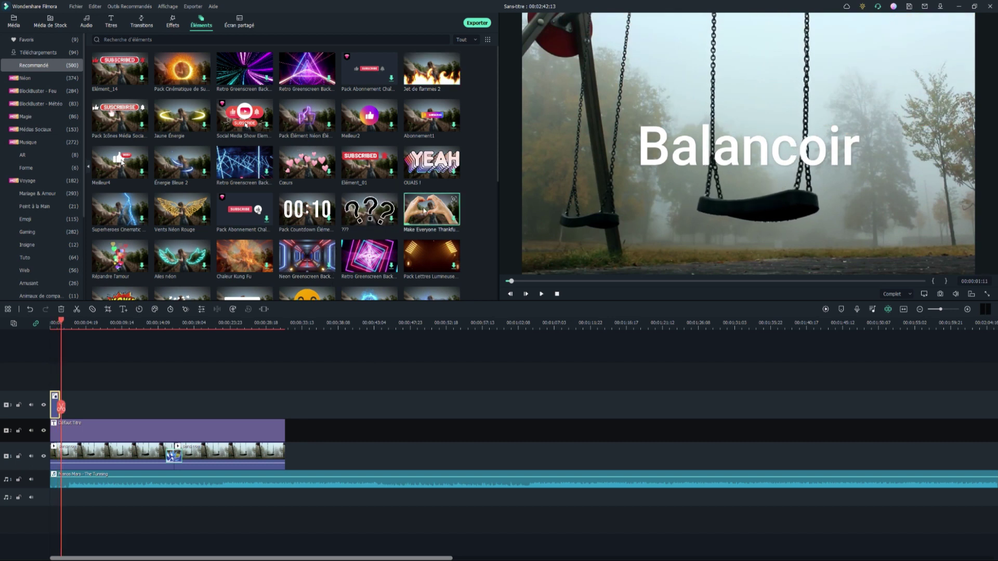
left_click_drag(422, 226, 142, 406)
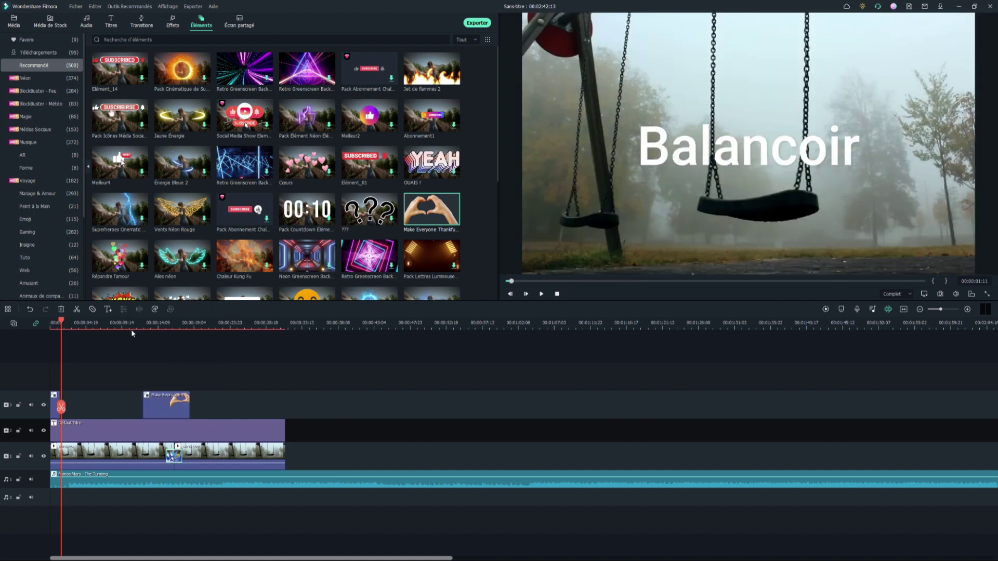
left_click(131, 323)
key("space")
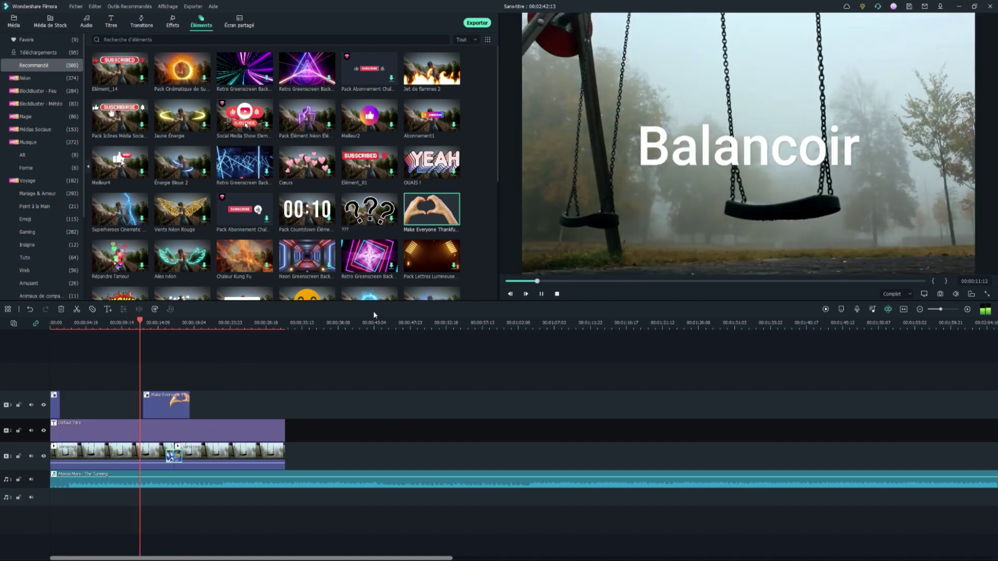
Step: Reposition the heart-shaped hands overlay in the frame so that the hands surround the title
left_click(683, 149)
left_click_drag(683, 150, 807, 126)
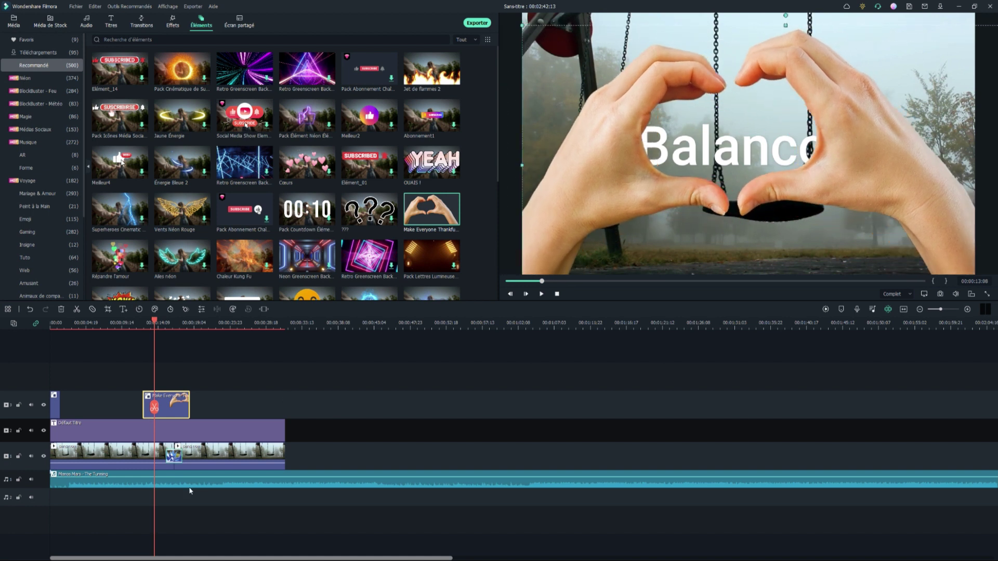
double_click(213, 426)
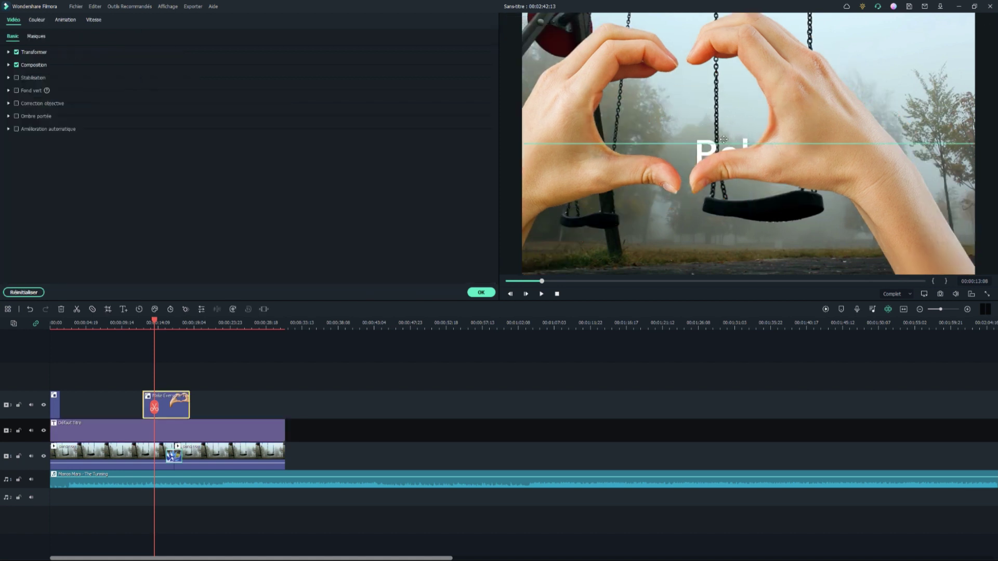
left_click_drag(774, 154, 769, 139)
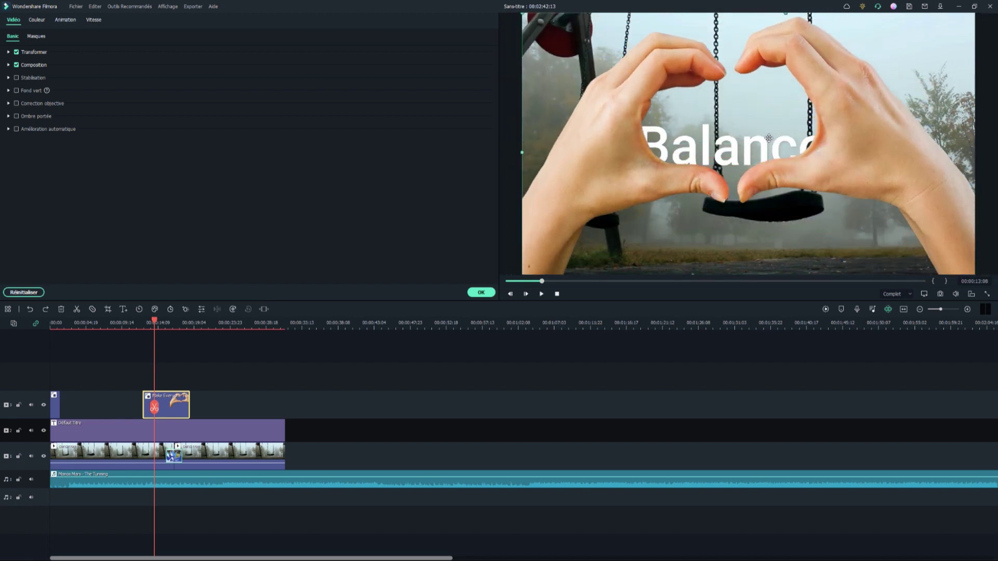
Step: Shrink the "Balancoir" title to a scale of about 75% and move it to X -51, Y 52, inside the heart-shaped hands
left_click(197, 428)
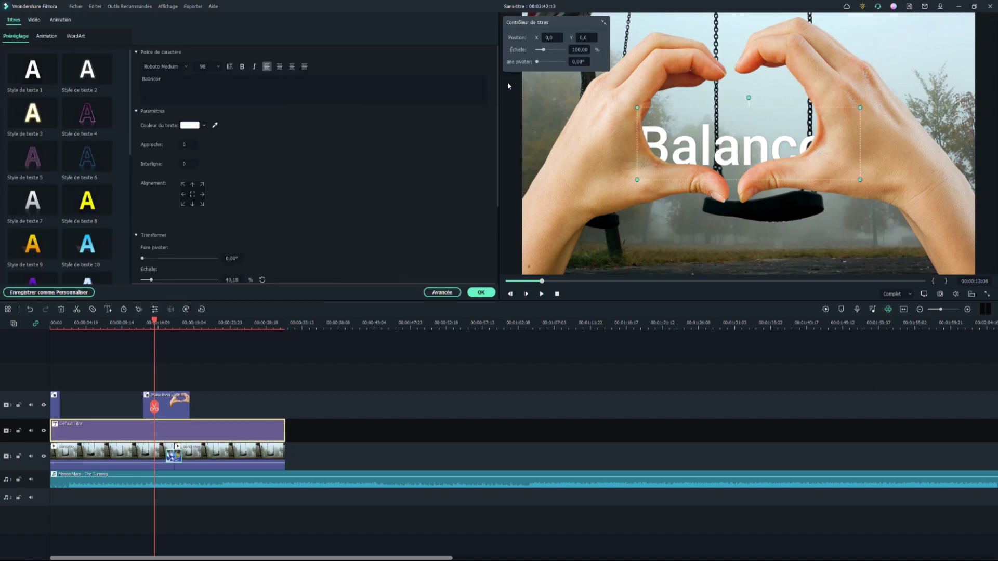
left_click_drag(545, 54, 540, 59)
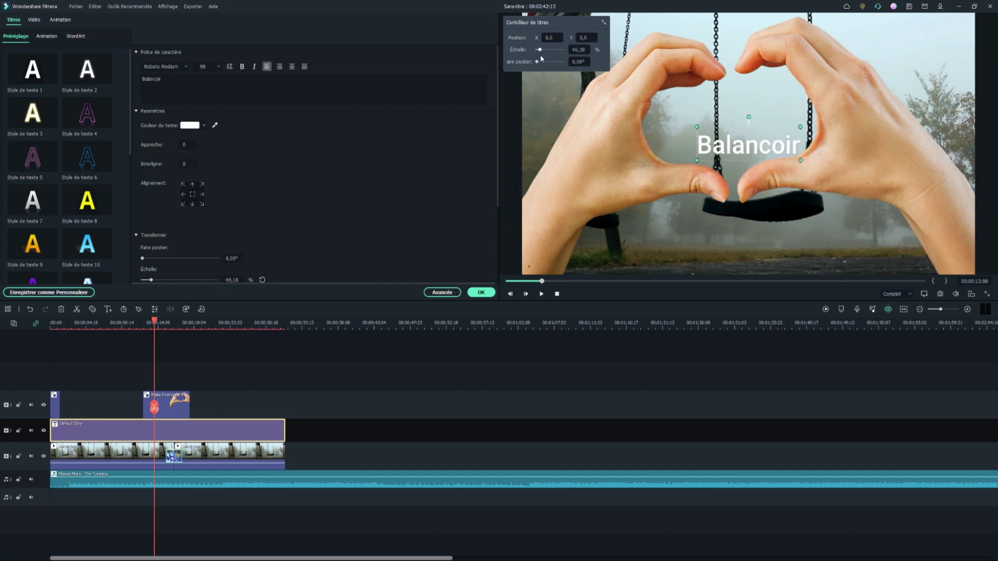
left_click_drag(749, 145, 731, 127)
left_click_drag(539, 50, 543, 51)
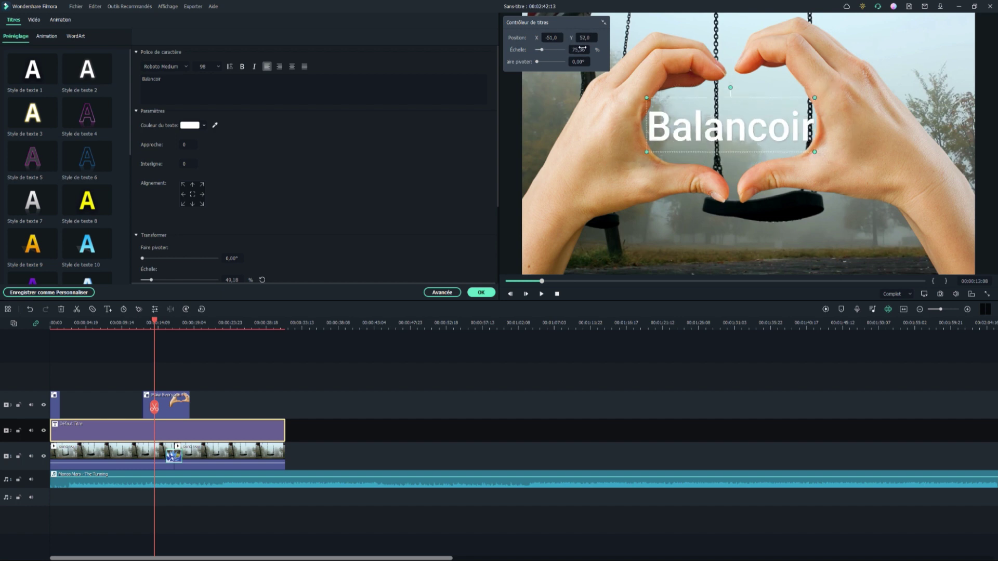
left_click(677, 342)
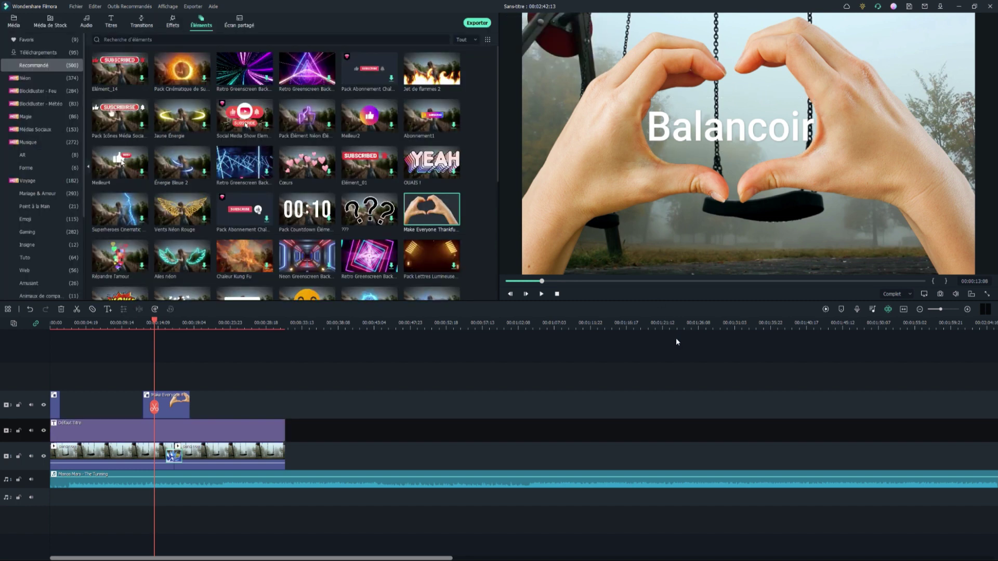
Step: Play back the heart-shaped hands section around the resized title from about 12 s, and return to the start of the timeline
left_click(125, 407)
key("space")
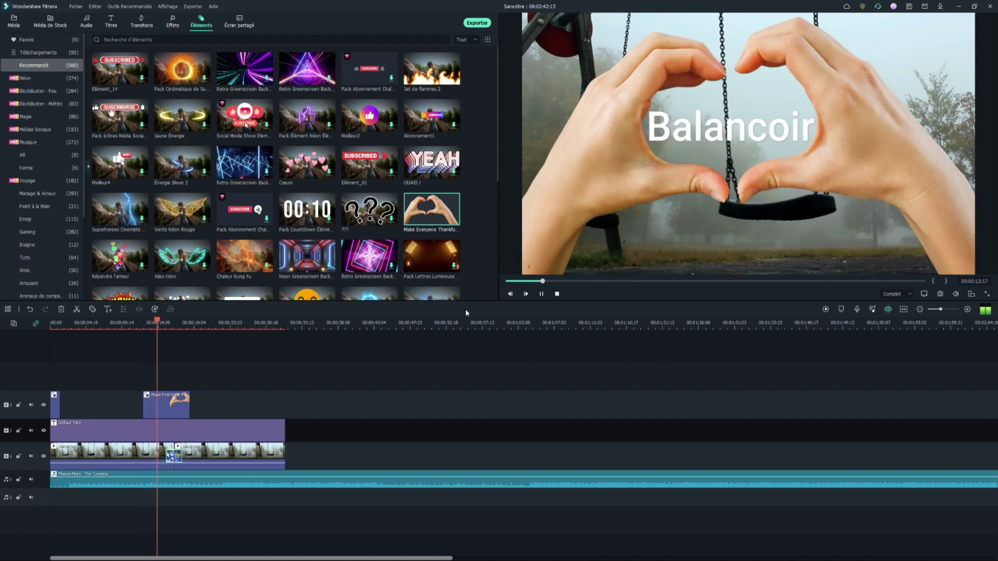
key("space")
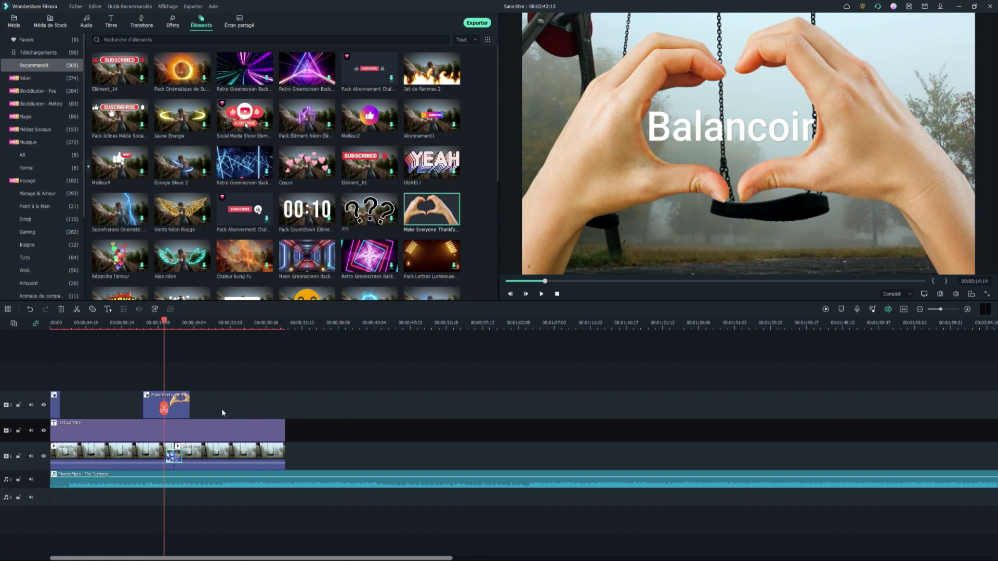
key("Home")
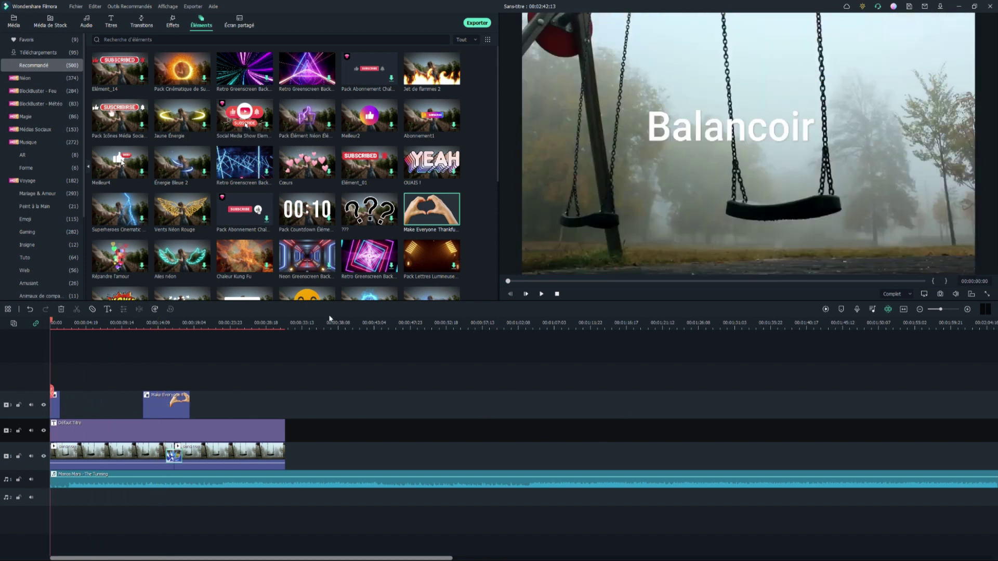
Step: Delete every clip, title, element and music track from the timeline and display the project media folder
left_click_drag(337, 344, 9, 551)
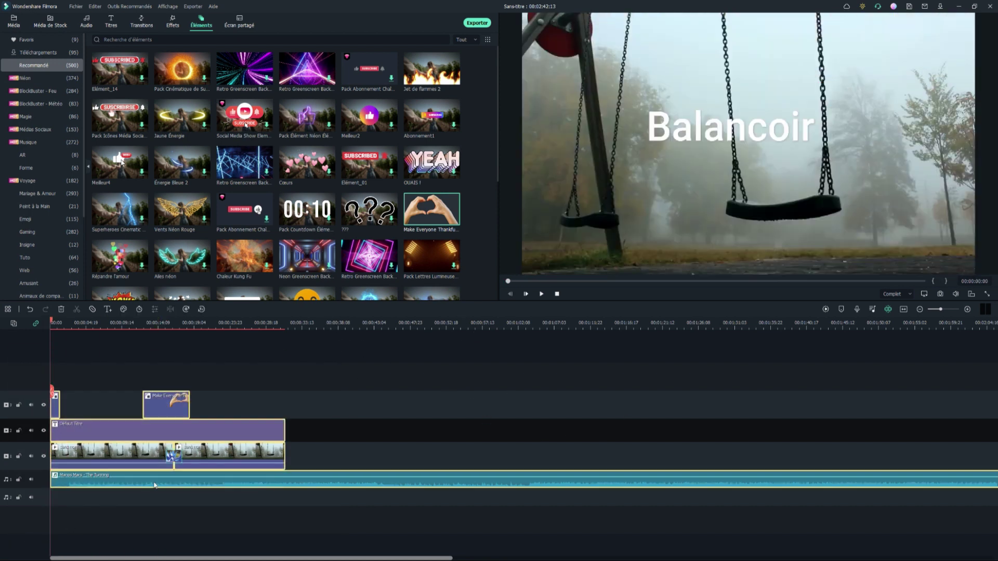
key("Delete")
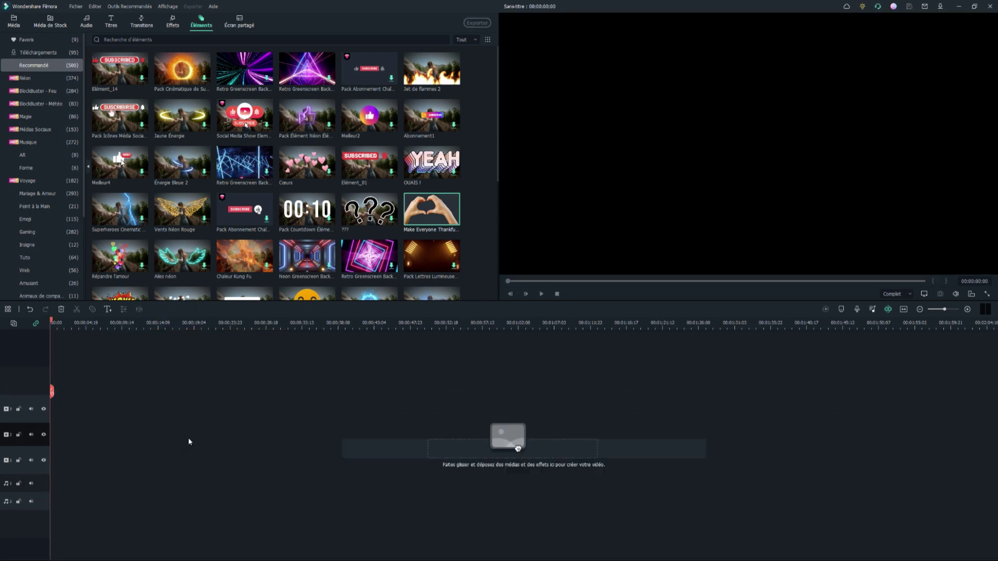
left_click(15, 22)
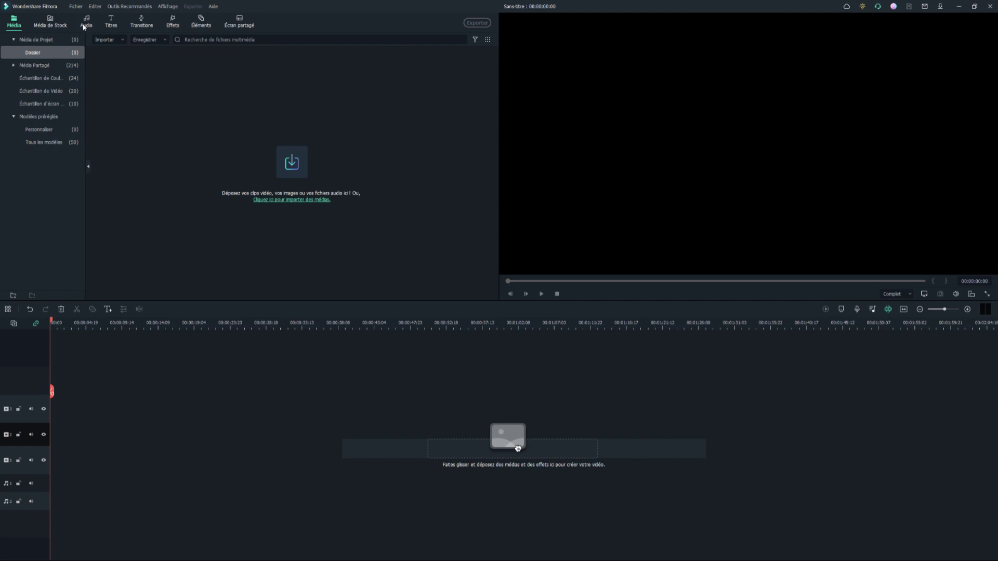
Step: Open the project settings and examine the available aspect ratio and resolution options
left_click(76, 7)
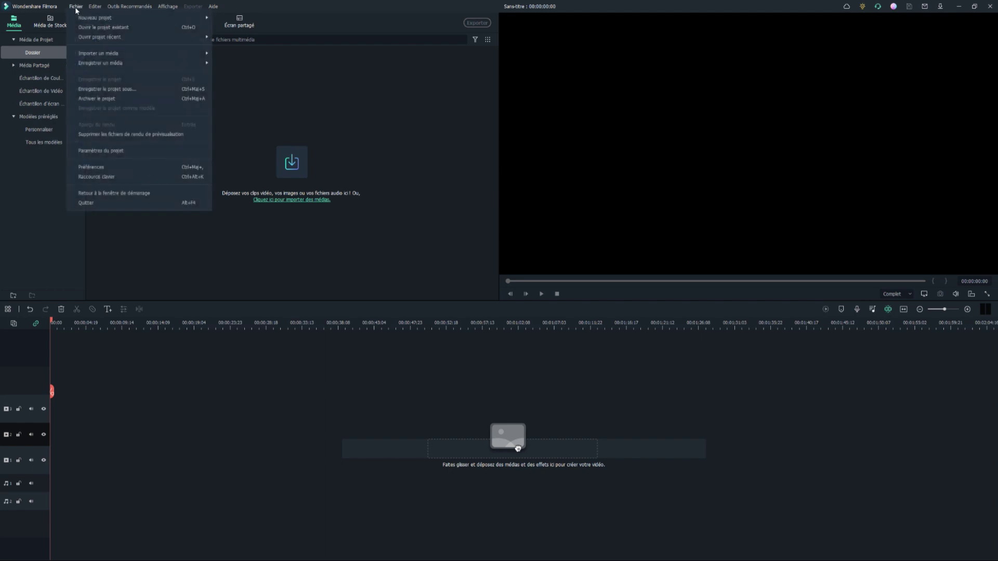
left_click(113, 151)
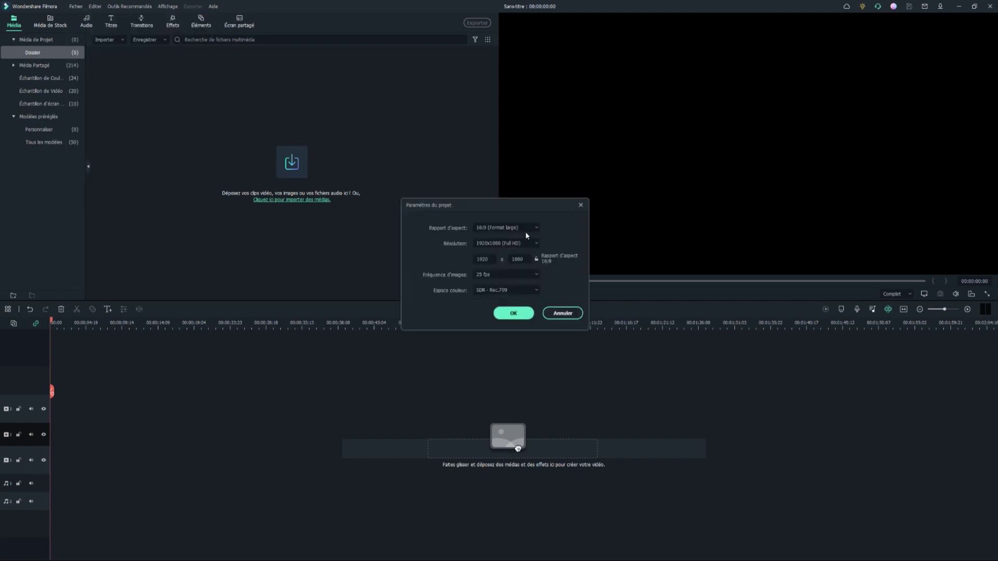
left_click(526, 229)
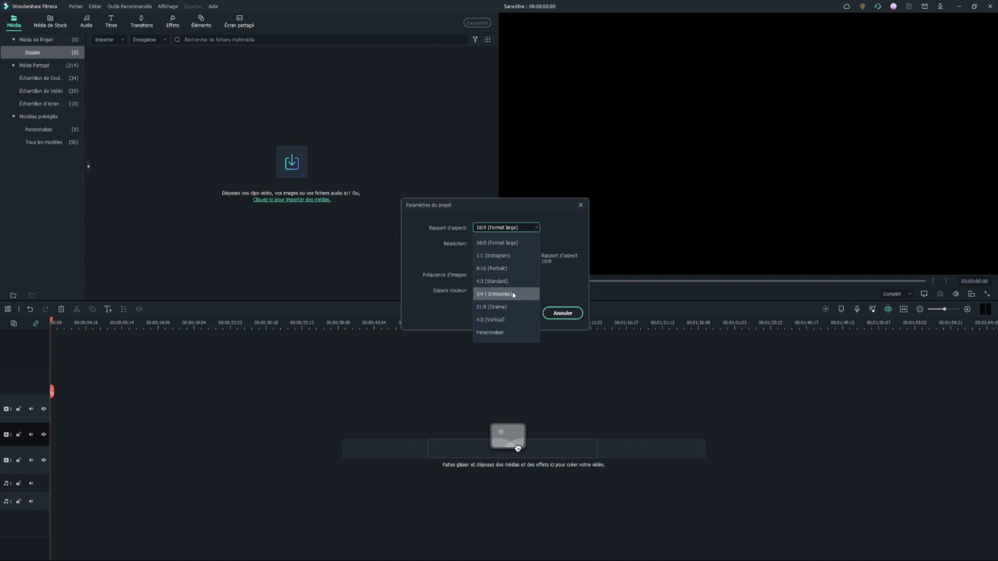
left_click(510, 227)
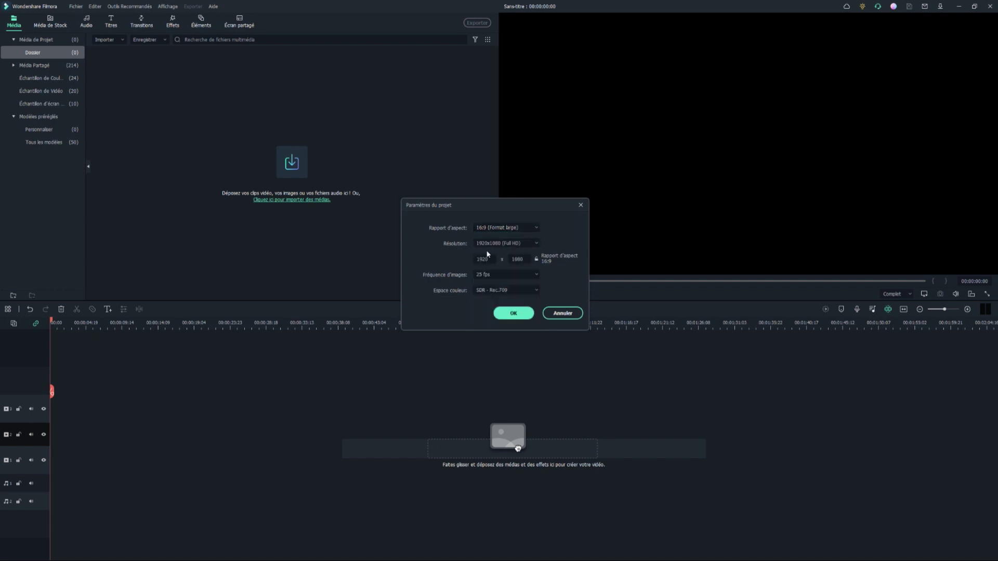
left_click(496, 245)
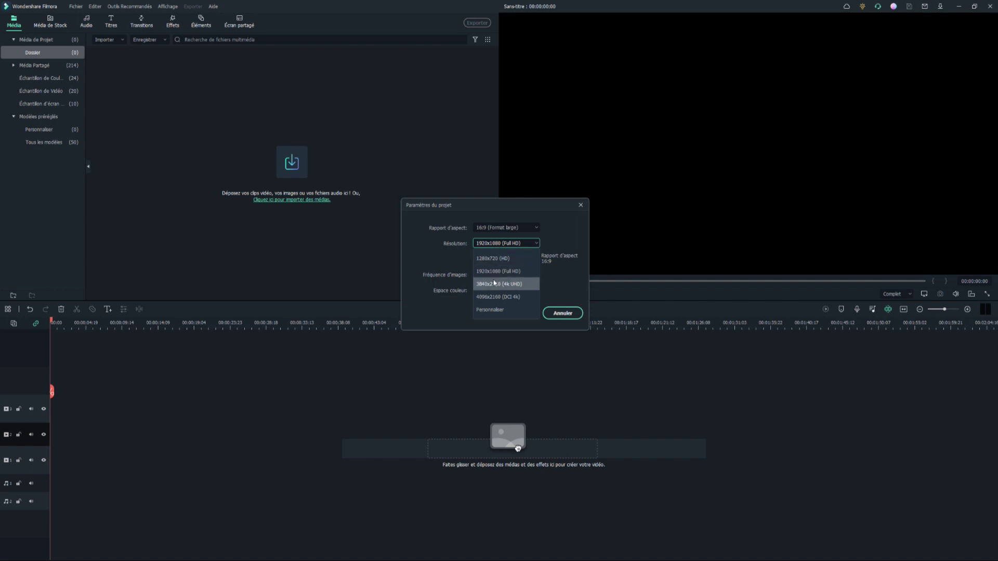
left_click(511, 244)
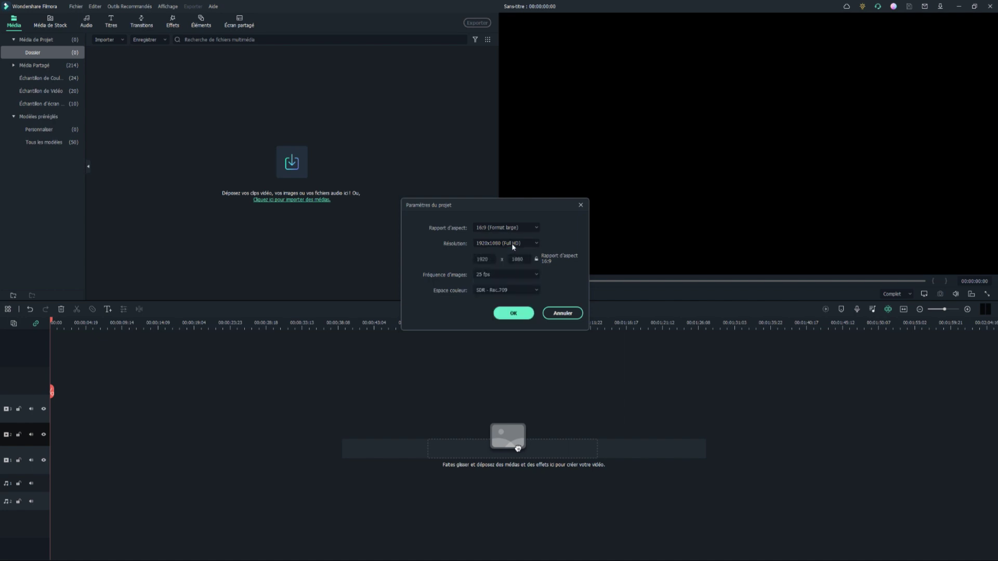
left_click(513, 246)
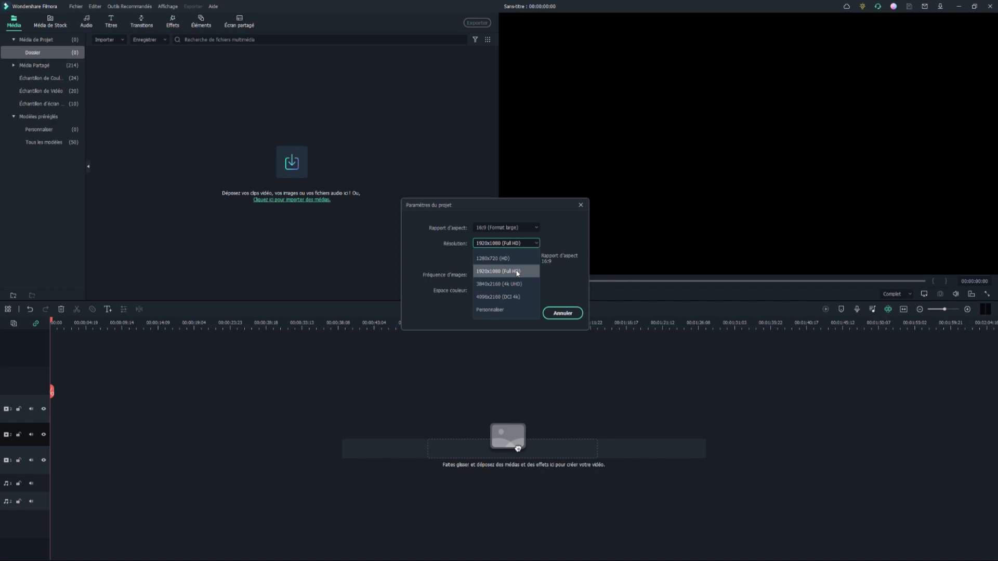
left_click(513, 242)
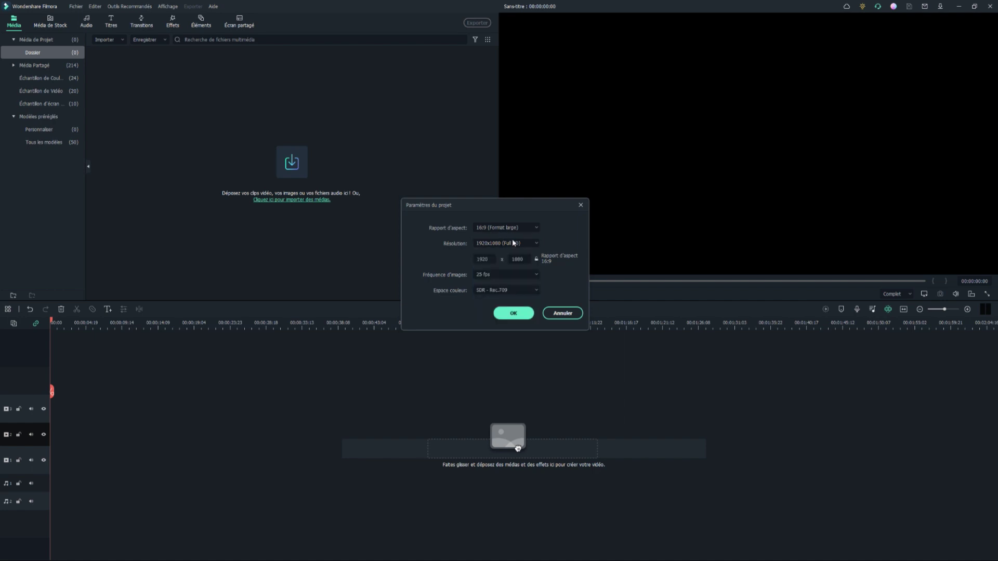
Step: Examine the custom resolution, frame rate and colour space options in the project settings, and cancel the dialog
left_click(500, 245)
left_click(488, 310)
left_click(489, 275)
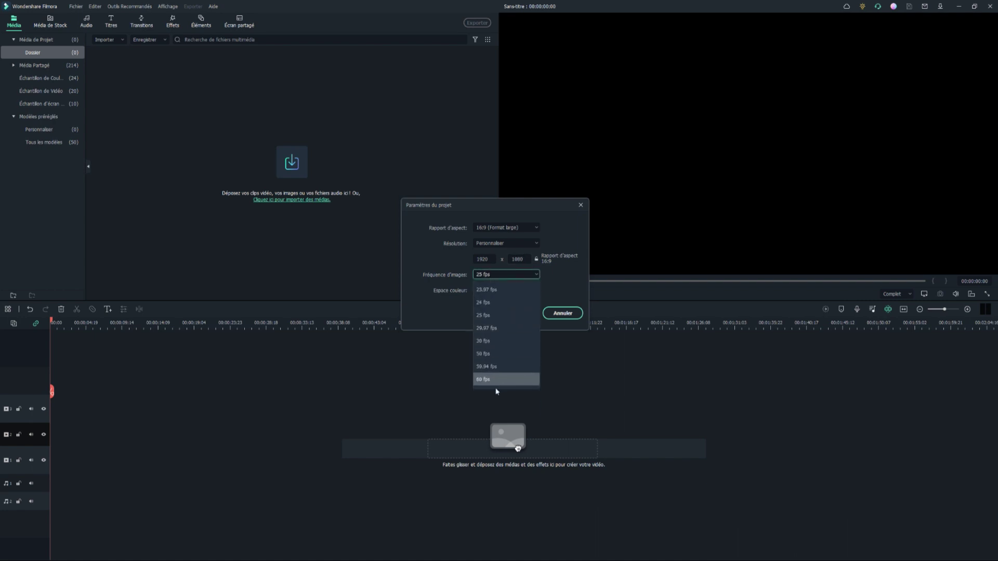
left_click(501, 276)
left_click(490, 290)
left_click(489, 290)
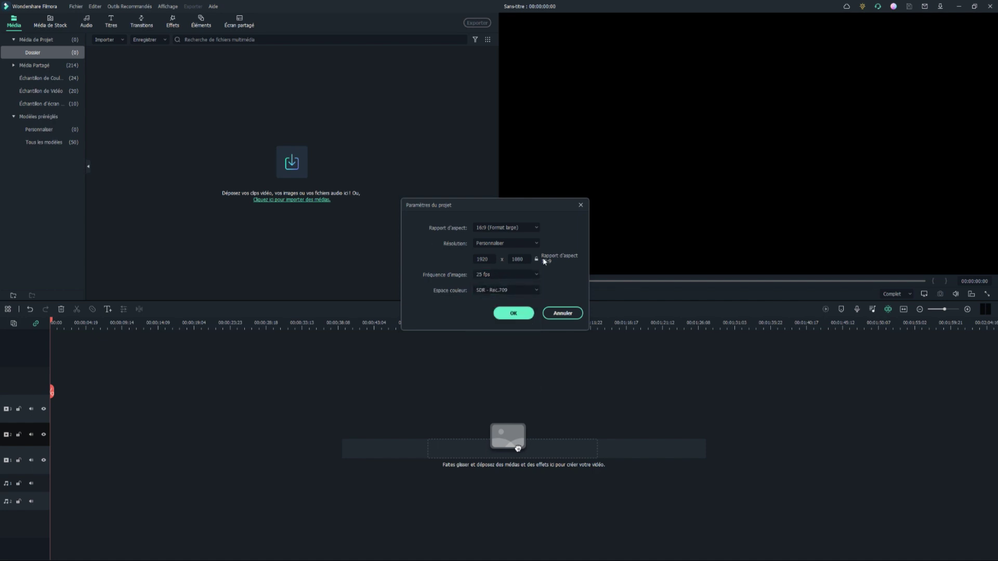
left_click(563, 313)
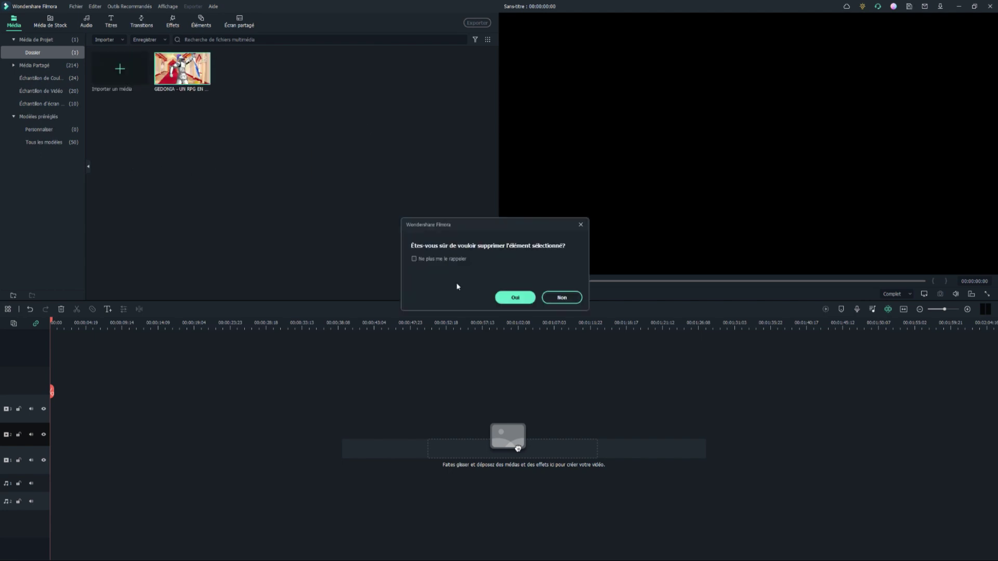
Step: Remove the GEDONIA clip from the project media and place the downloaded stock train clip at the start of the first video track
left_click(516, 298)
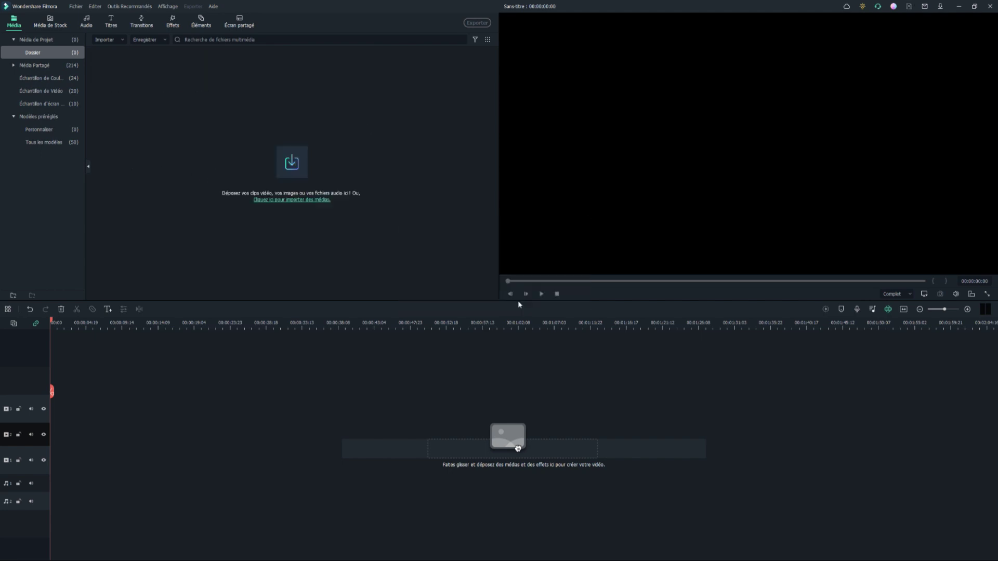
left_click(56, 21)
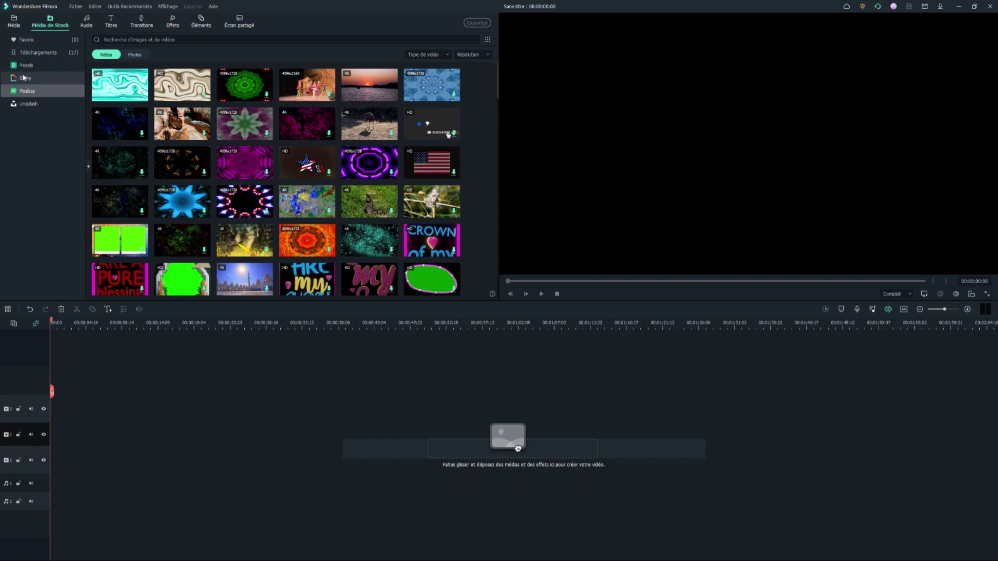
left_click(38, 52)
left_click_drag(518, 448, 52, 456)
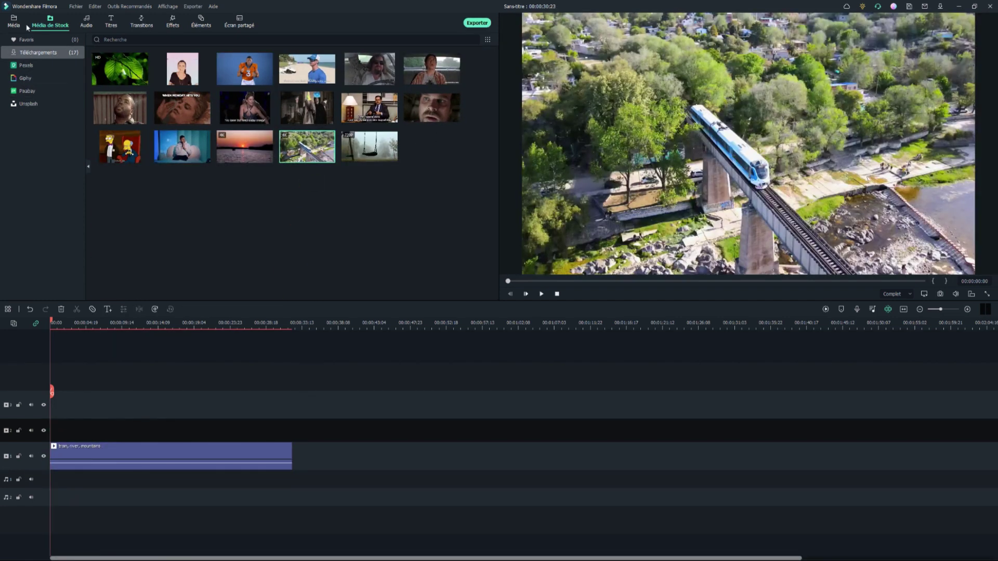
Step: Scrub through the train clip, play it from near its beginning and stop the playhead at 00:00:06:18
left_click(14, 22)
left_click(554, 281)
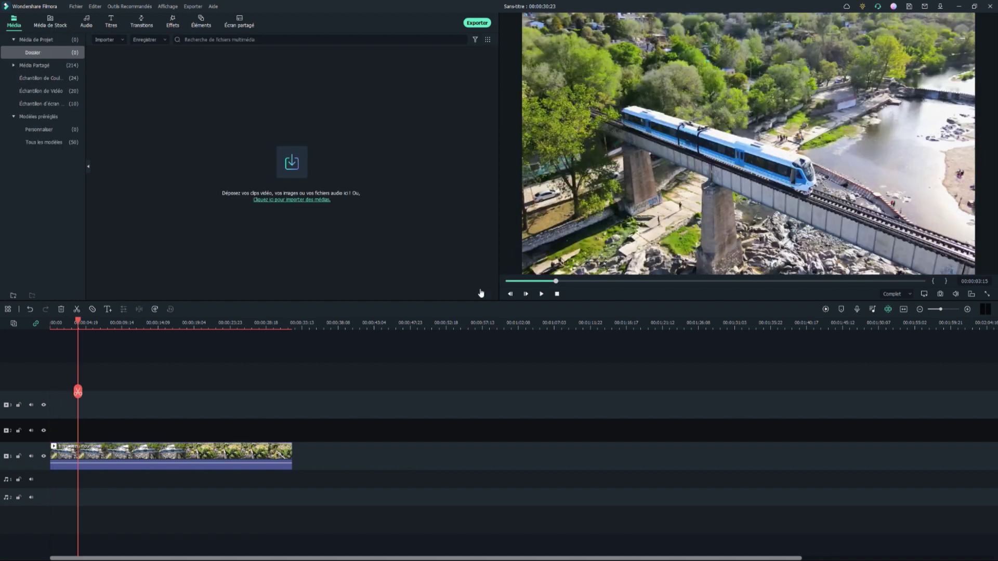
key("Home")
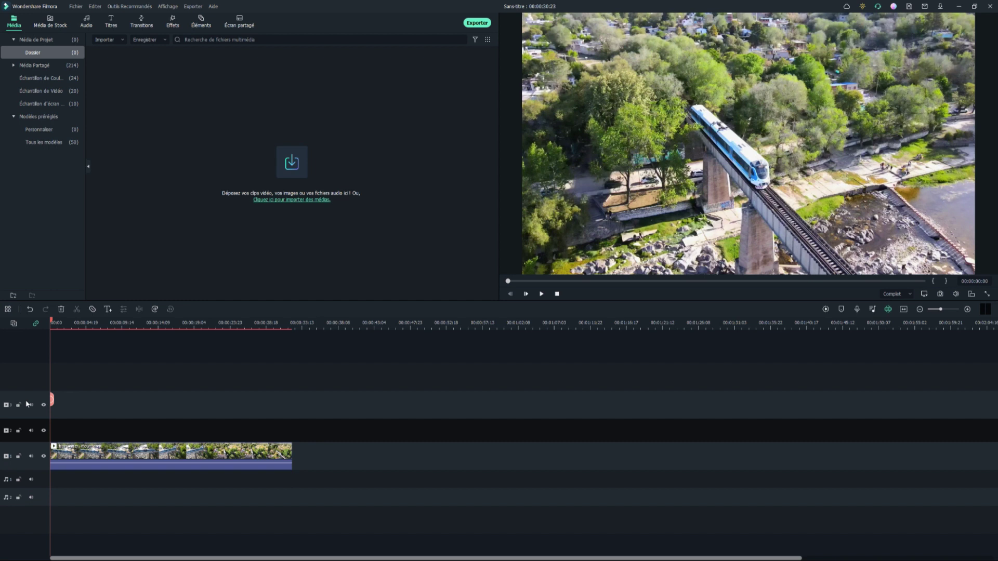
left_click_drag(52, 401, 76, 414)
key("space")
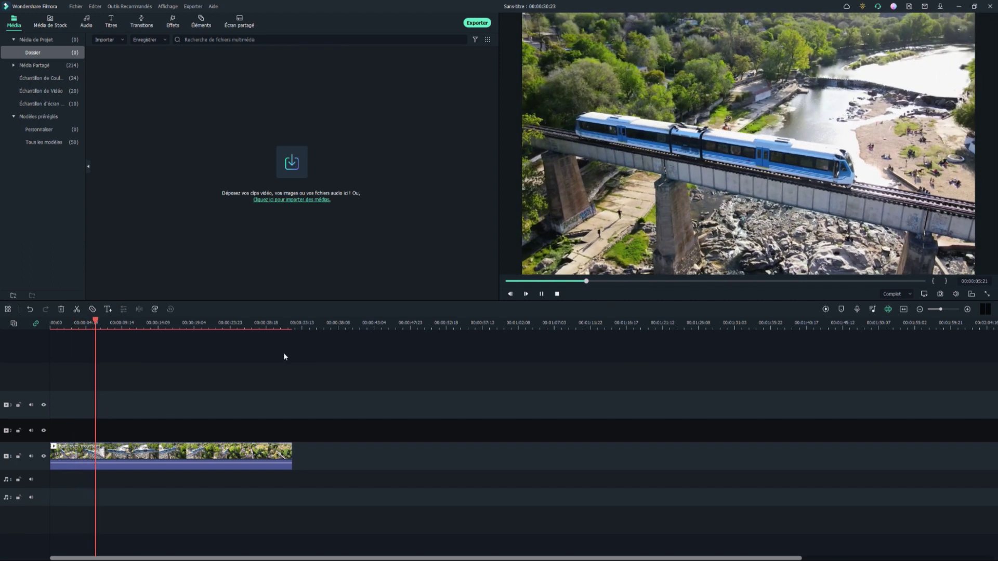
key("space")
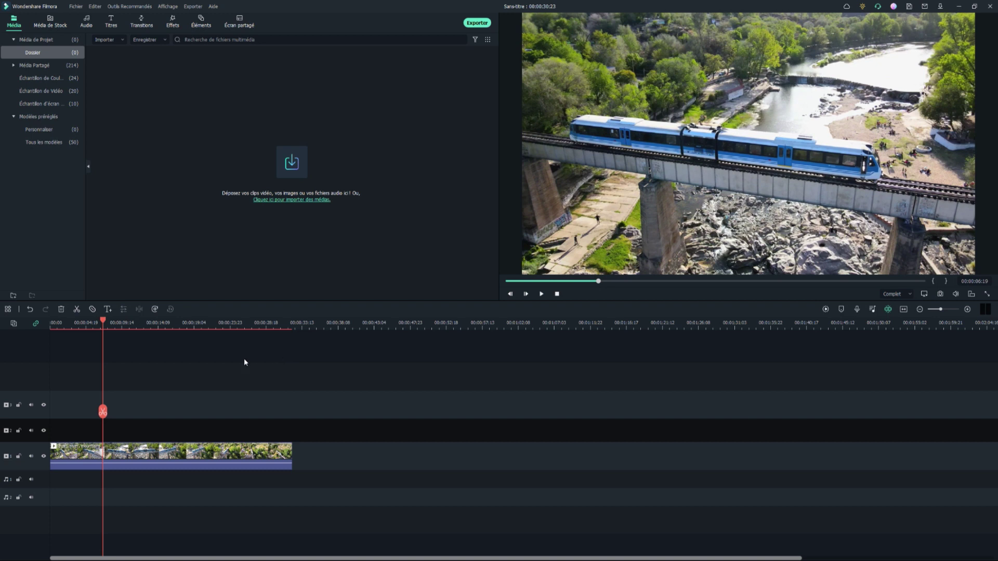
Step: Try splitting the train clip at 00:00:06:18 on the timeline two separate times, undoing each split
left_click(103, 412)
key("ctrl+z")
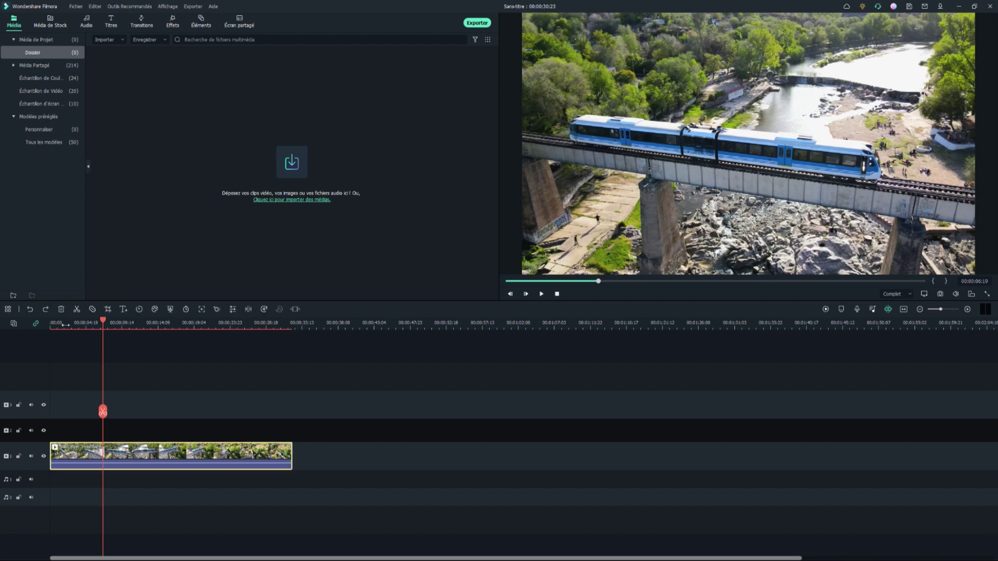
left_click(76, 310)
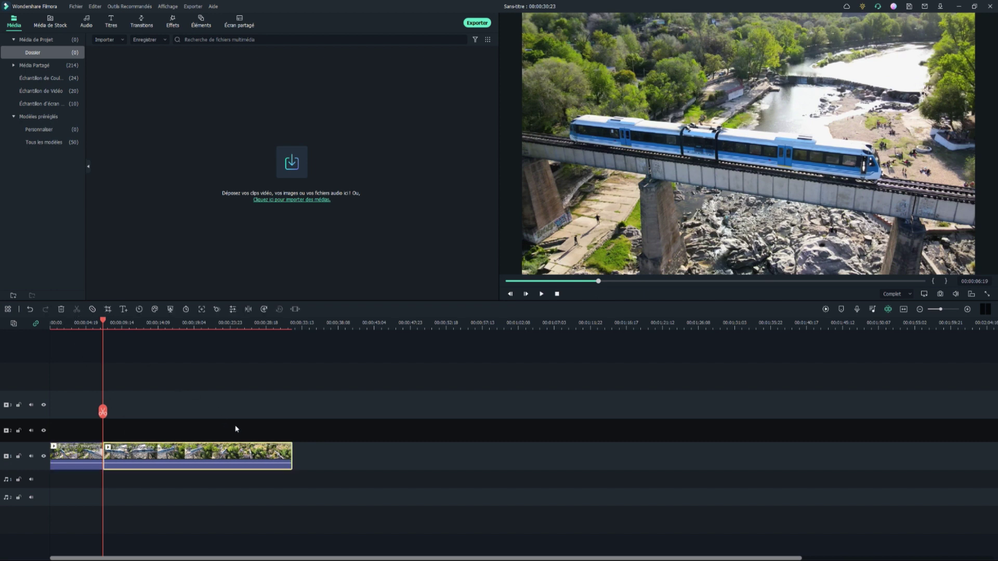
key("ctrl+z")
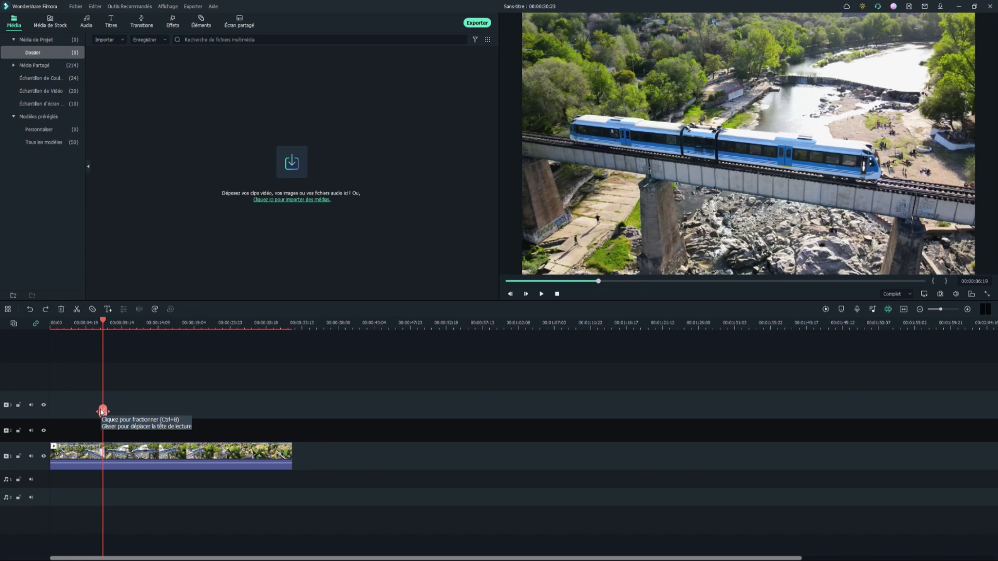
Step: Trim the start of the train clip up to 00:00:06:18 and shift the shortened clip to begin at about 5 s
left_click_drag(51, 461, 104, 462)
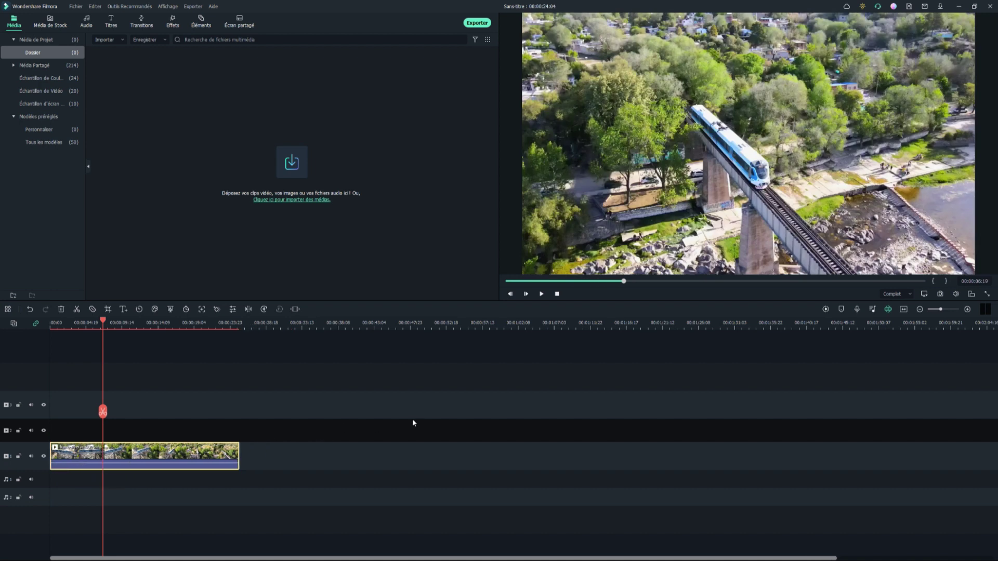
left_click_drag(135, 463, 172, 471)
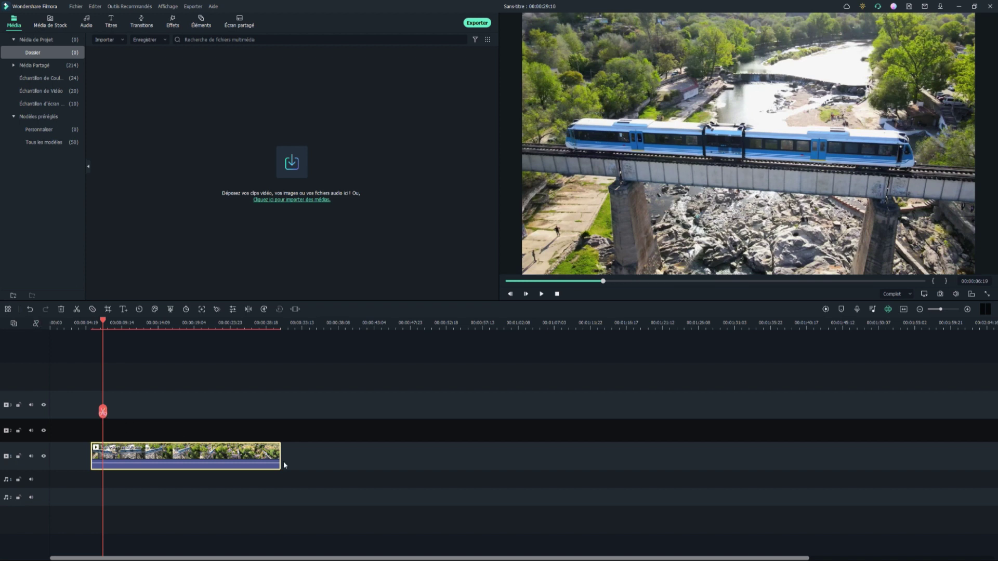
Step: Try trimming the start of the train clip to 00:00:10:23 and undo the trim
left_click_drag(90, 461, 136, 462)
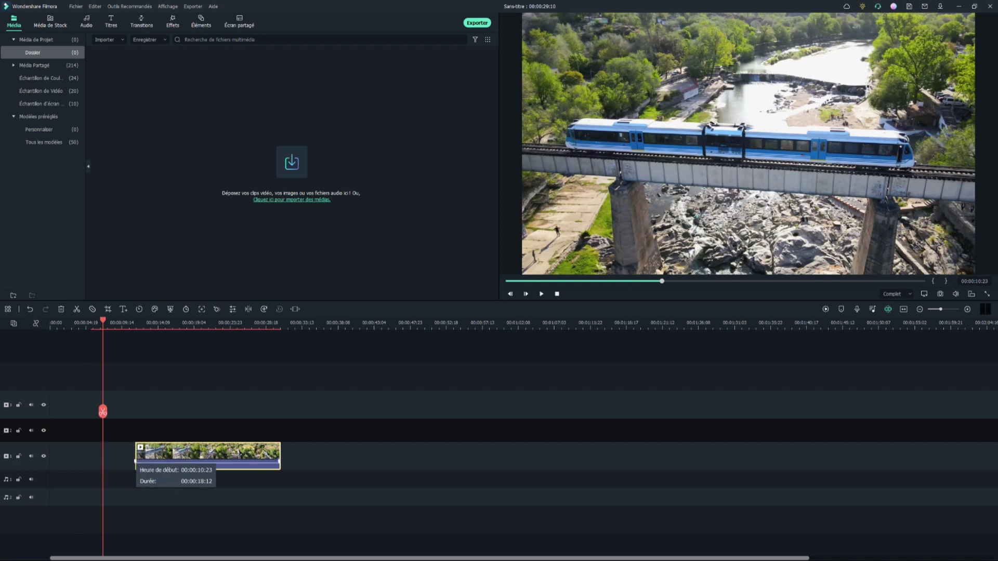
key("ctrl+z")
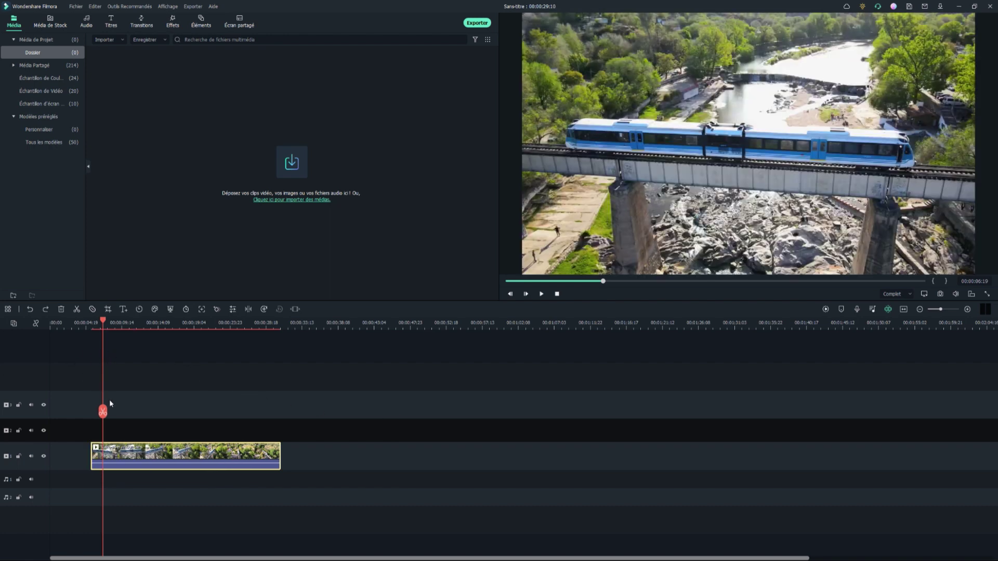
Step: Try trimming the train clip's end to the playhead at 00:00:14:05, undo the trim, and split the clip there instead
left_click_drag(104, 410, 162, 393)
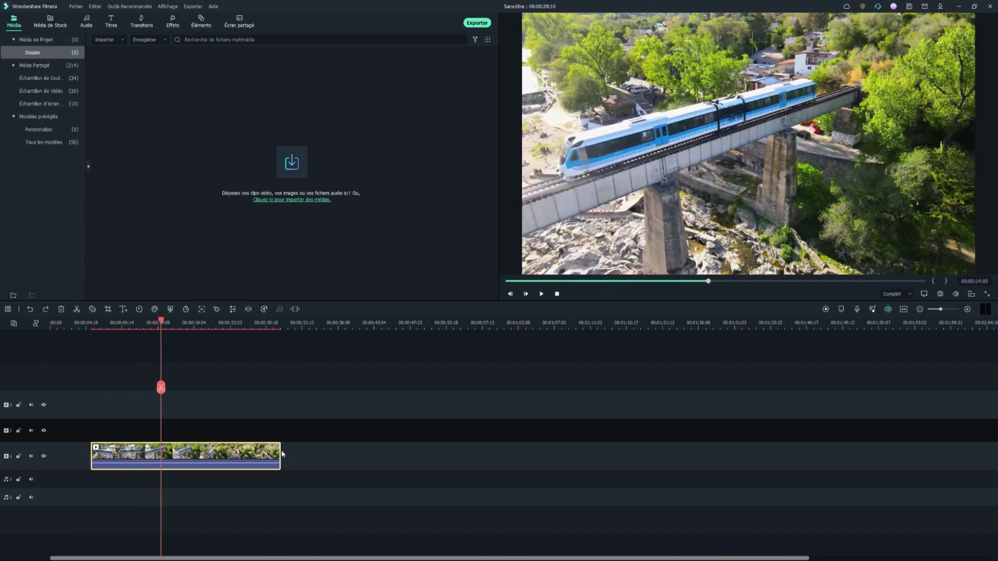
left_click_drag(281, 457, 161, 456)
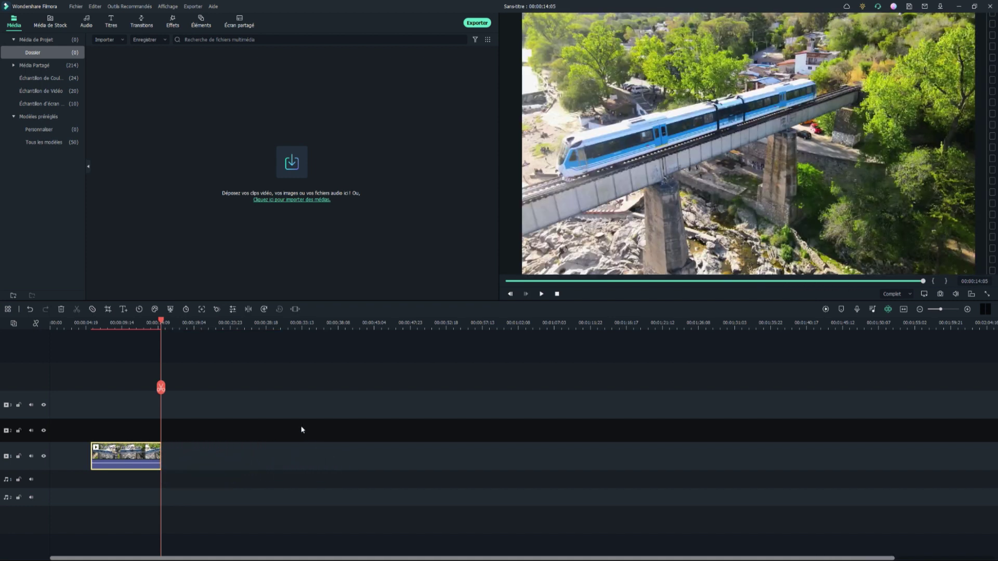
left_click(29, 310)
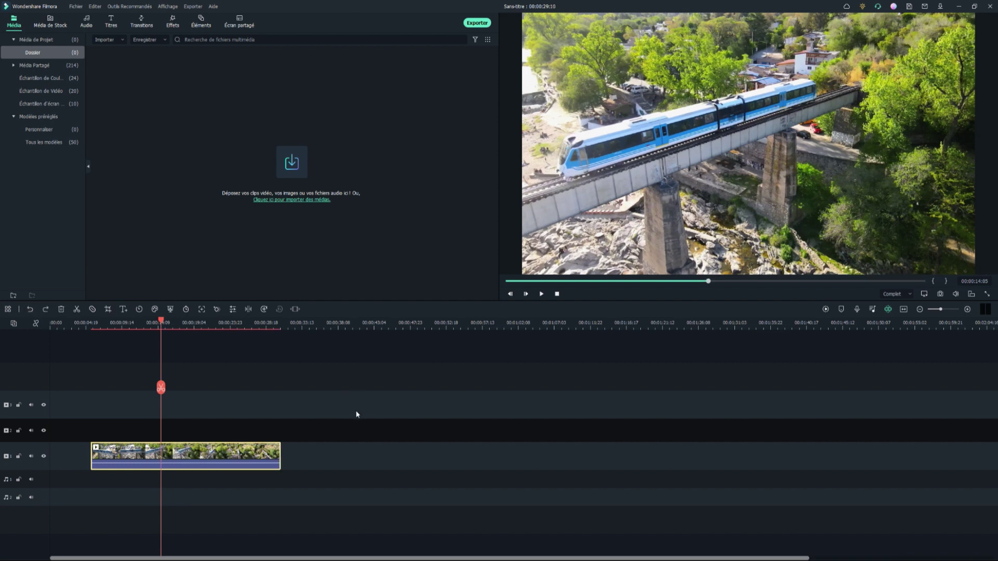
left_click(161, 388)
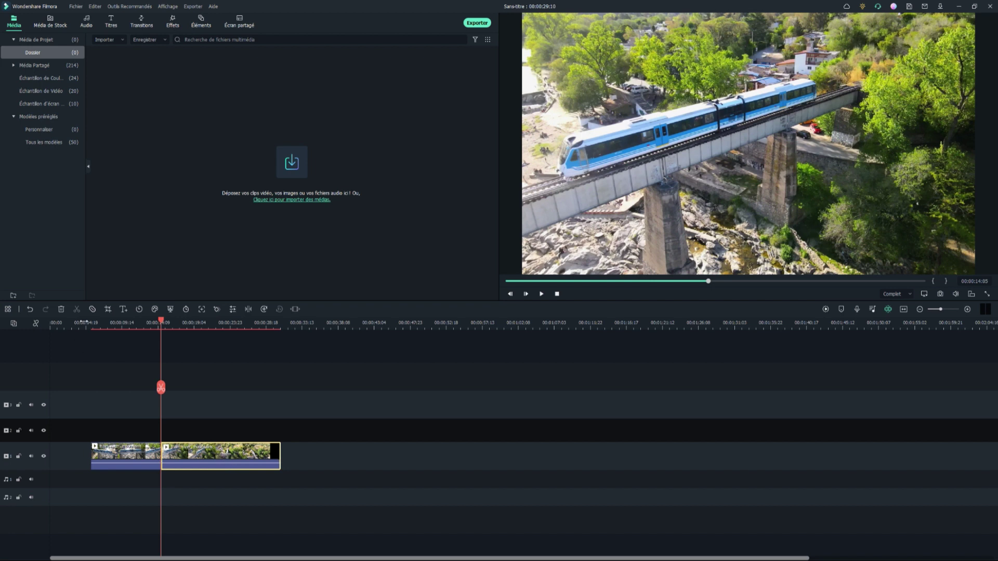
Step: Try deleting the part of the train clip after the split at 00:00:14:05, redoing the deletion once before undoing it
left_click(59, 310)
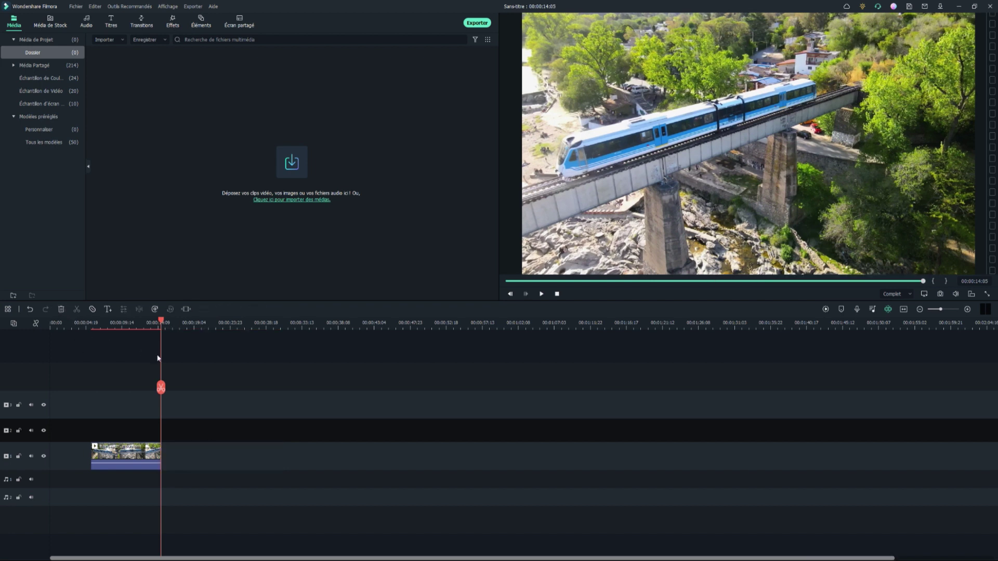
key("ctrl+z")
key("ctrl+y")
key("ctrl+z")
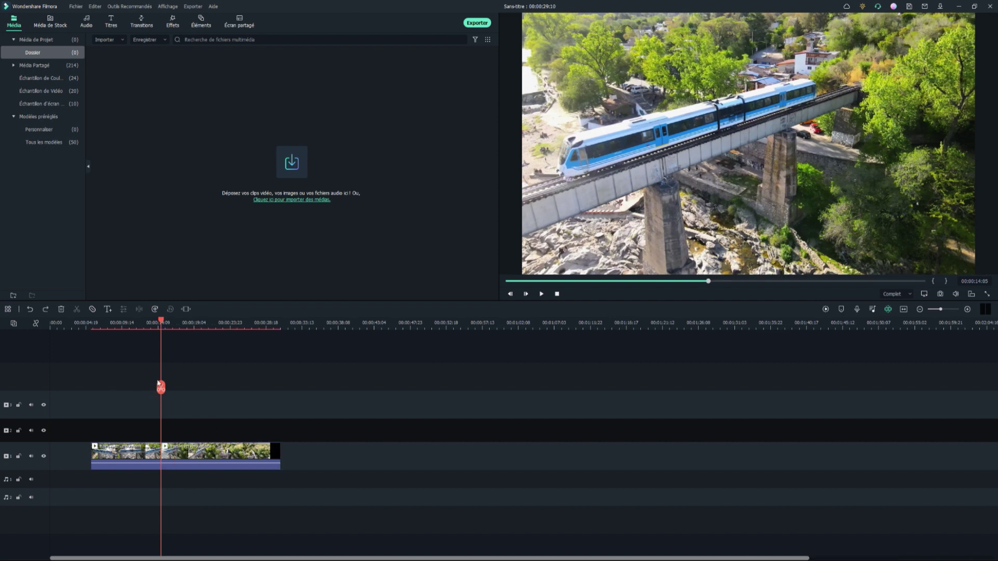
Step: Undo the earlier split, shift and start trim to restore the full train clip at the beginning of the timeline
key("ctrl+z")
key("ctrl+z")
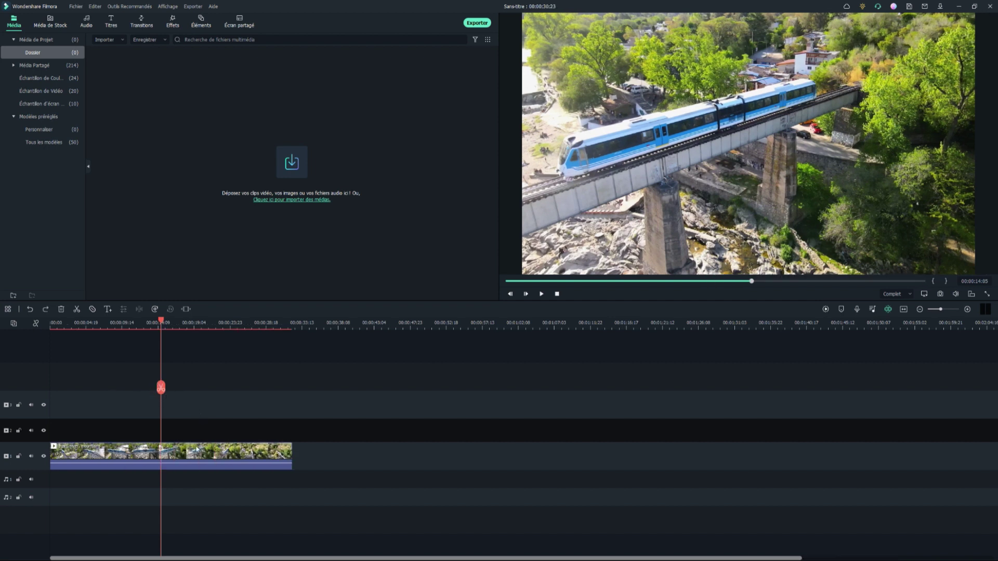
key("ctrl+z")
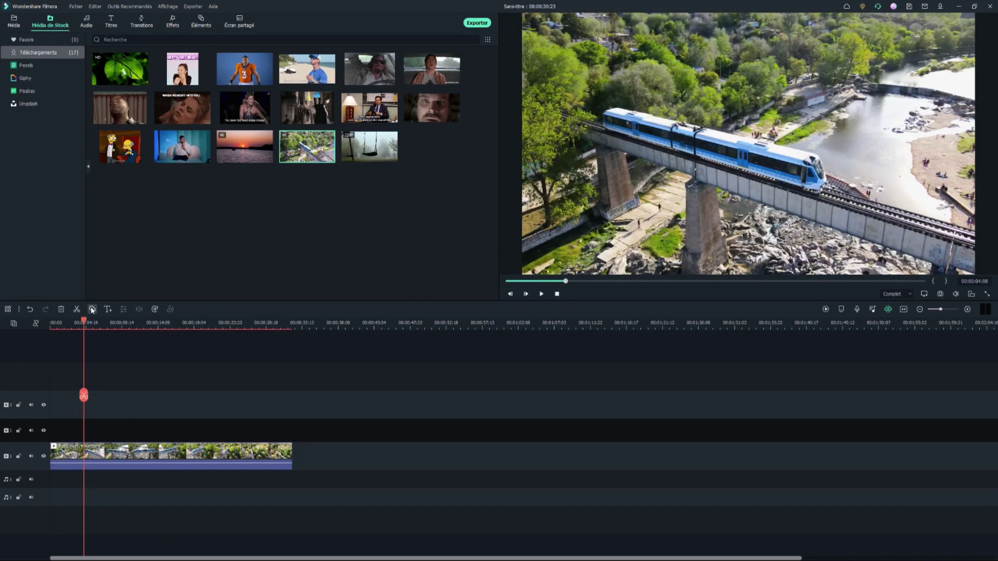
Step: Cut the train clip at about 7, 12, 22 and 28 s using the razor tool, and leave the tool
left_click(92, 309)
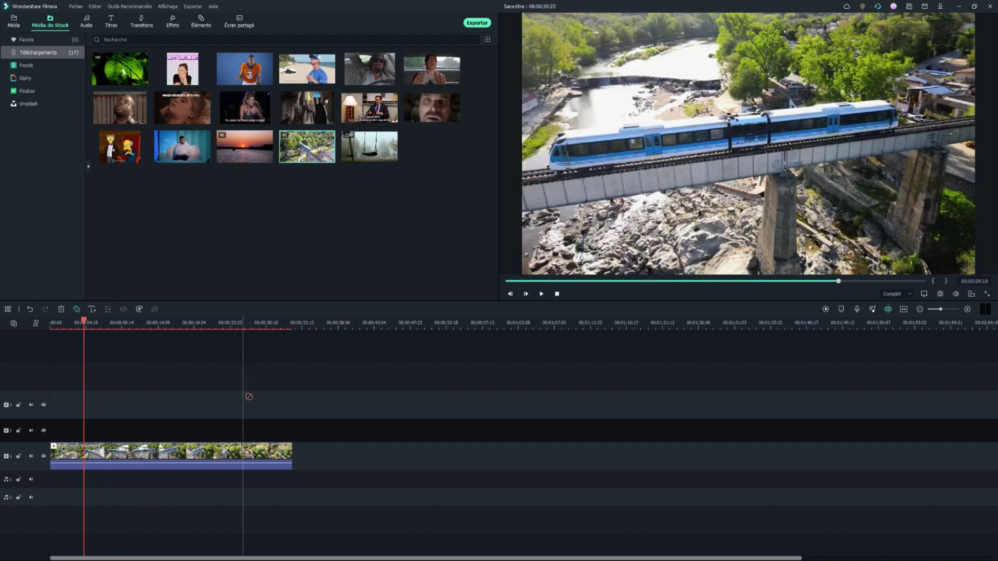
left_click(269, 461)
left_click(150, 457)
left_click(220, 457)
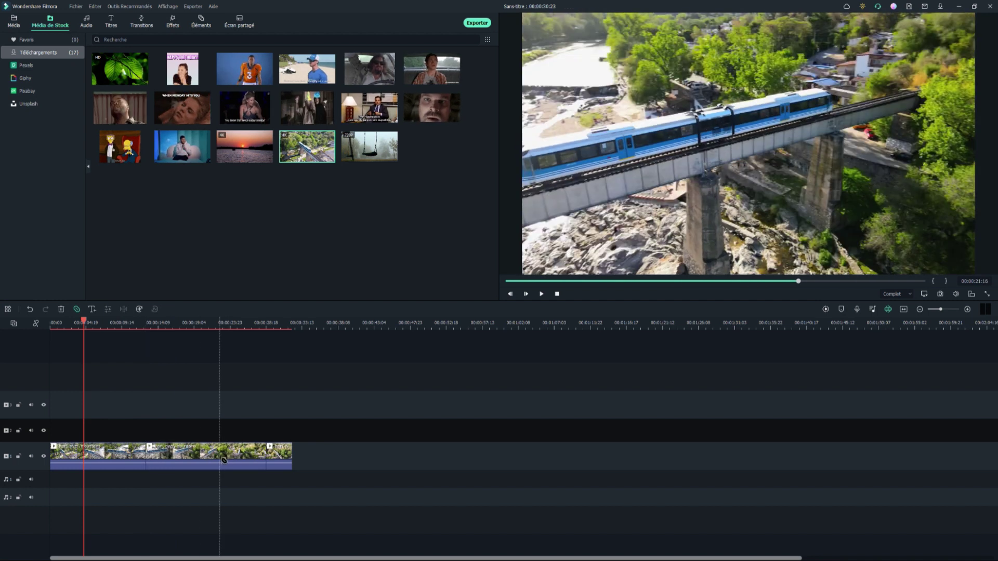
left_click(103, 457)
right_click(404, 471)
key("Escape")
left_click(76, 309)
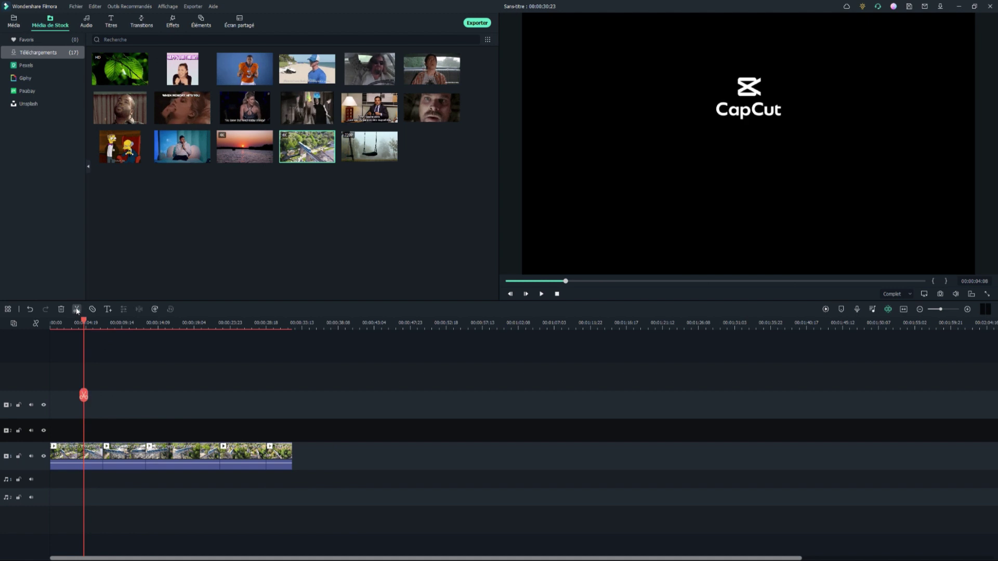
Step: Undo all four razor cuts so that the train clip is a single piece
mouse_move(84, 400)
left_mouse_down()
mouse_move(288, 406)
mouse_move(64, 392)
left_mouse_up()
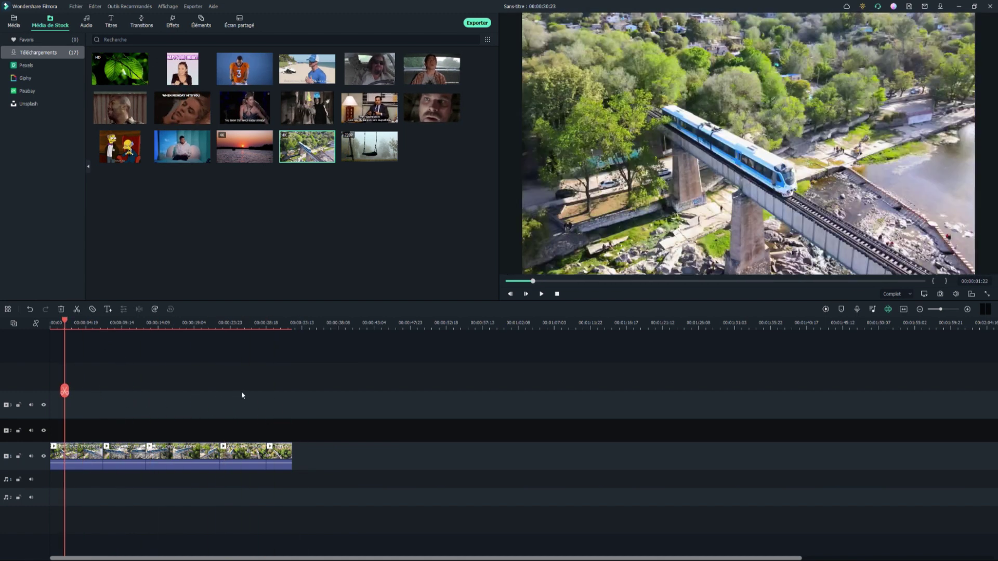
key("ctrl+z")
key("ctrl+z")
key("ctrl+z")
key("ctrl+z")
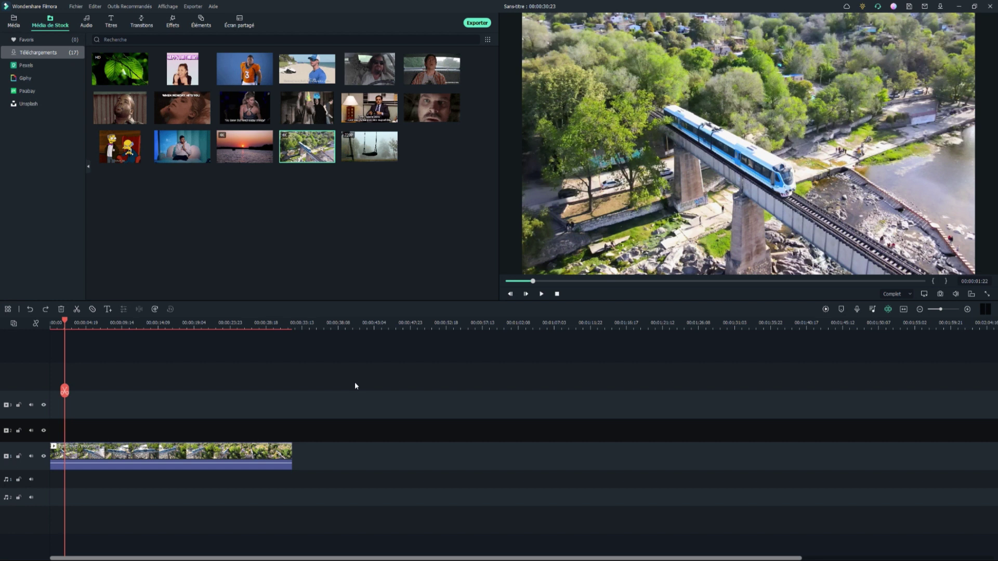
Step: Try splitting the train clip at about 8 s and at 00:00:15:11, and undo both splits
left_click_drag(65, 391, 171, 388)
left_click(113, 387)
left_click(170, 389)
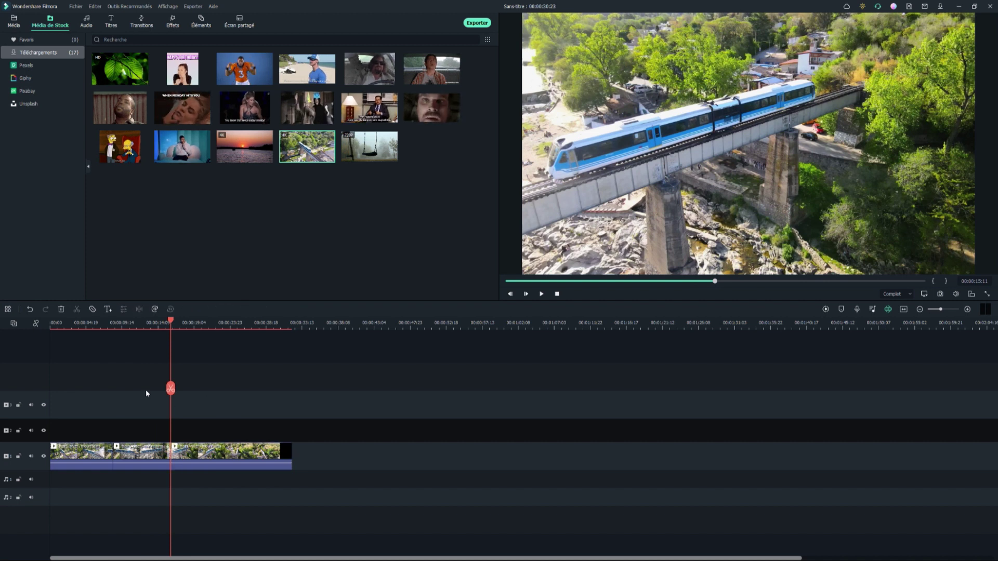
key("ctrl+z")
key("ctrl+z")
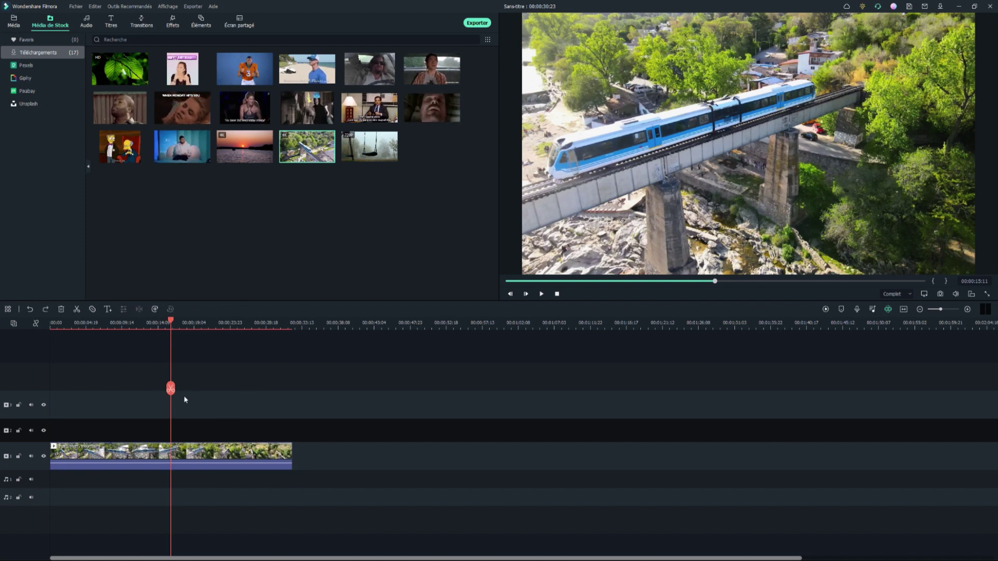
Step: Add a quick text title above the train clip at the start of the timeline and select its text in the preview
left_click_drag(171, 389, 50, 392)
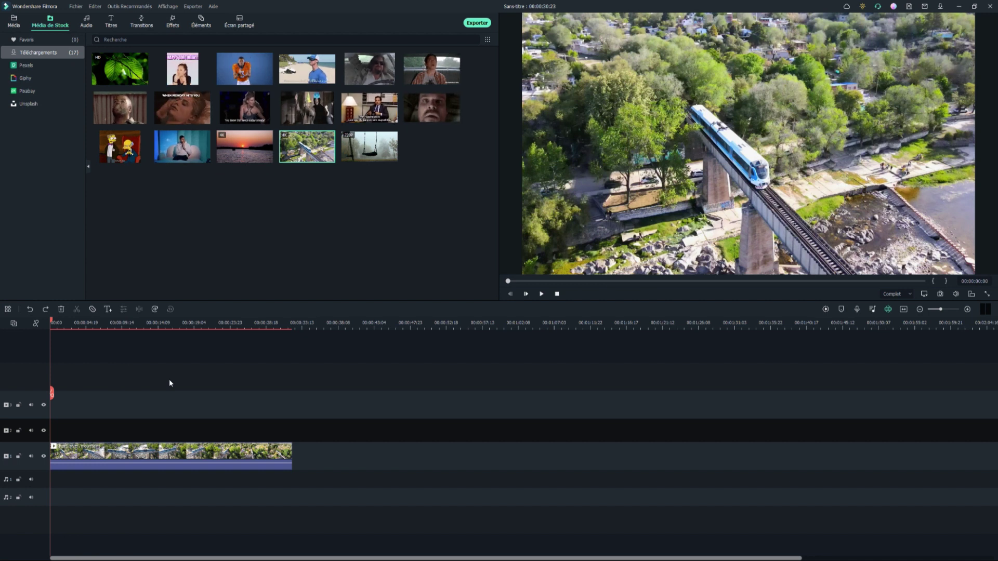
left_click(108, 310)
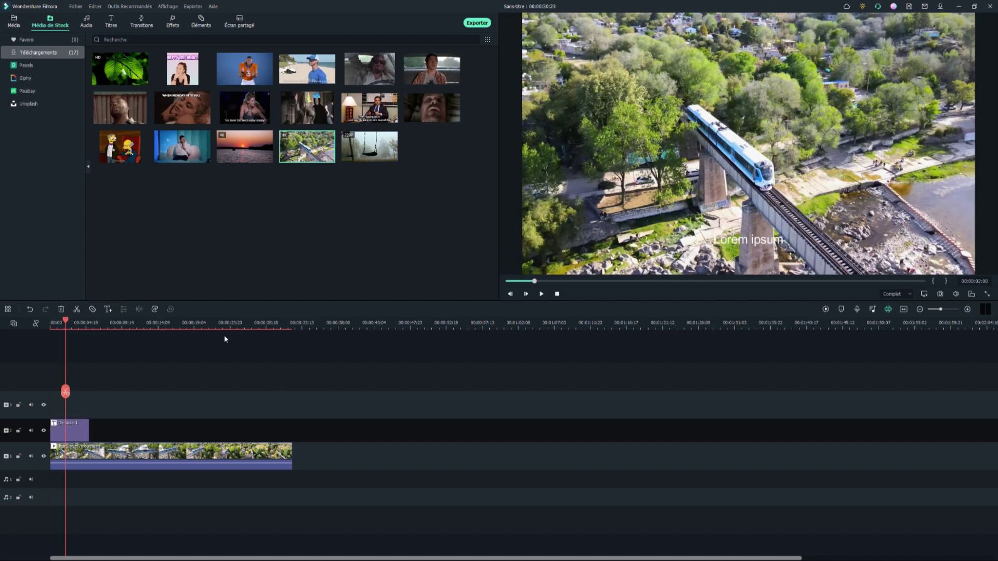
left_click(770, 246)
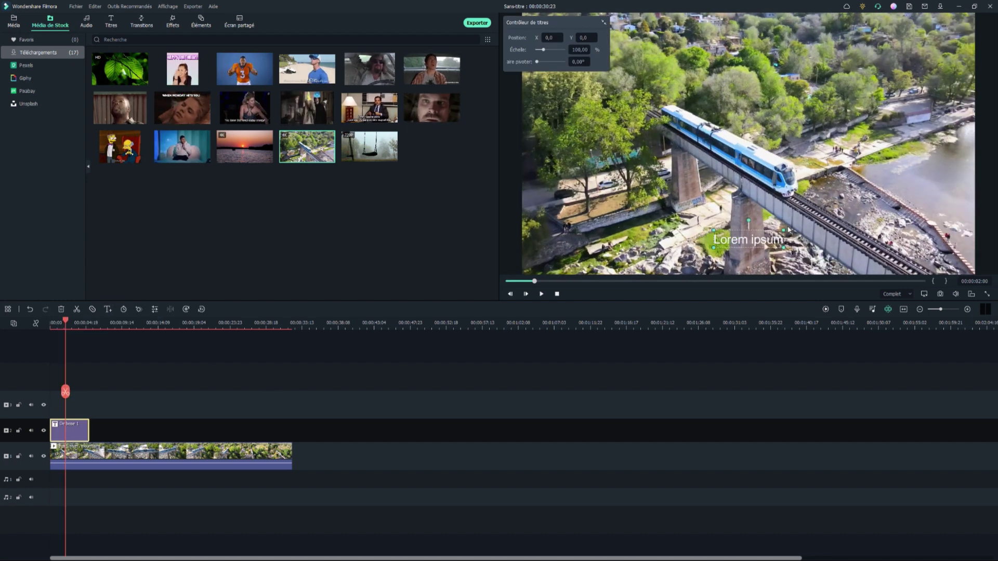
Step: Enlarge the "Lorem ipsum" title and move it towards the middle of the frame, and delete the title
left_click_drag(783, 248, 902, 244)
left_click_drag(792, 206, 715, 143)
left_click_drag(537, 64, 521, 60)
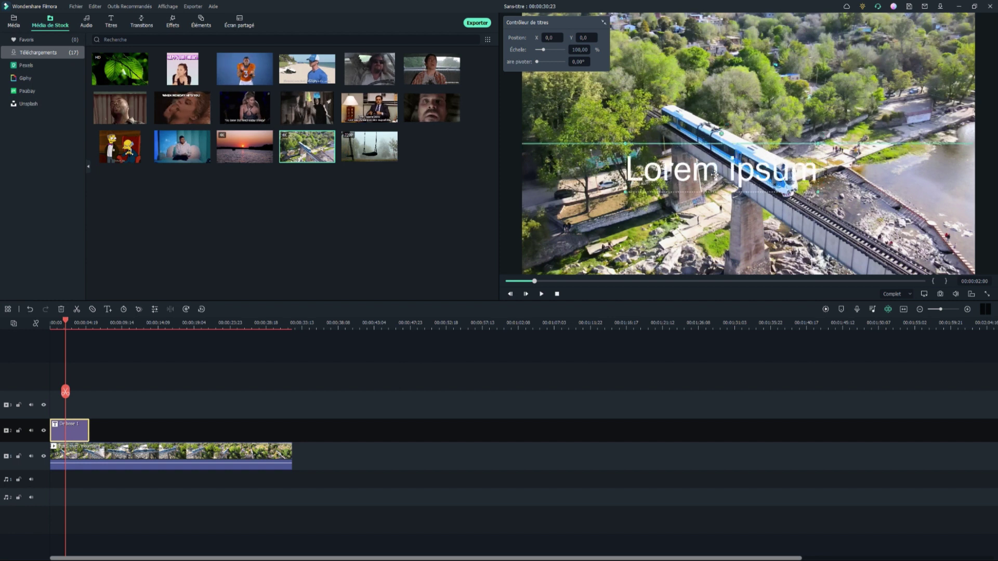
mouse_move(549, 50)
left_mouse_down()
mouse_move(566, 51)
mouse_move(552, 50)
left_mouse_up()
left_click_drag(616, 240, 684, 182)
key("Delete")
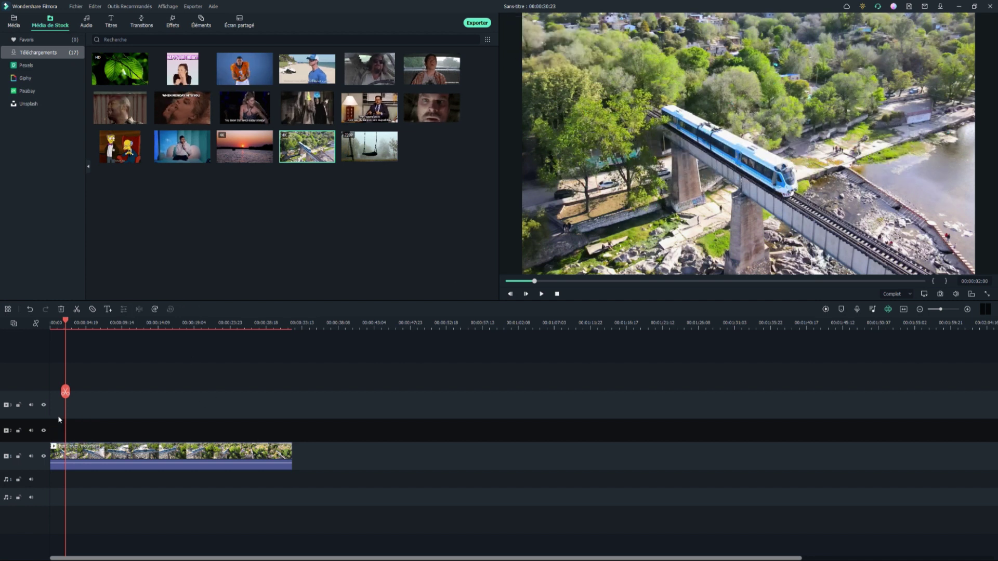
Step: Try automatic enhancement (Amélioration automatique) on the train clip by toggling it repeatedly, leaving it off
double_click(139, 453)
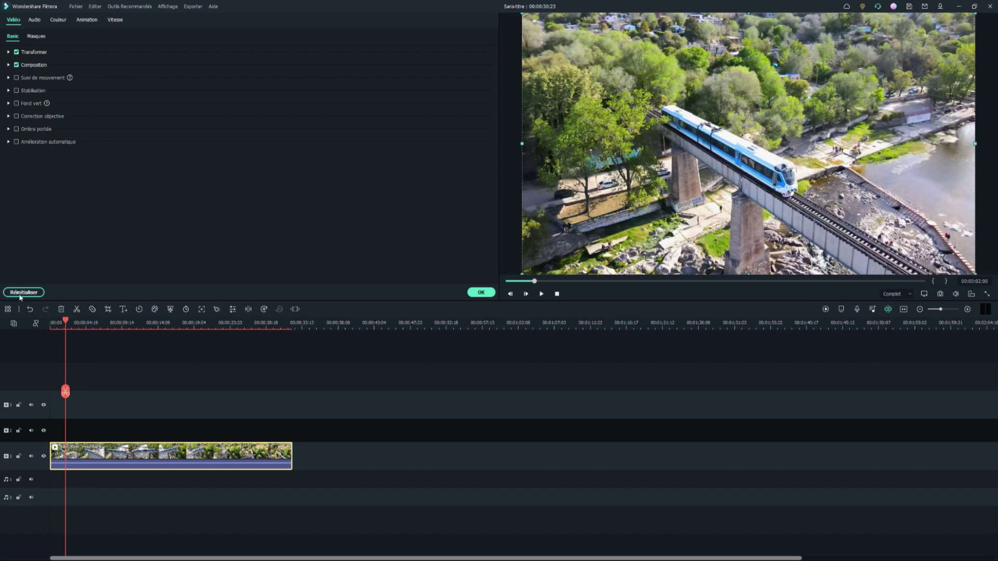
left_click(16, 142)
left_click(16, 142)
left_click(17, 142)
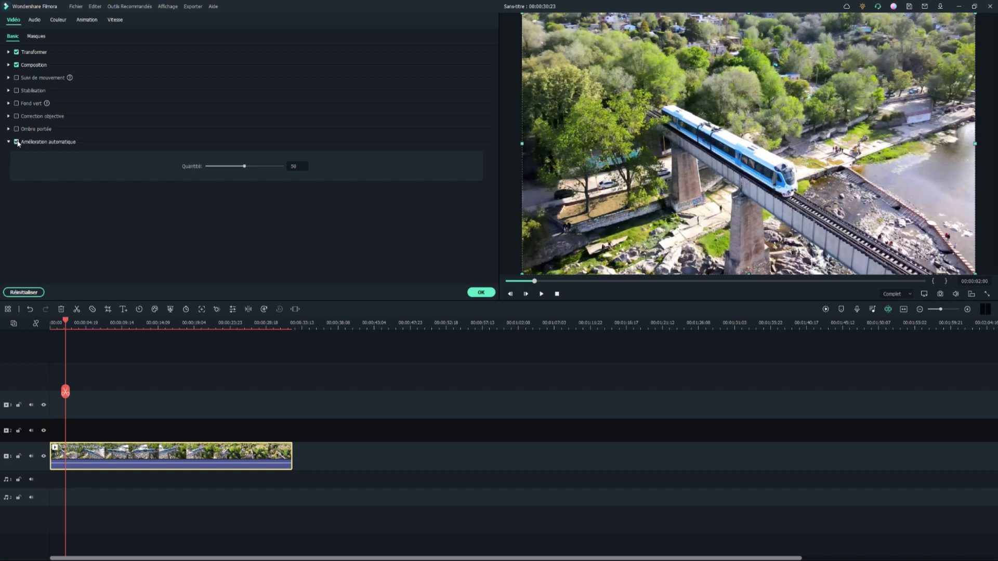
left_click(16, 141)
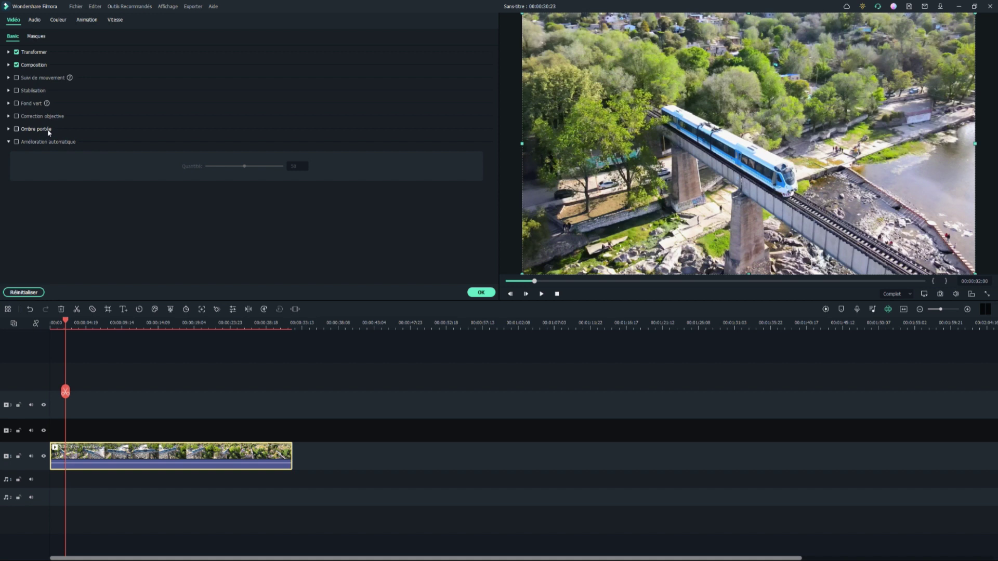
Step: Slow the train clip down to 0.5x
left_click(248, 322)
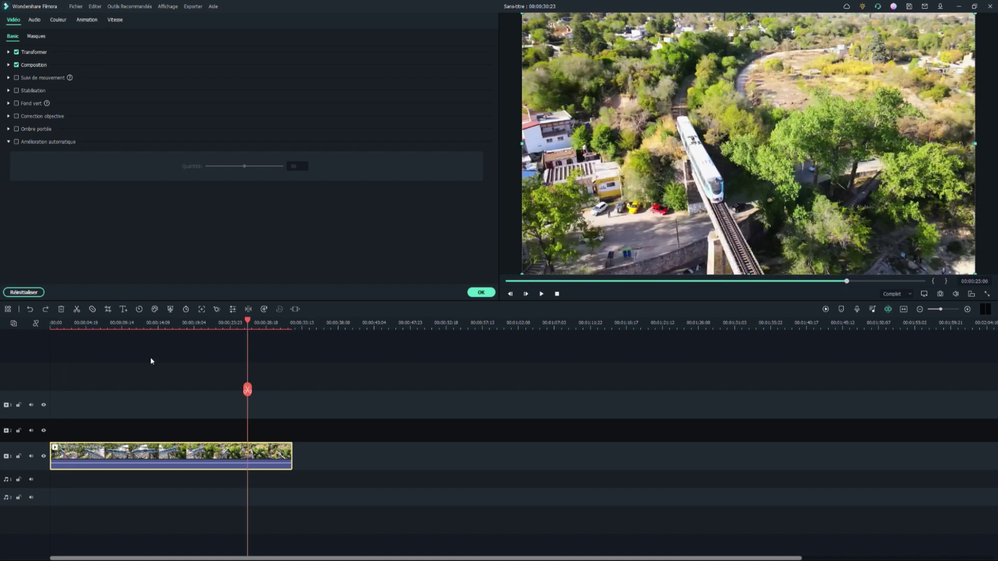
left_click(142, 310)
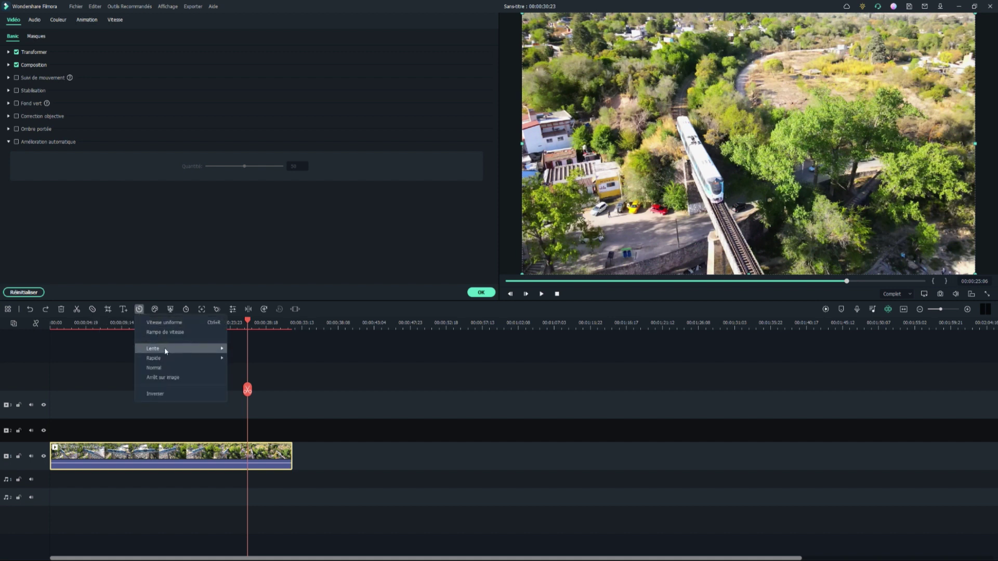
mouse_move(165, 349)
left_click(253, 351)
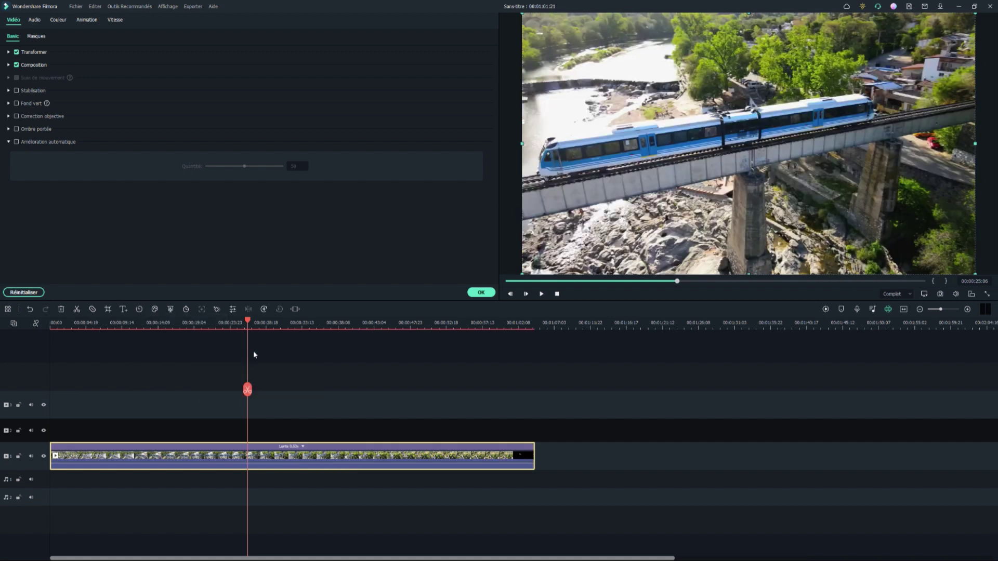
Step: Preview the slowed train clip from near its beginning and undo the slowdown
left_click_drag(249, 391, 54, 390)
key("space")
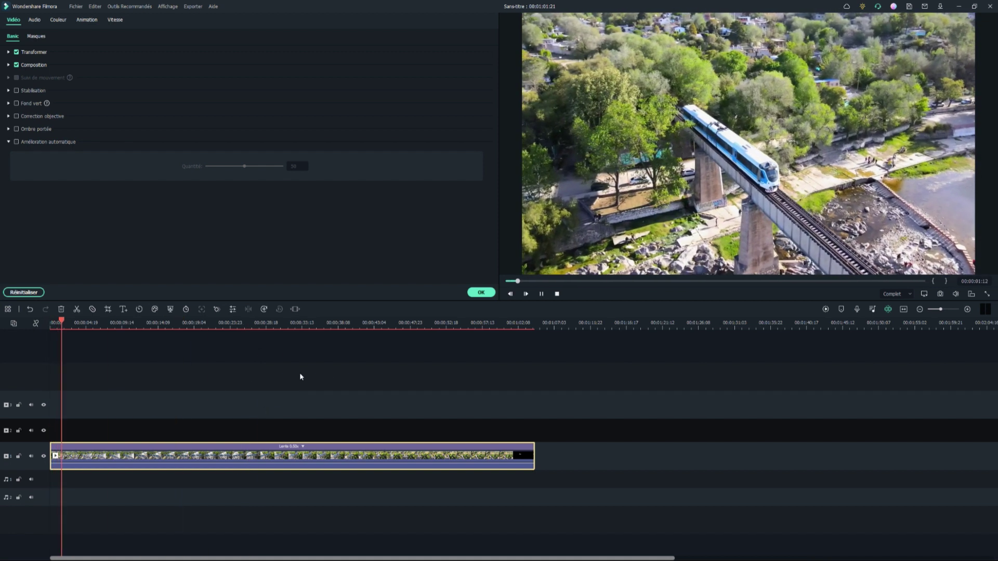
key("space")
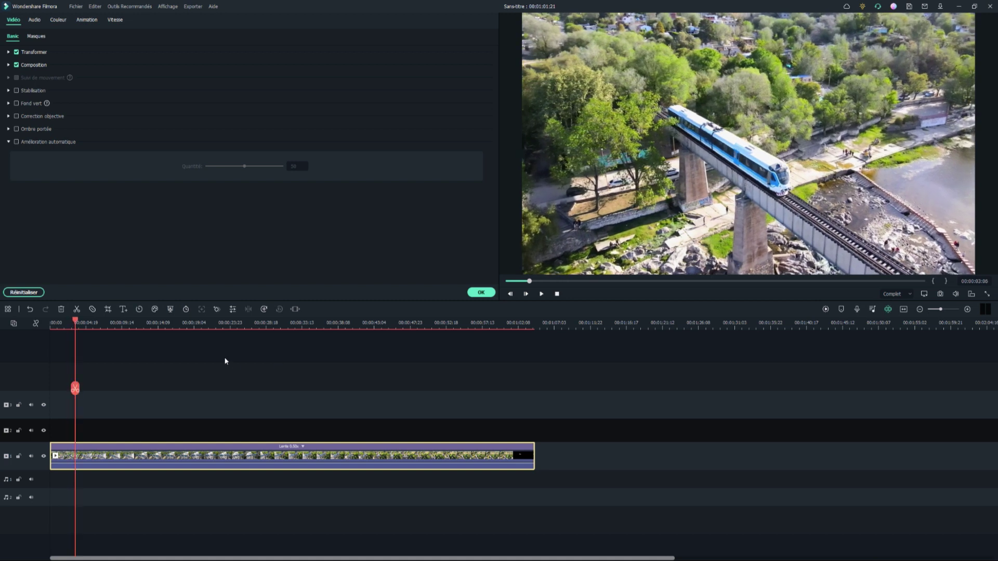
left_click(29, 309)
Step: Speed the train clip up to 2x
right_click(161, 457)
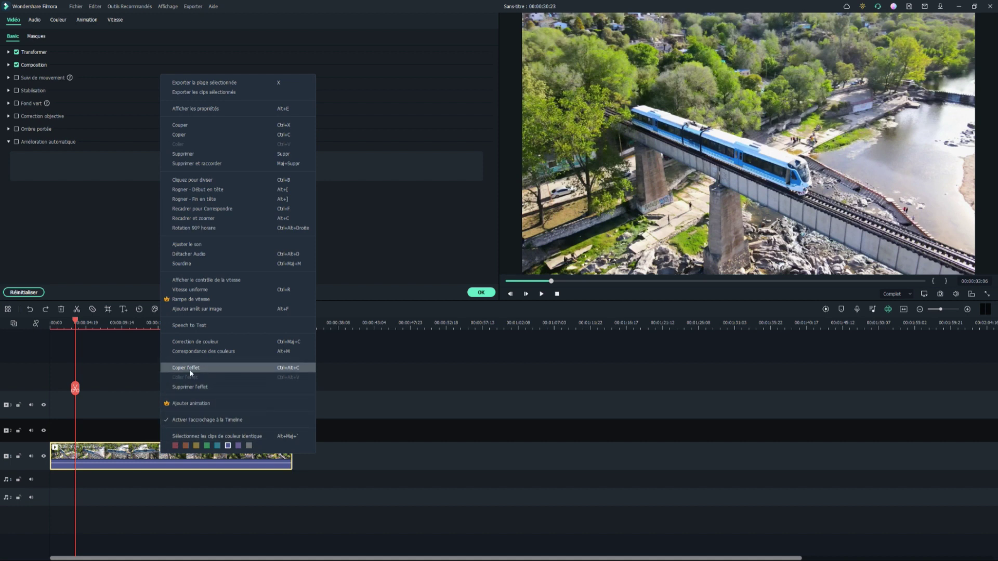
left_click(95, 448)
left_click(139, 310)
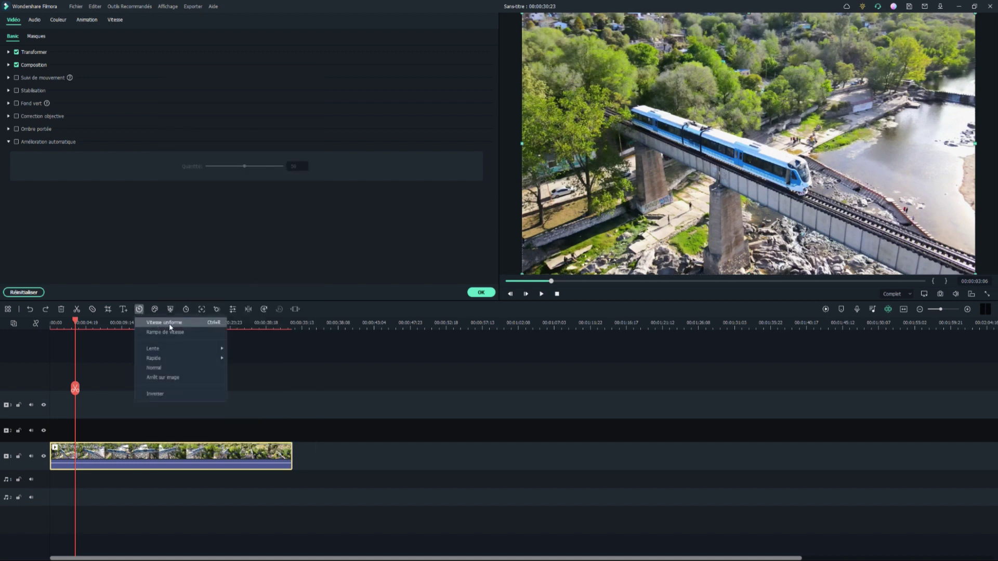
mouse_move(176, 358)
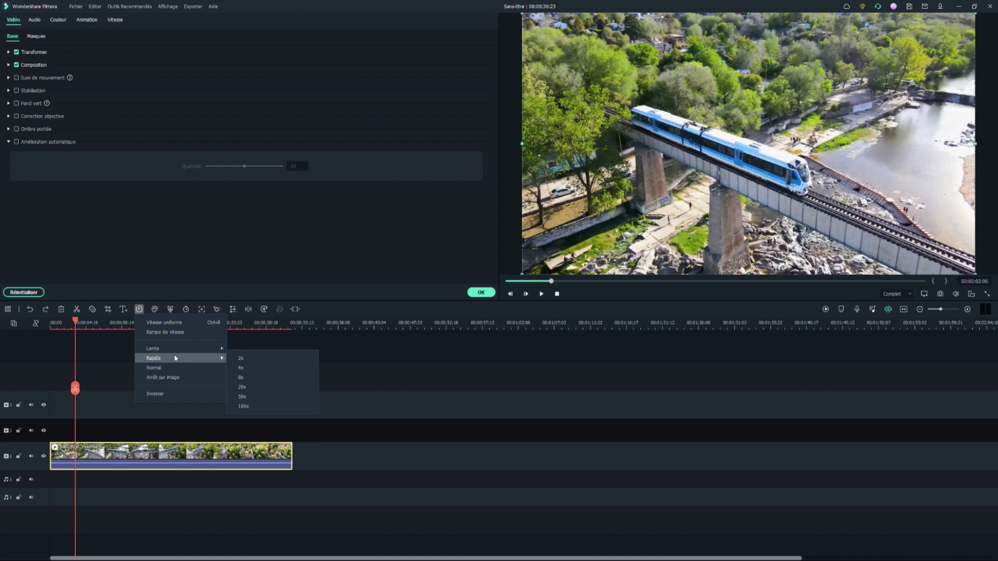
left_click(241, 358)
Step: Preview the accelerated train clip from its beginning and undo the 2x speed change
key("Home")
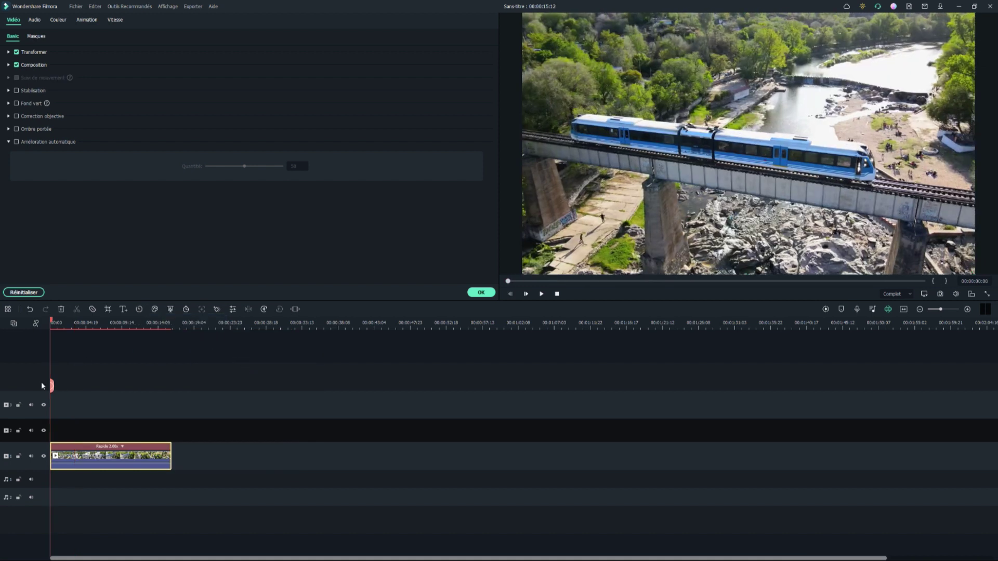
key("space")
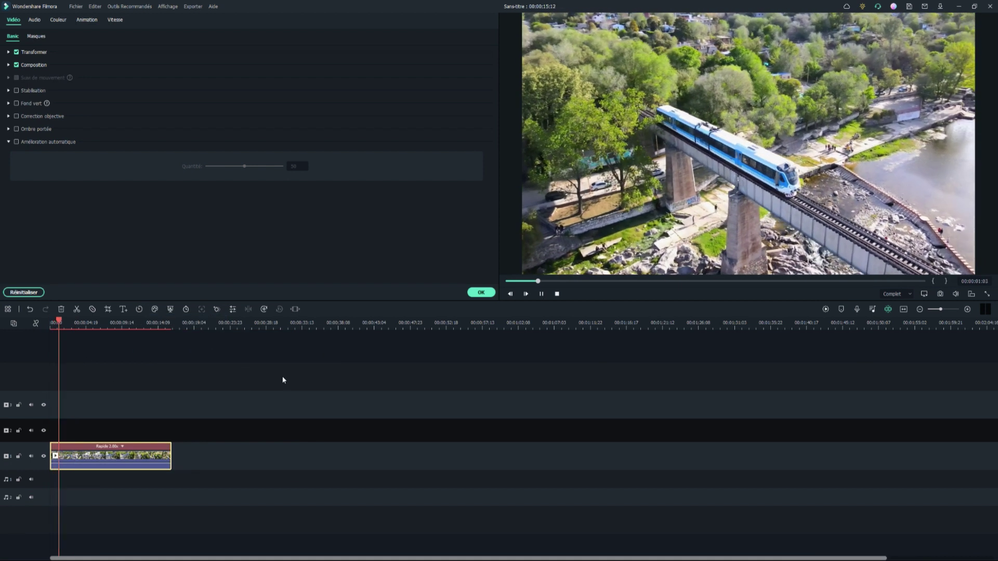
key("ctrl+z")
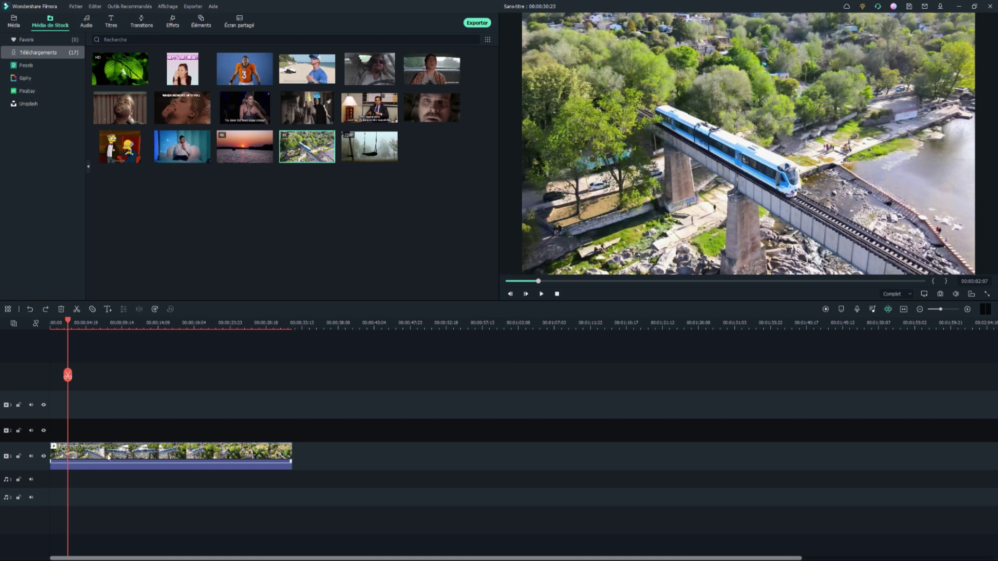
Step: Select the train clip and reverse its playback direction
double_click(115, 455)
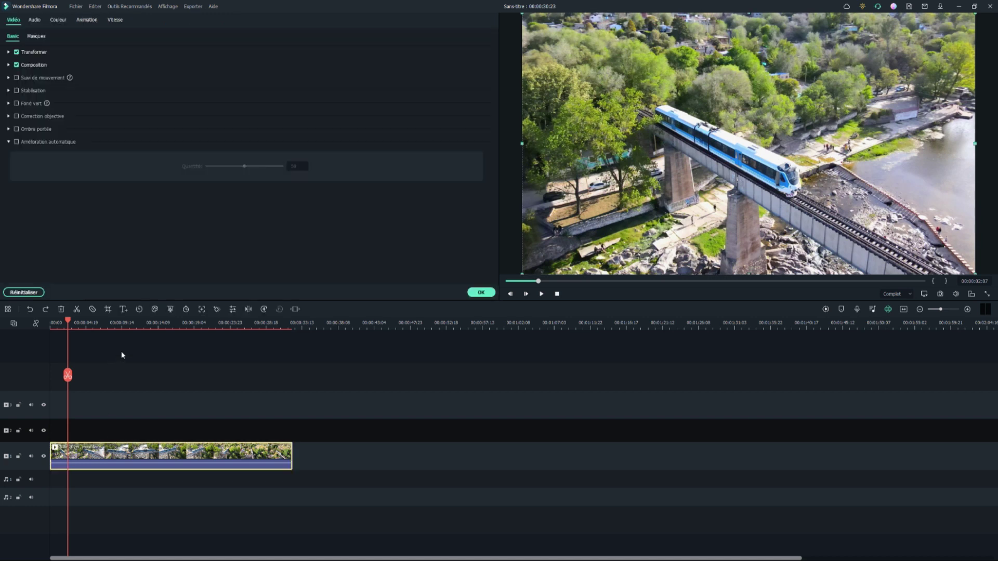
left_click(139, 309)
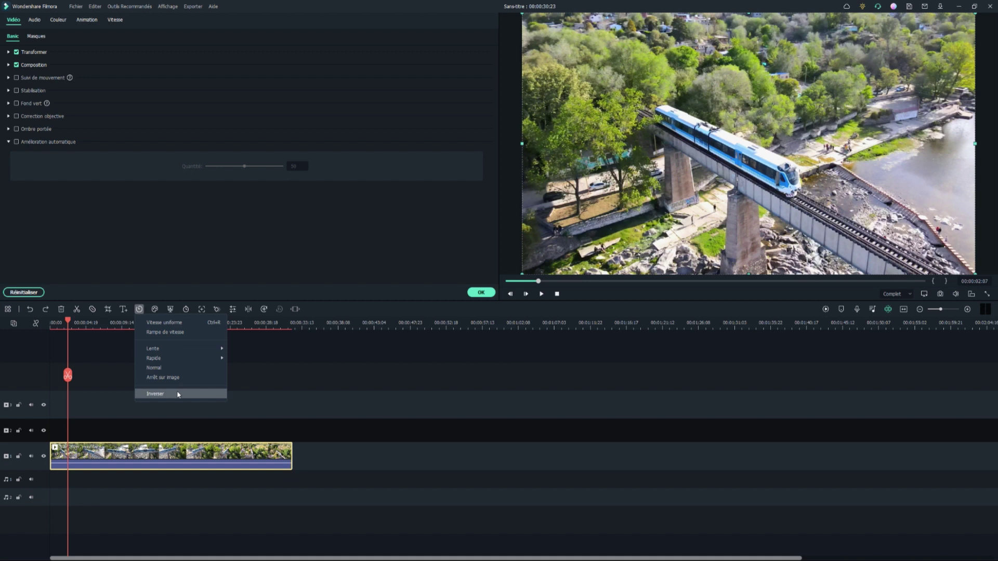
left_click(180, 394)
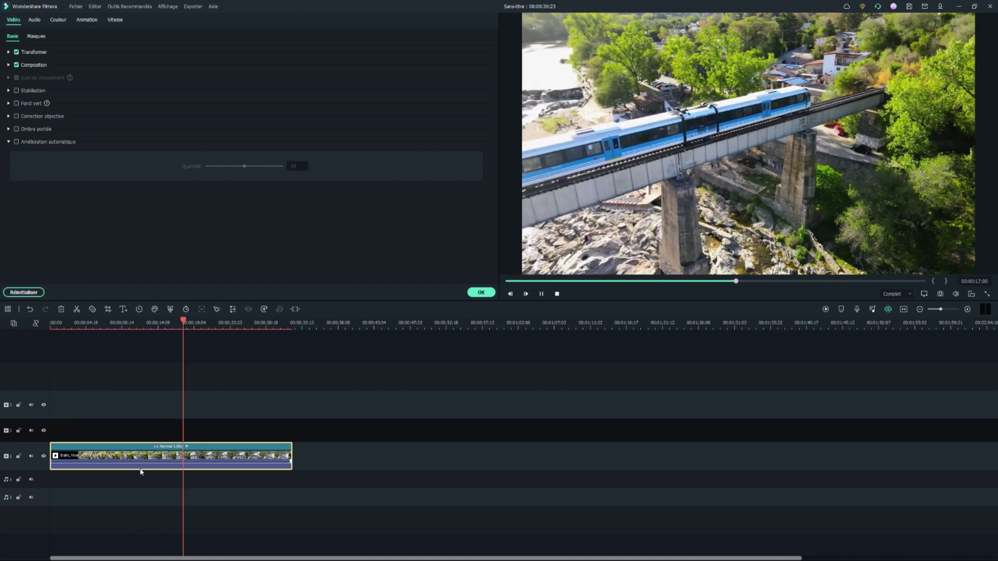
Step: Speed the reversed train clip up to 2x with the fast speed preset
left_click(188, 447)
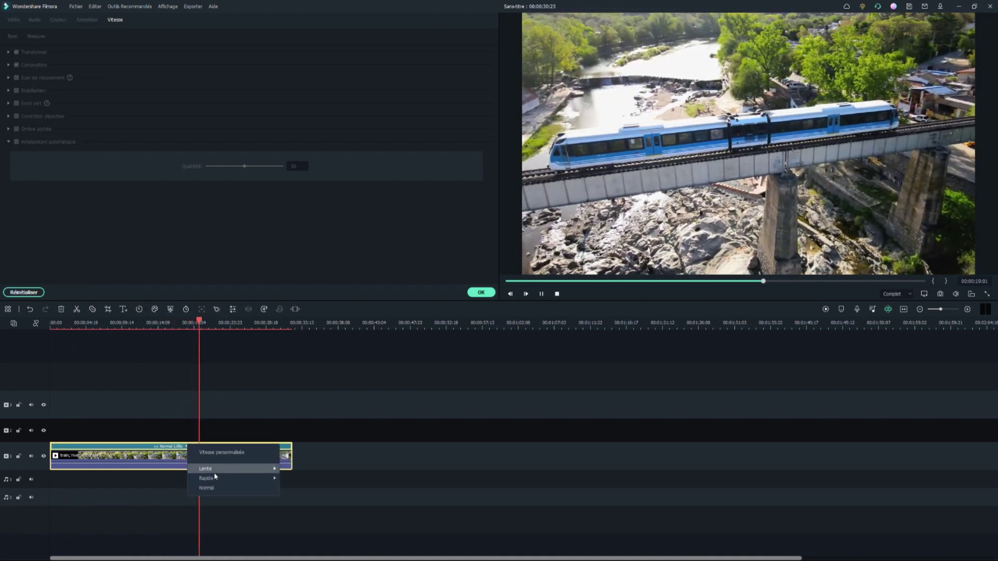
mouse_move(223, 469)
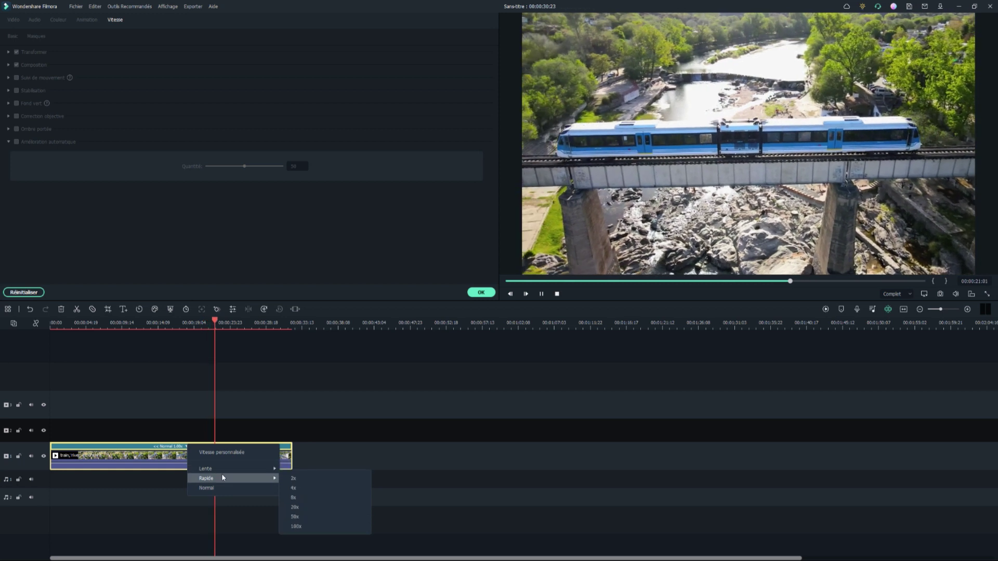
left_click(298, 479)
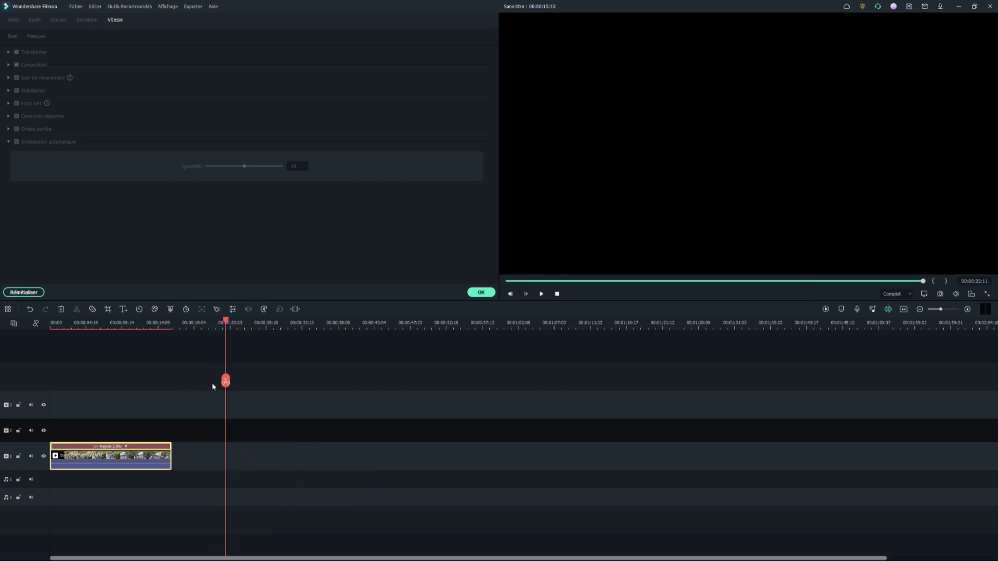
Step: Preview the accelerated reversed clip from its beginning, undo the 2x speed change and close the clip's settings
left_click_drag(225, 381, 48, 376)
key("space")
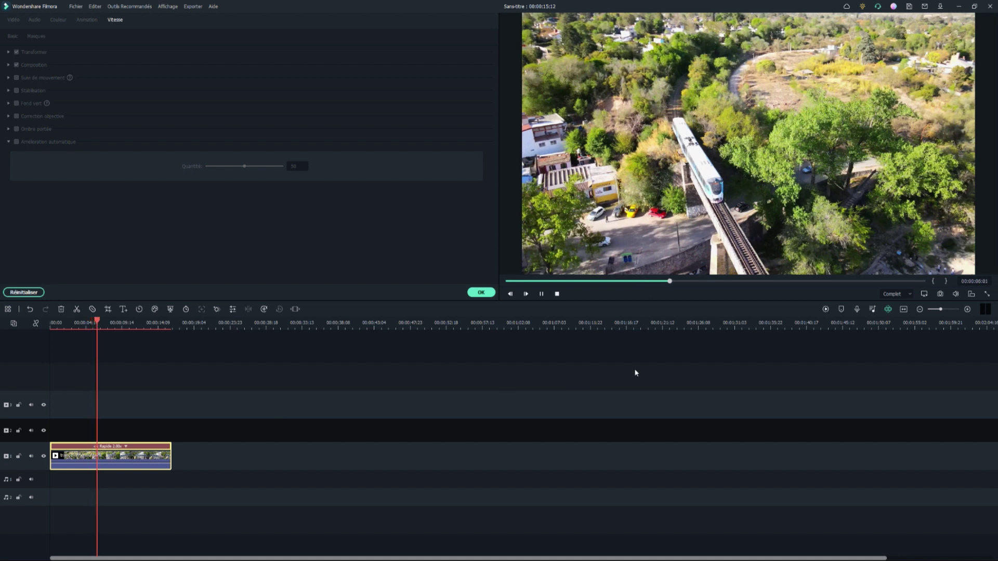
key("space")
key("ctrl+z")
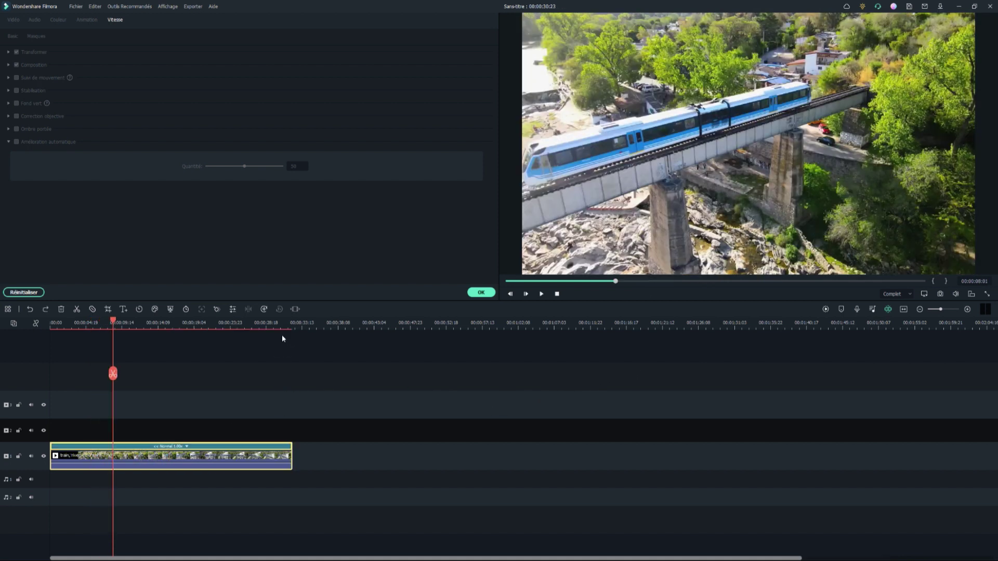
left_click(480, 293)
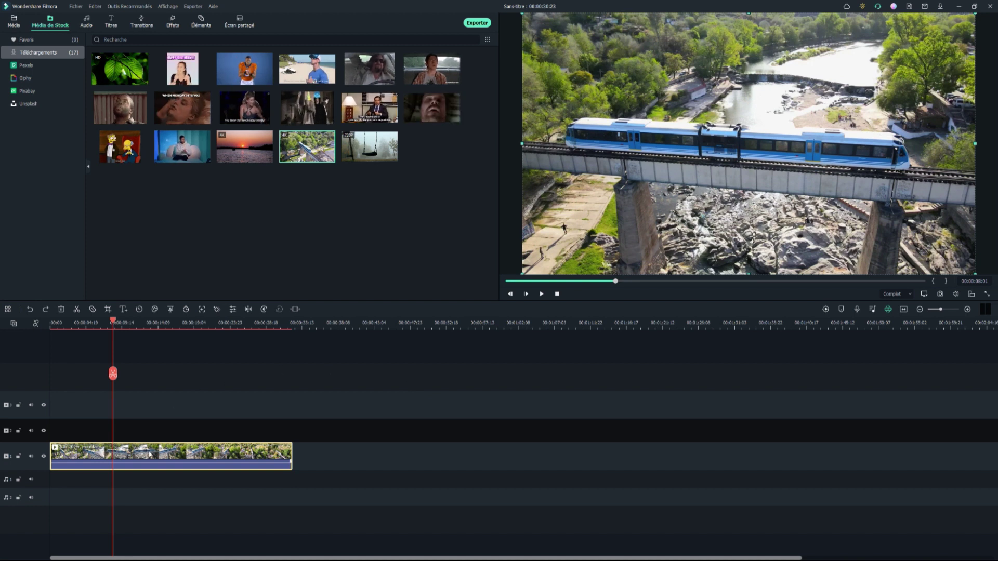
Step: Crop the train clip to a 16:9 frame of 2516 x 1415 around the train and preview the cropped playback
left_click(108, 309)
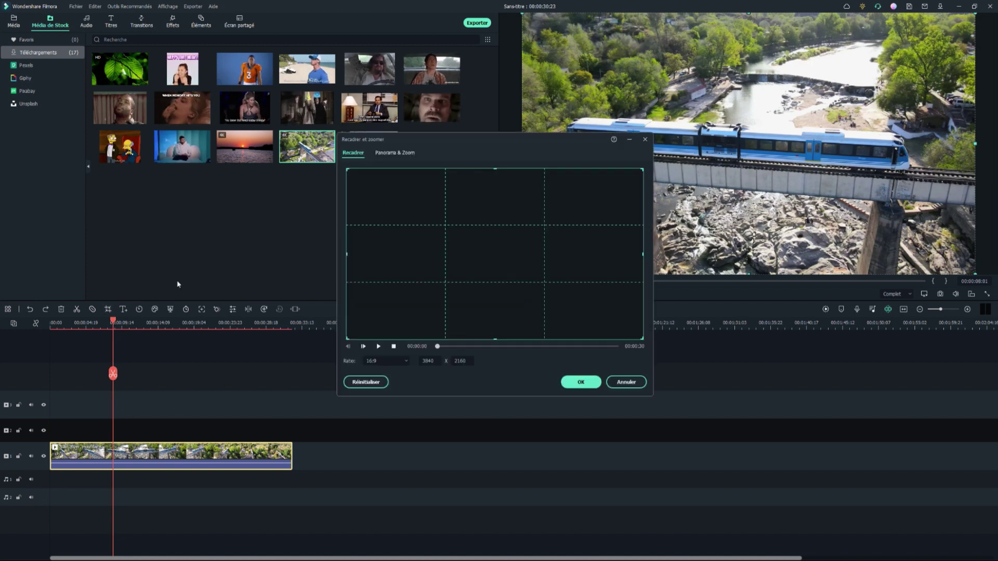
left_click_drag(346, 168, 425, 215)
left_click_drag(562, 320, 583, 311)
left_click_drag(541, 283, 549, 291)
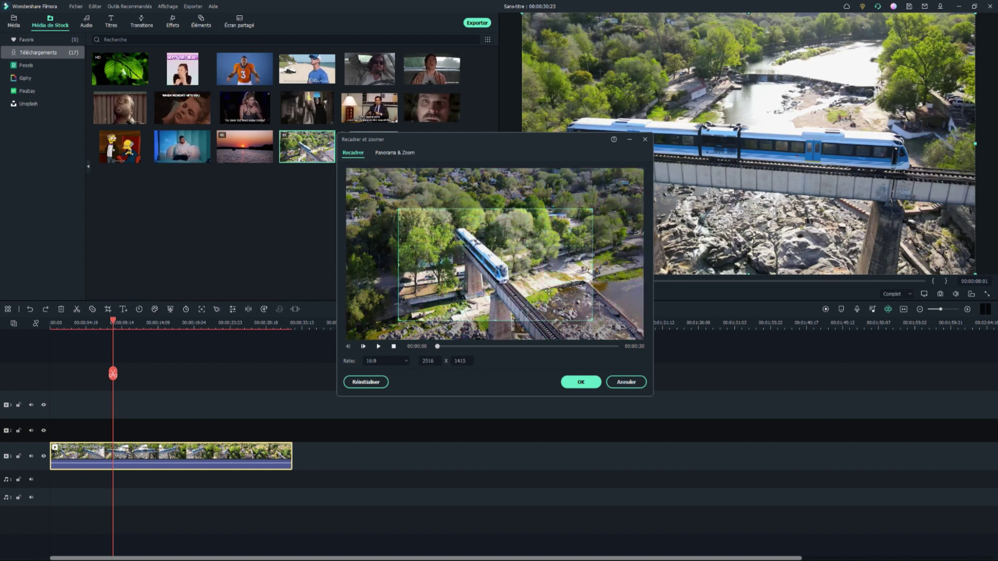
left_click(379, 347)
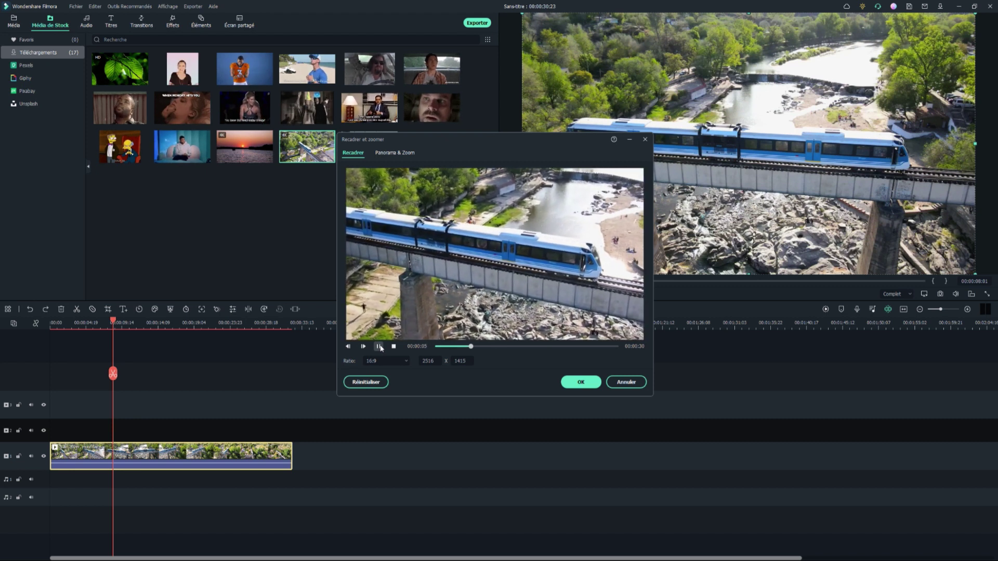
left_click(379, 346)
Step: Set a 1920 x 1080 pan-and-zoom start frame over the image's upper-right river area, trying the swapped start and end frames
left_click(395, 153)
left_click_drag(538, 274, 432, 225)
left_click(643, 360)
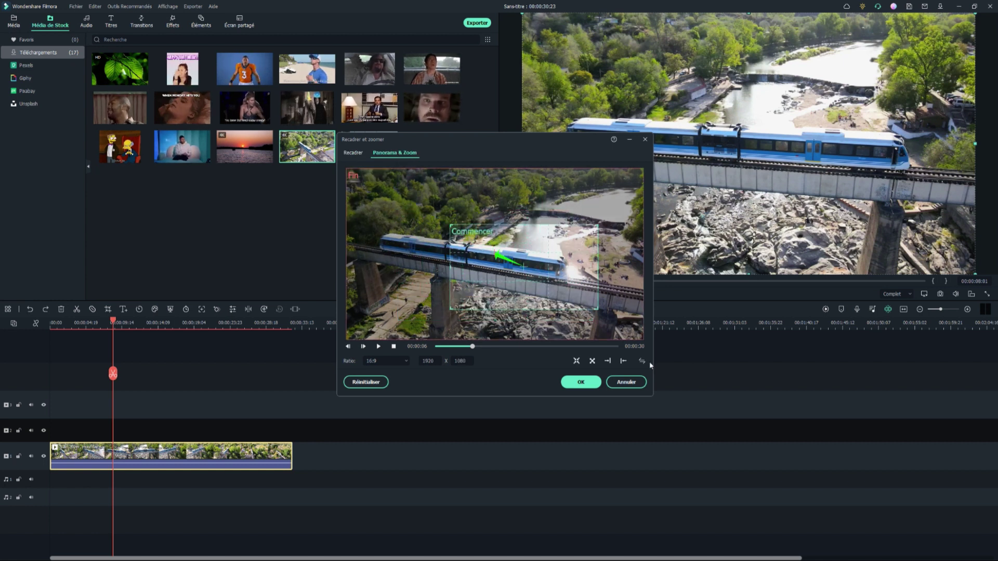
left_click(642, 361)
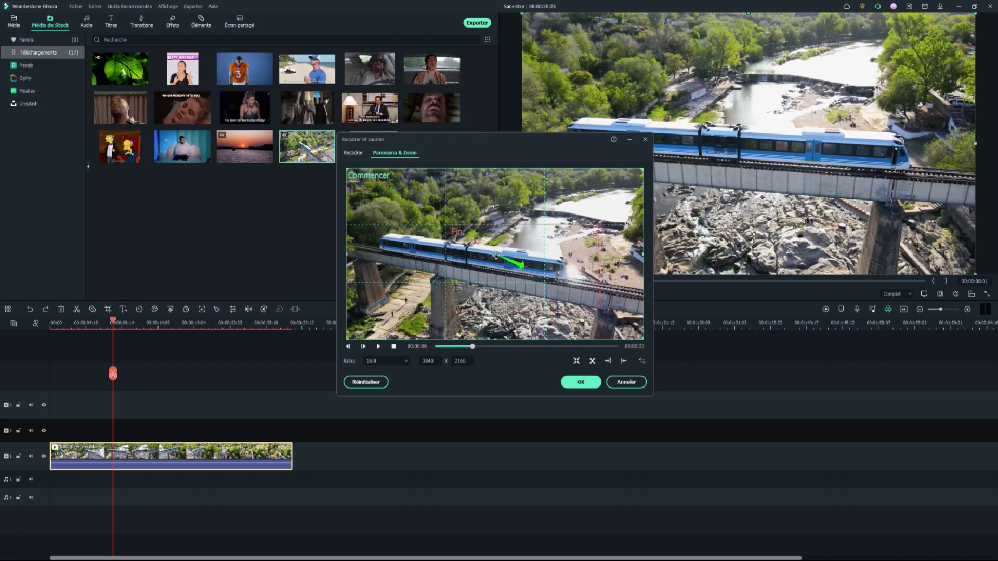
left_click(642, 360)
left_click_drag(527, 278, 582, 232)
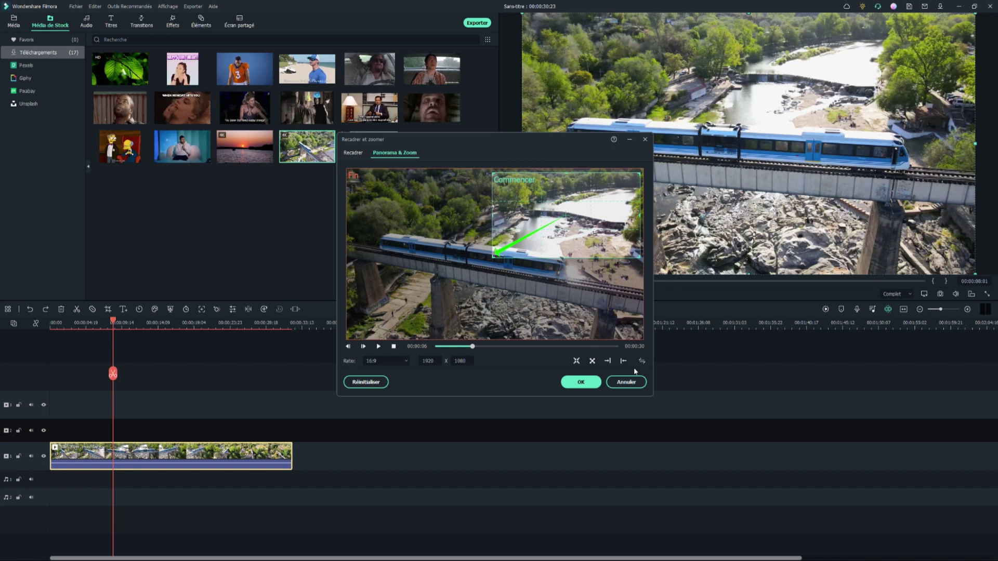
Step: Shrink the pan-and-zoom end frame to 2632 x 1480 over the image's lower-left area and preview the movement
left_click(374, 230)
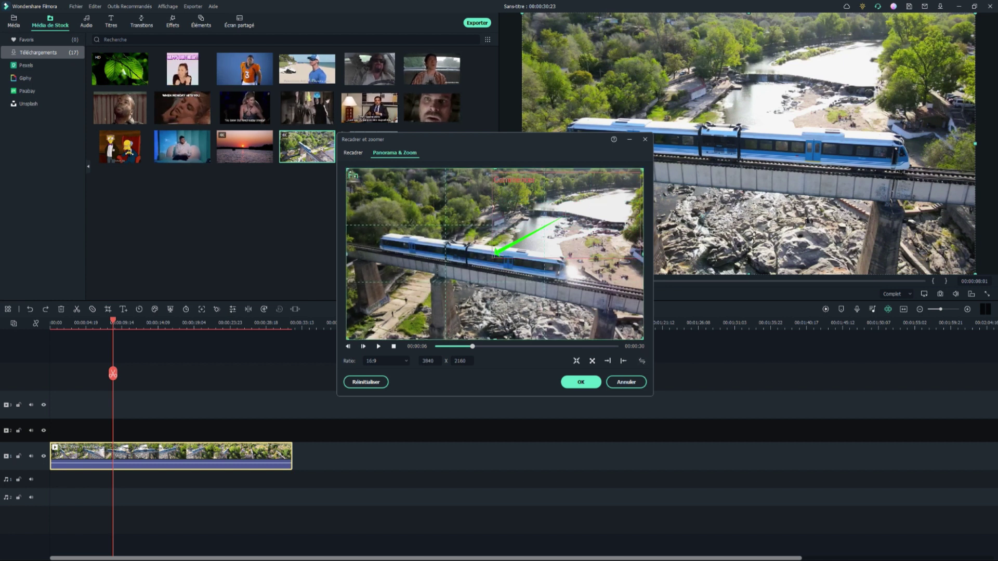
left_click_drag(346, 170, 403, 201)
left_click_drag(505, 289, 476, 284)
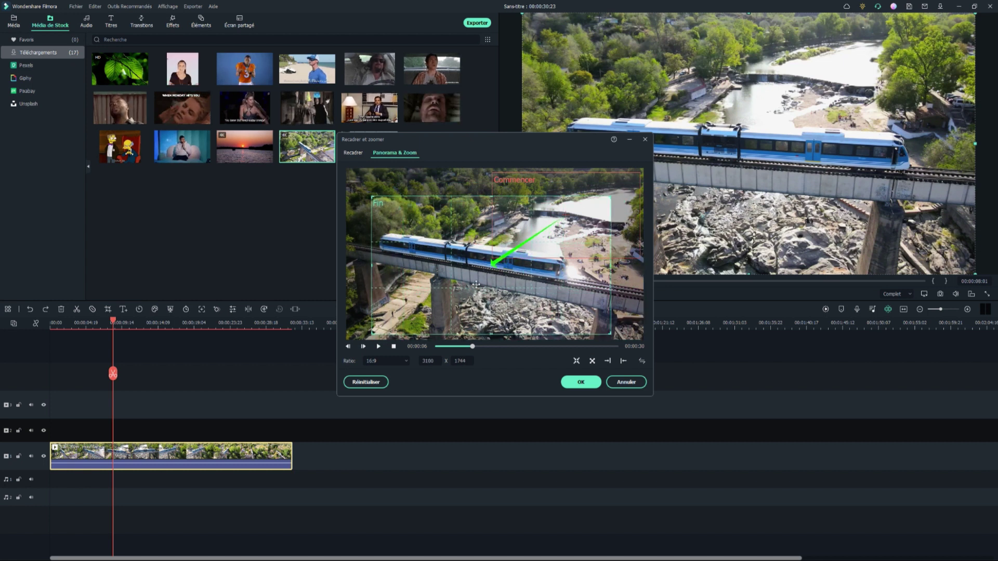
left_click_drag(371, 333, 415, 326)
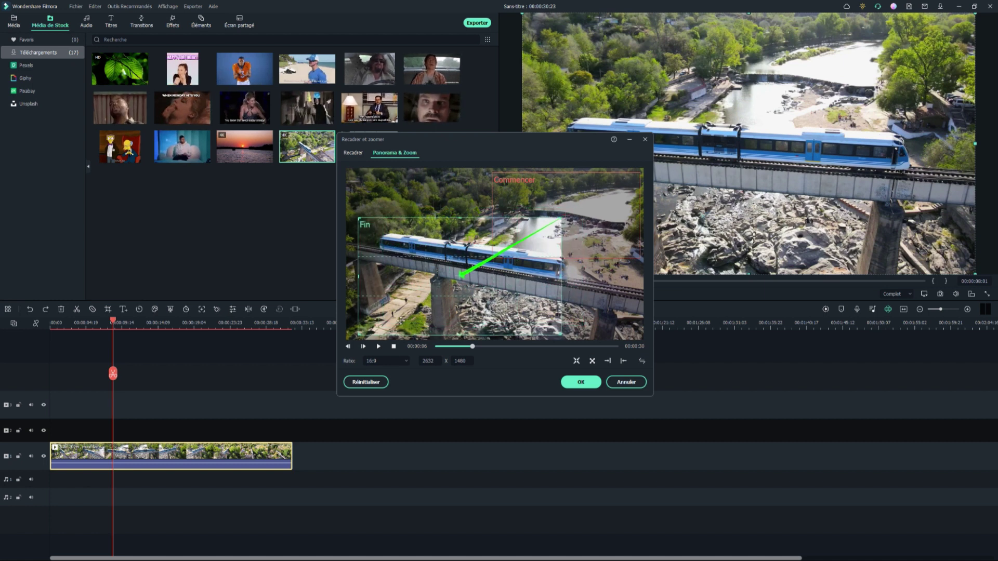
left_click(393, 346)
left_click(382, 348)
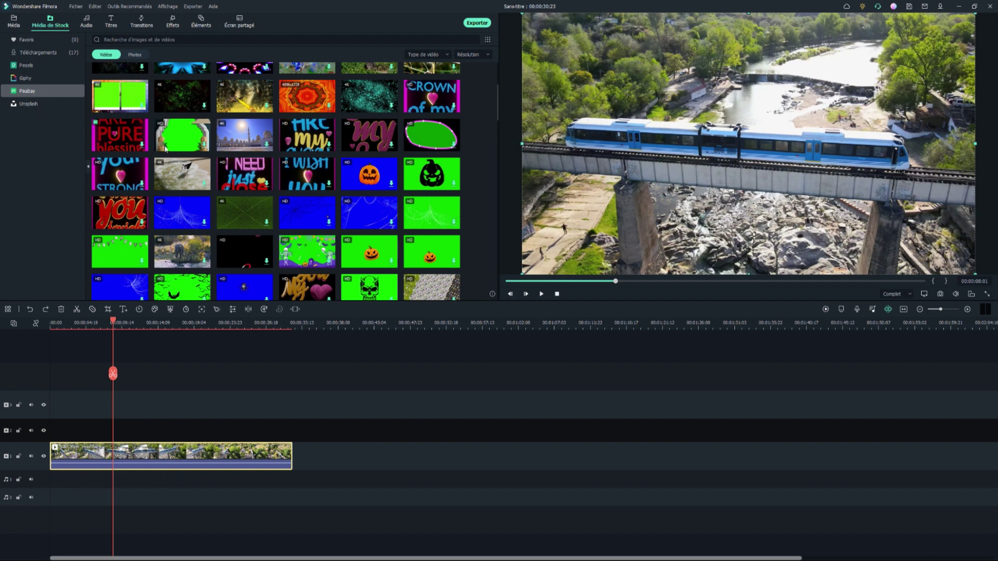
Step: Download the green-screen video of a frame of bats from the Pixabay stock library and preview it
scroll(254, 191, "down", 2)
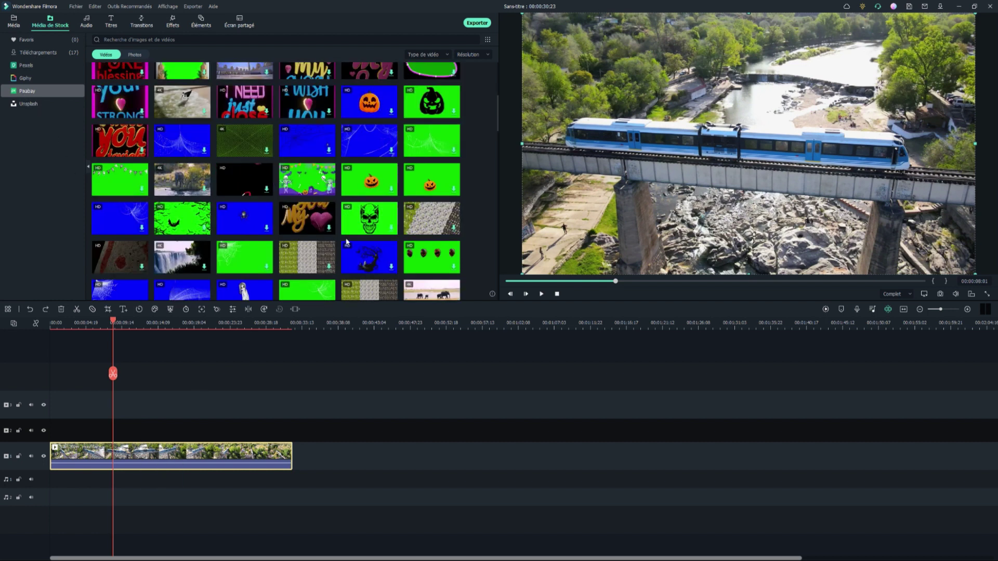
left_click(184, 223)
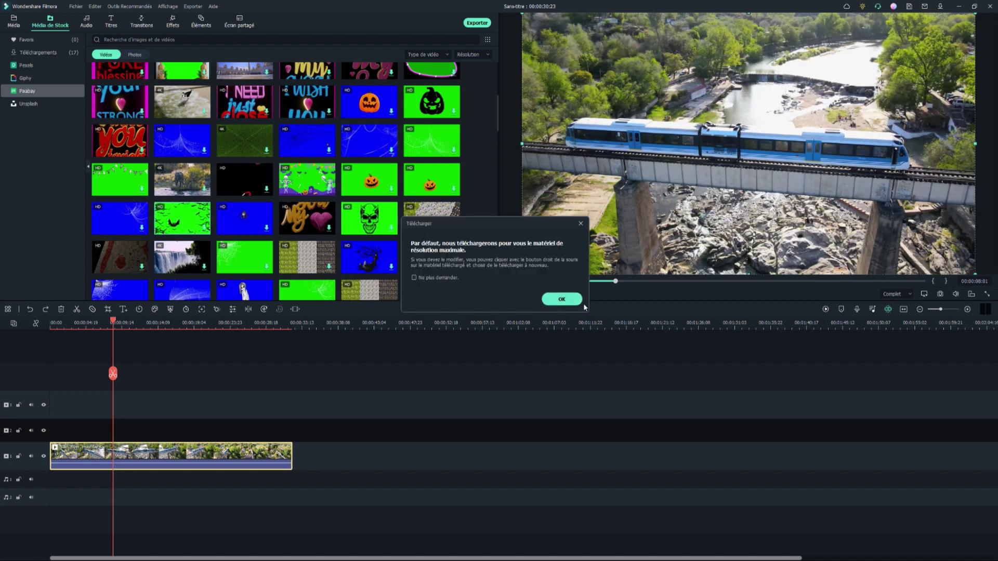
left_click(561, 299)
double_click(174, 236)
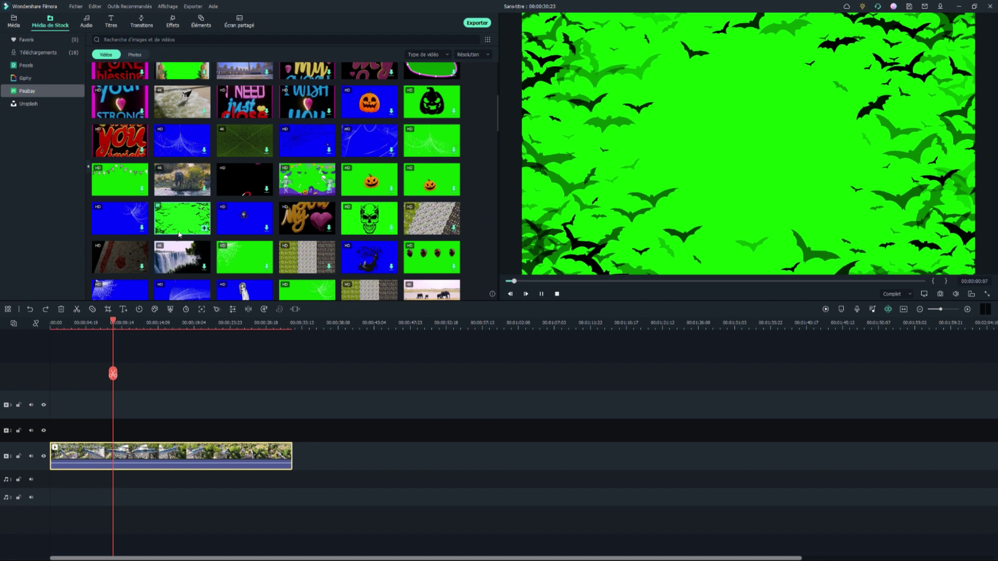
Step: Place the bats video on the track above the train clip and preview the overlap from 00:00:02:21
left_click_drag(187, 221, 101, 431)
left_click_drag(107, 379, 82, 379)
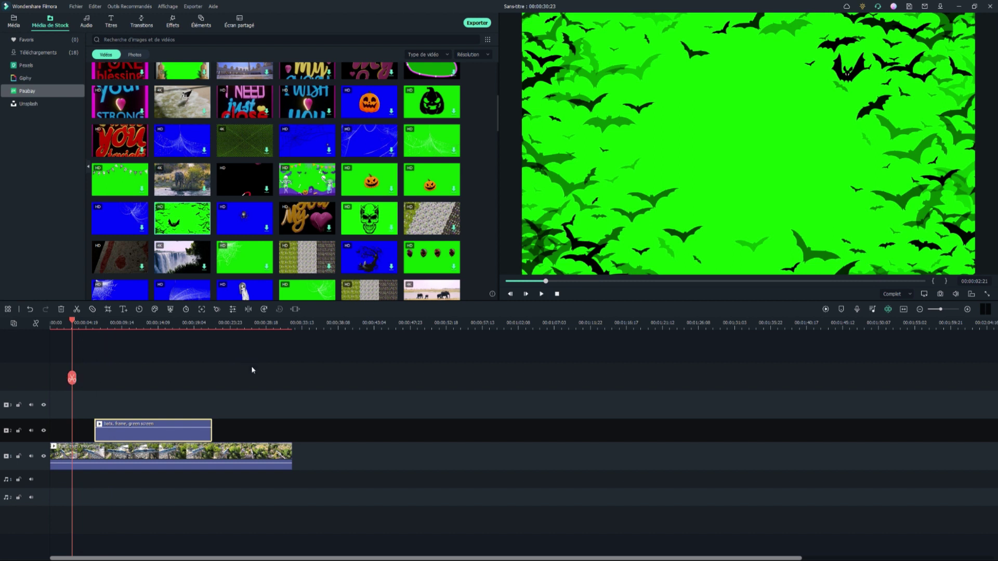
key("space")
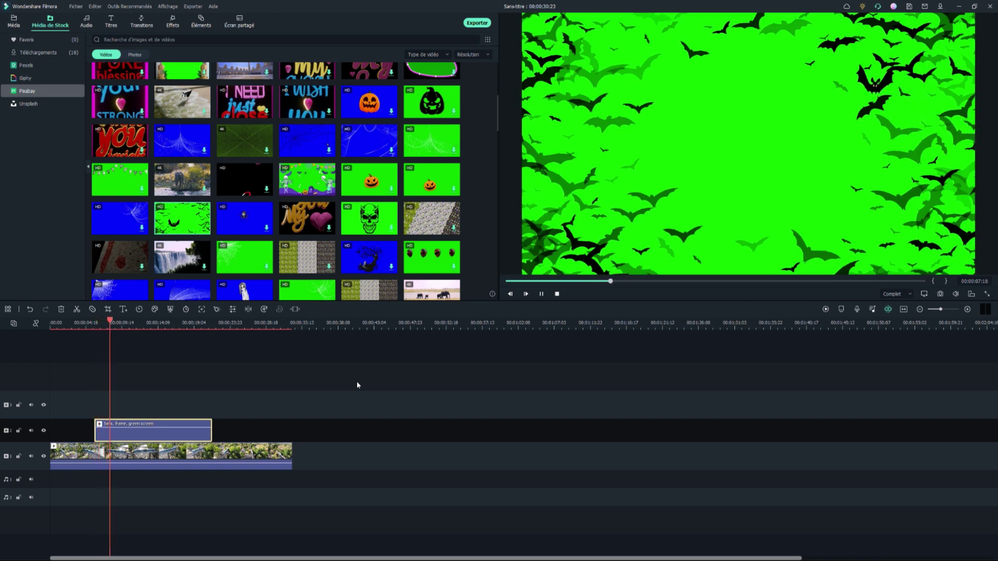
key("space")
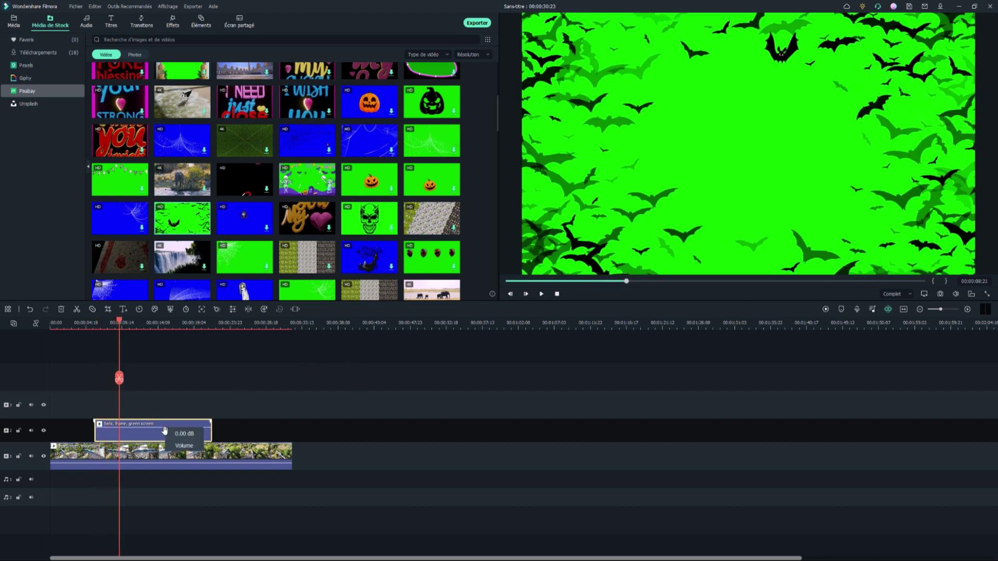
Step: Remove the bats clip's green background with the Green Screen tool and preview the bats over the train footage
left_click(170, 310)
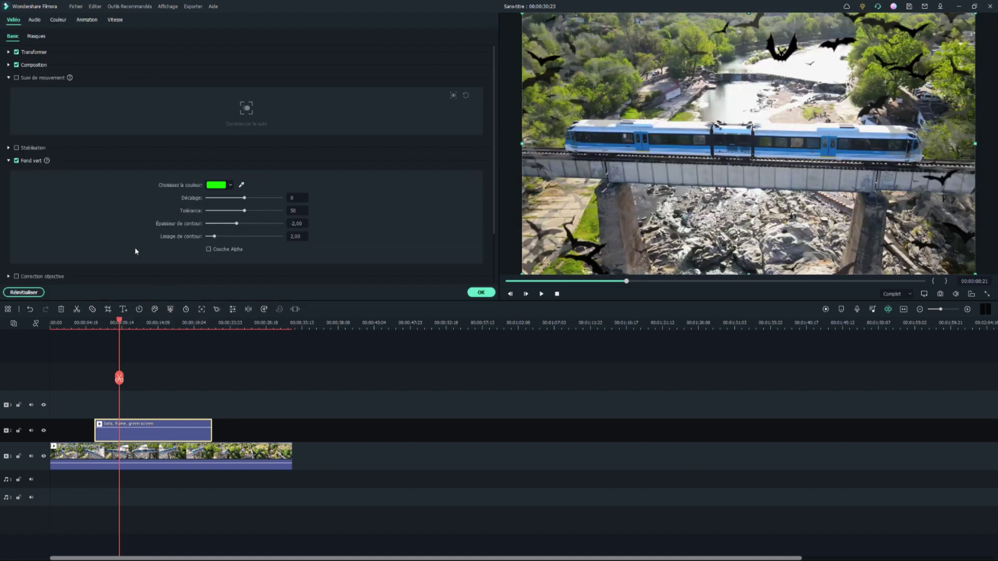
scroll(317, 256, "down", 2)
left_click_drag(119, 378, 68, 378)
key("space")
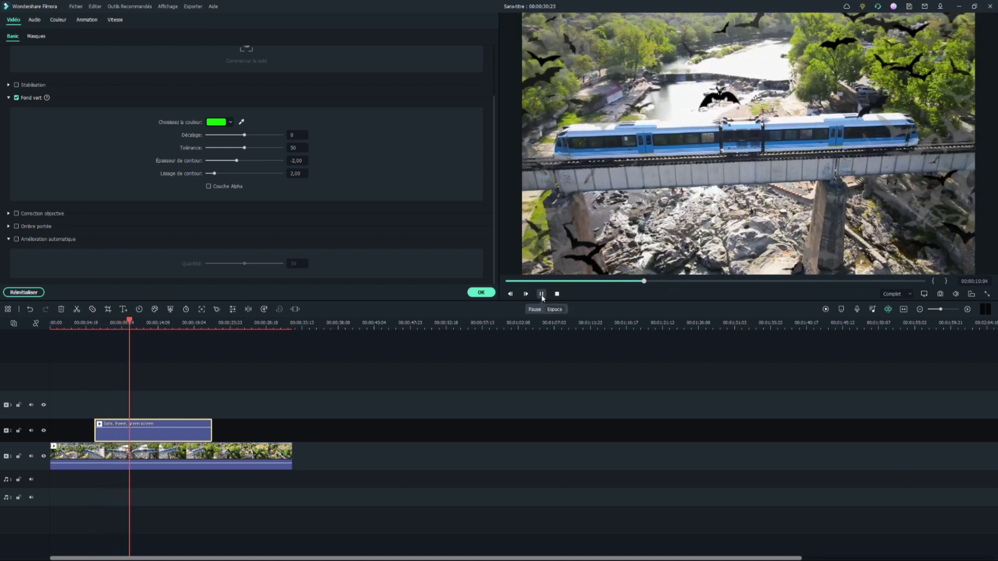
left_click(541, 295)
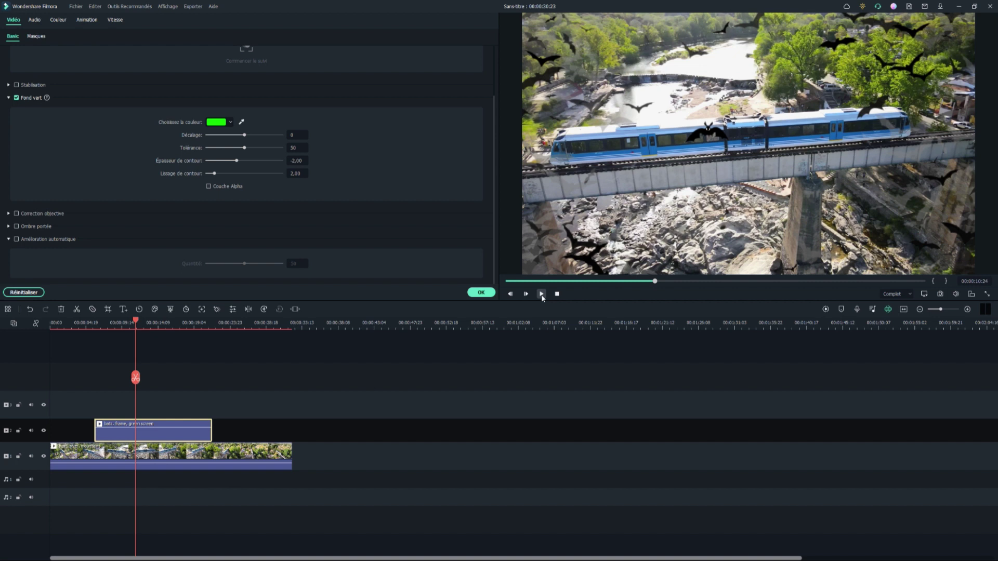
left_click(369, 419)
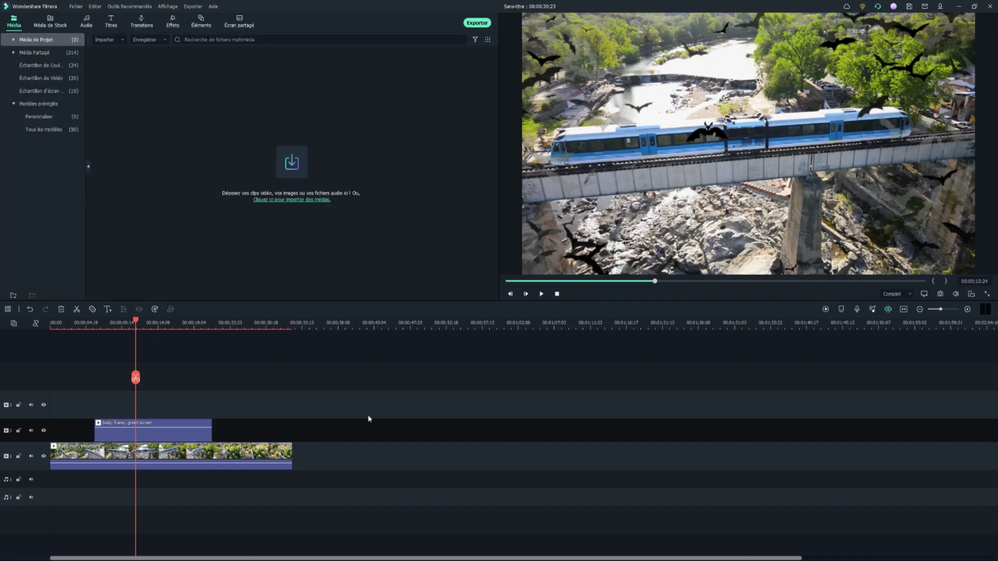